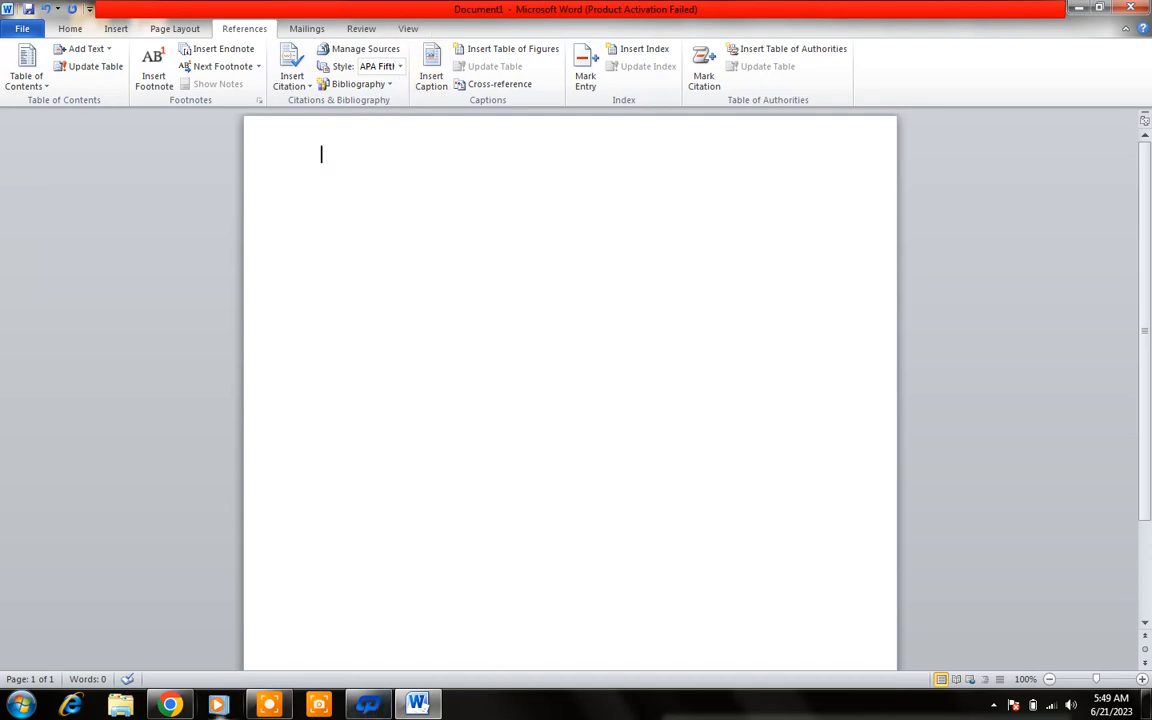
Step: Start adding a new citation source to the blank Word document and set its type to Web site
click(155, 615)
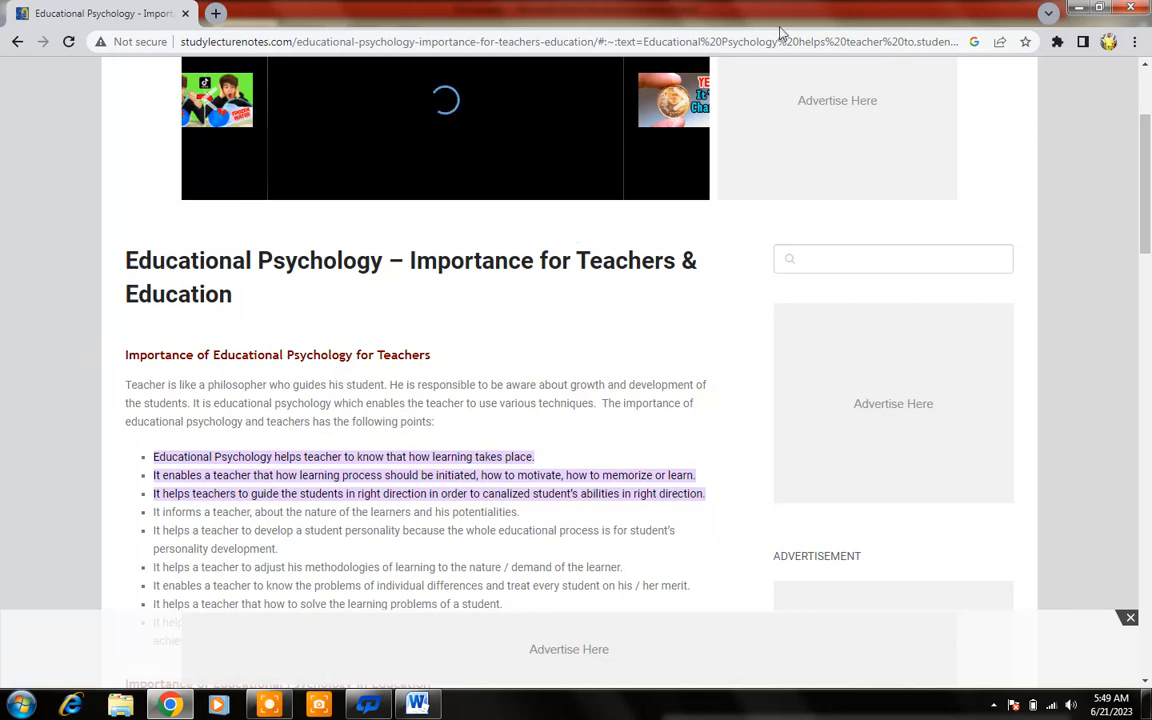
click(420, 705)
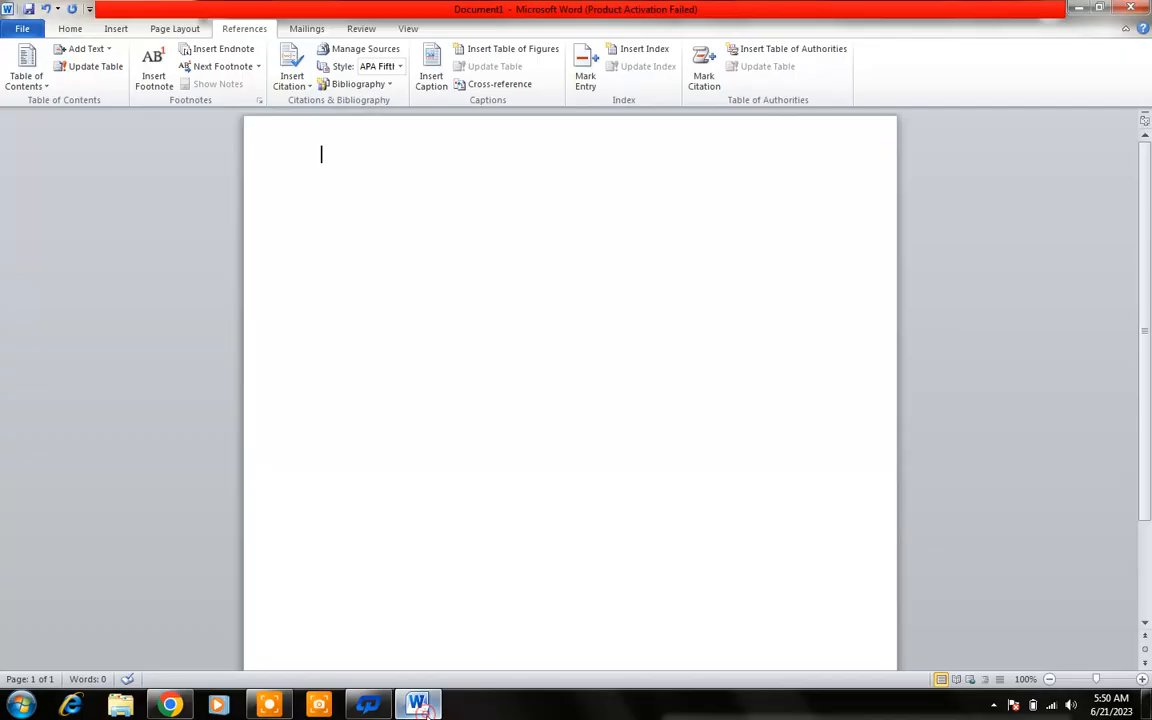
click(310, 88)
click(314, 105)
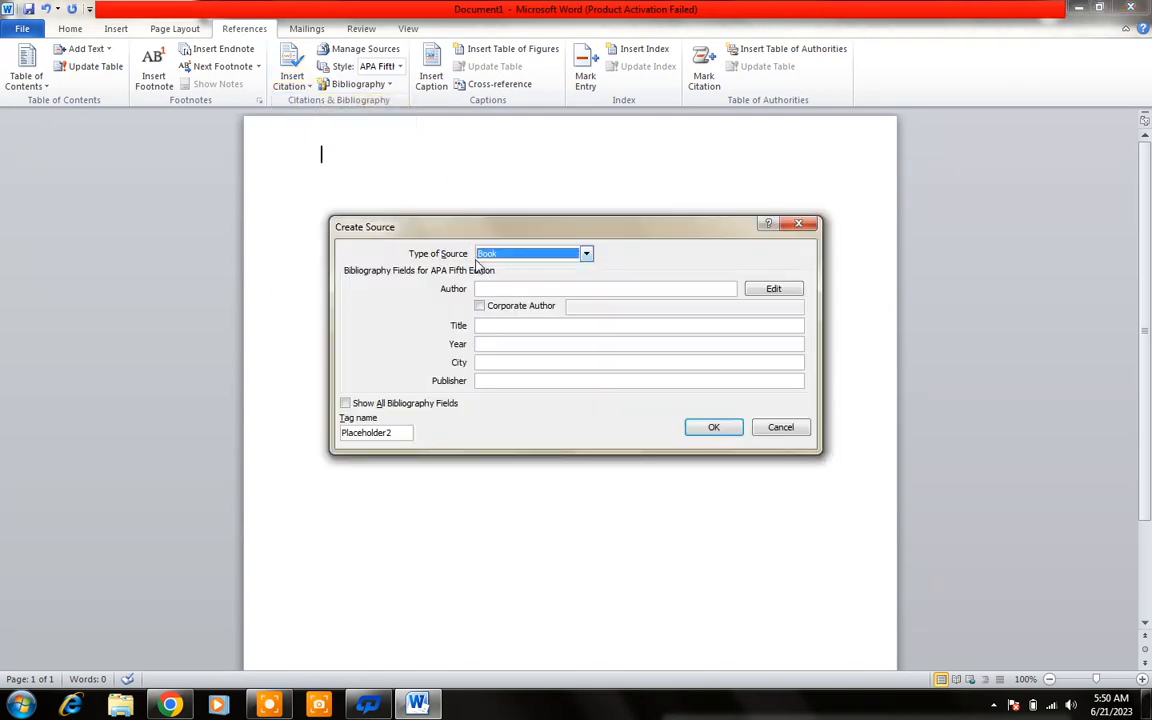
click(587, 255)
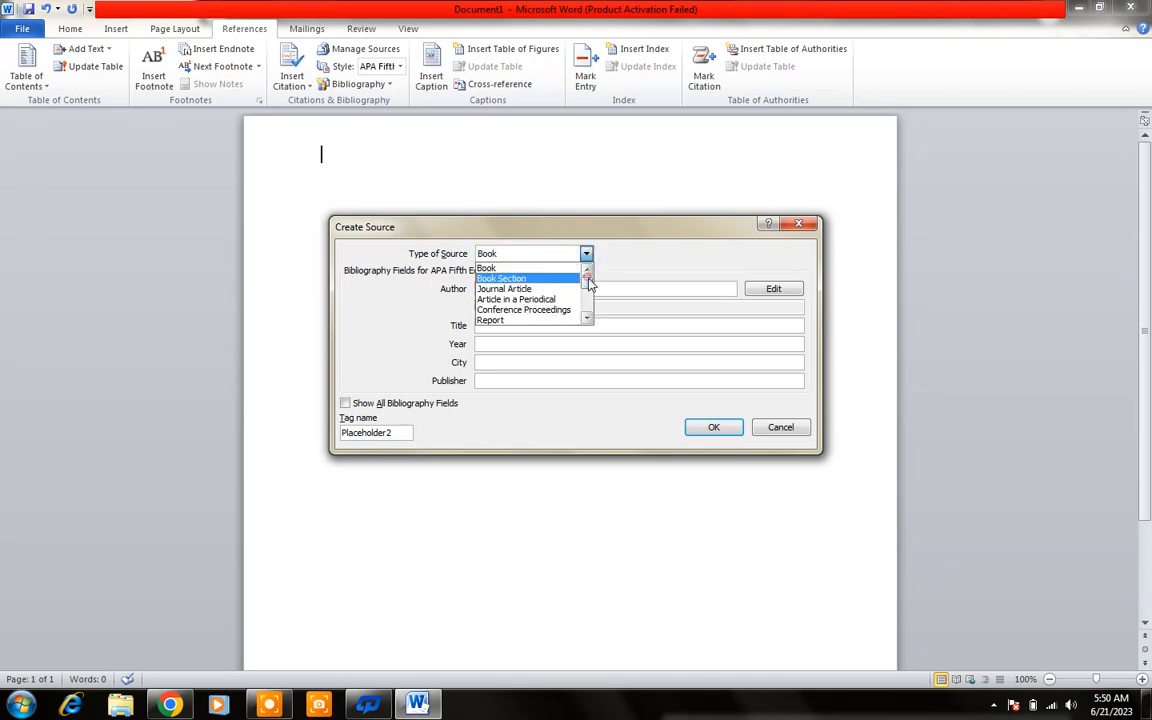
drag(589, 284, 590, 288)
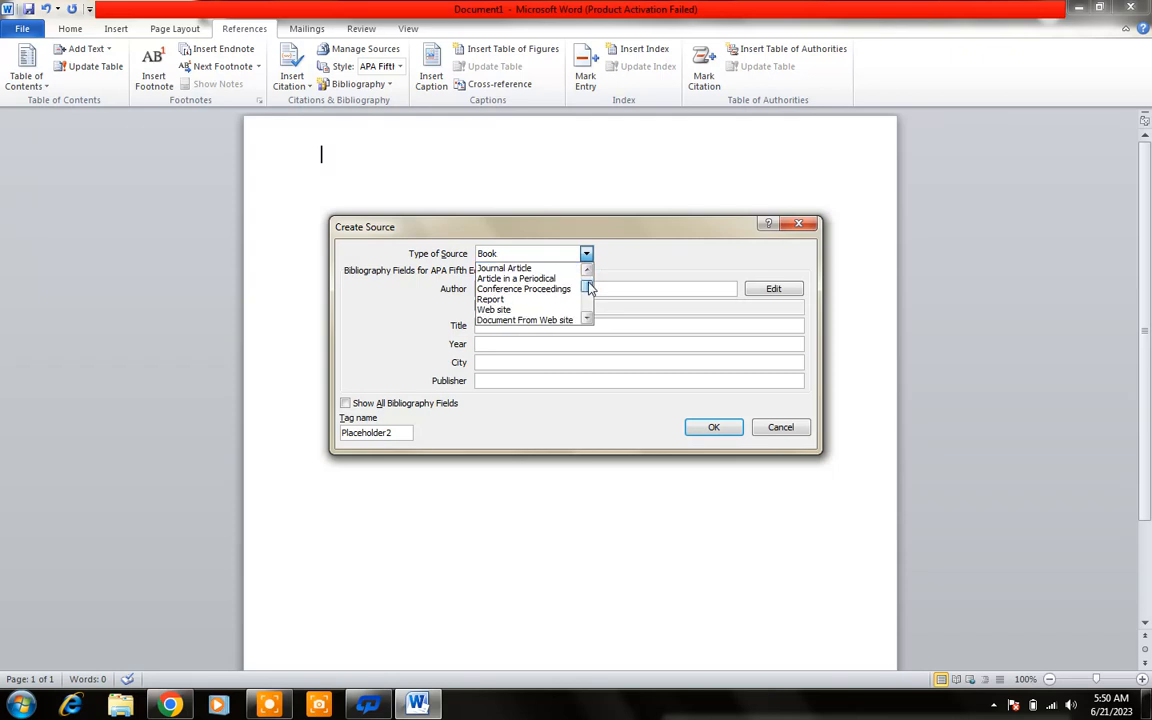
click(492, 310)
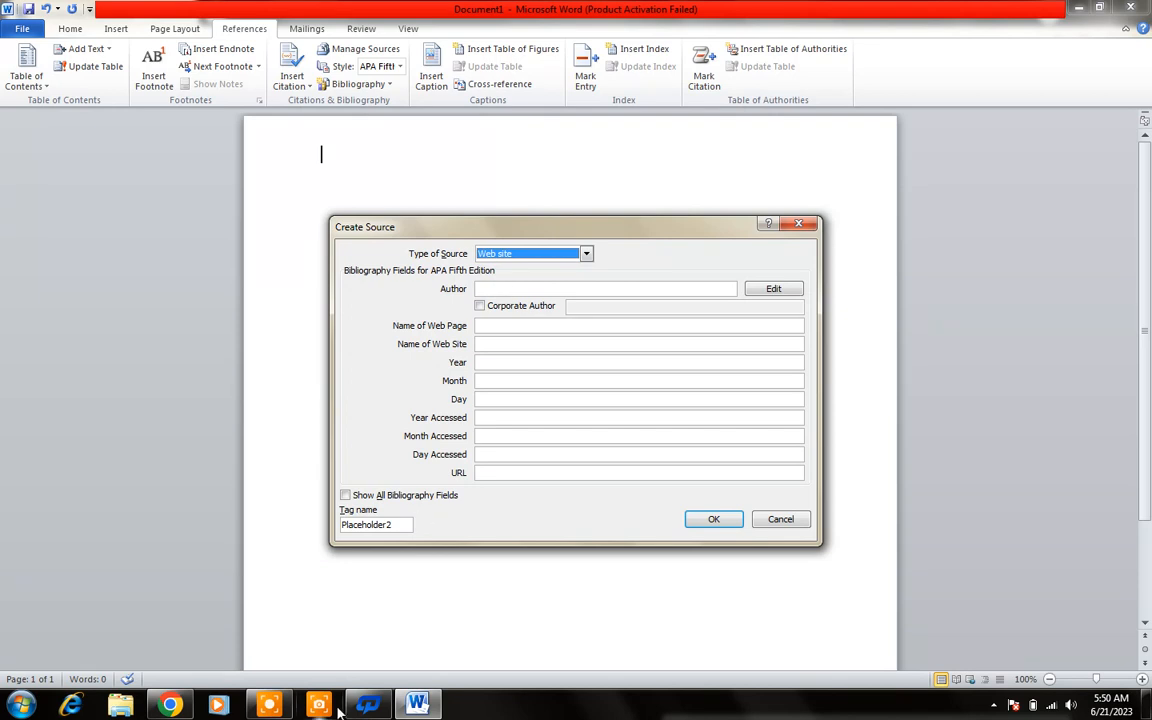
Step: Copy the article heading "Educational Psychology – Importance for Teachers & Education" from the Chrome page into the source's Name of Web Page in Word
click(177, 709)
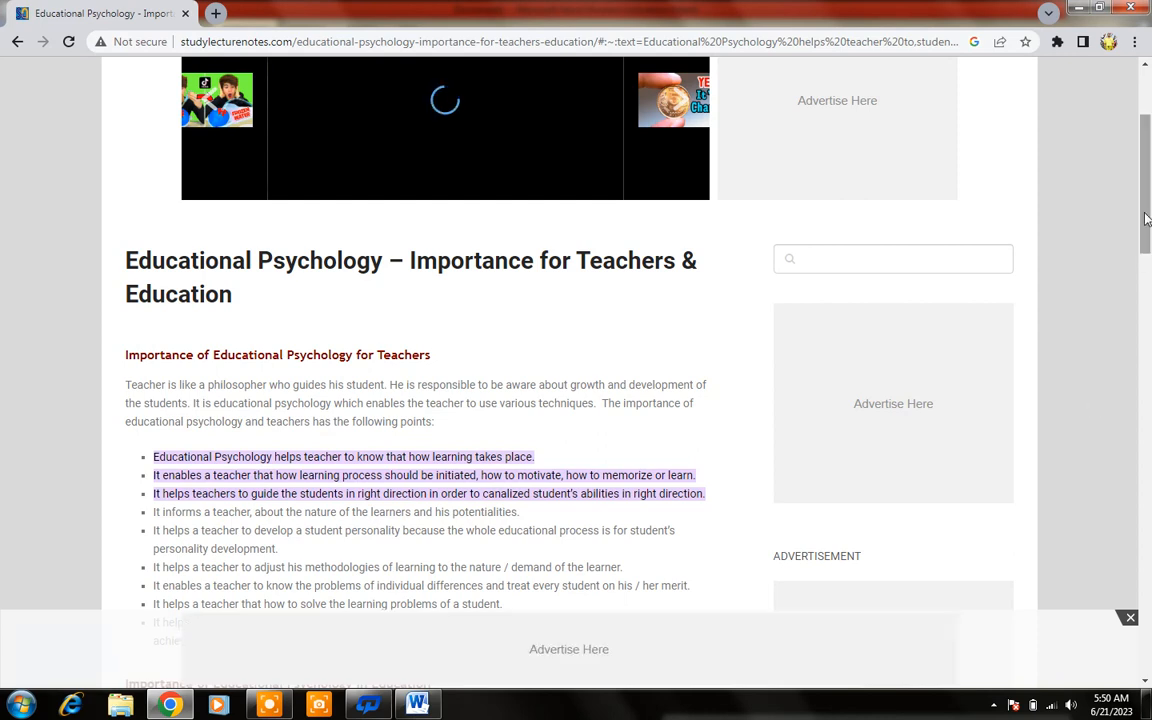
drag(1150, 218, 1150, 108)
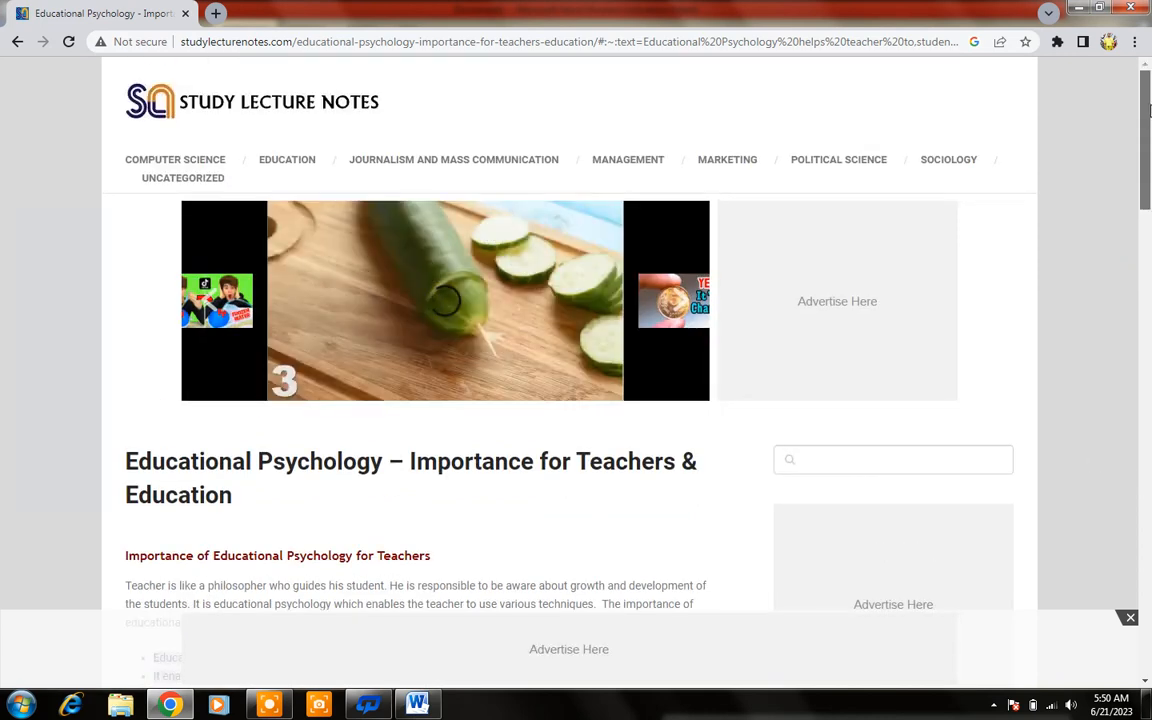
drag(1147, 160, 1072, 243)
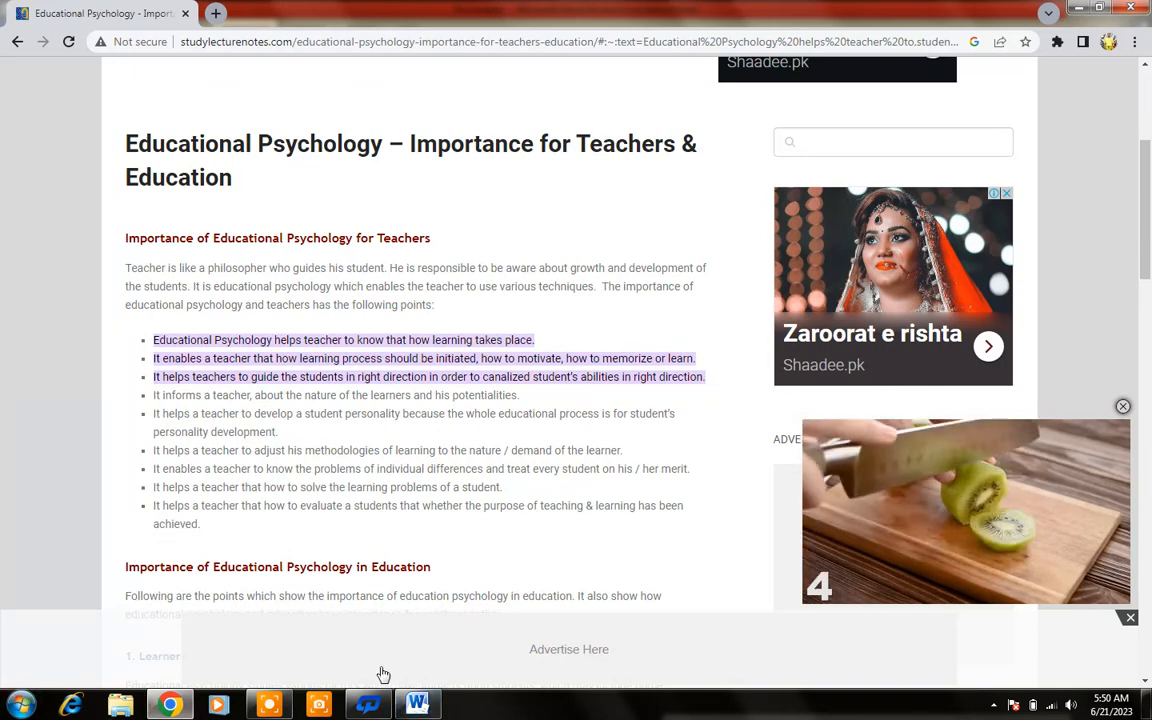
click(416, 706)
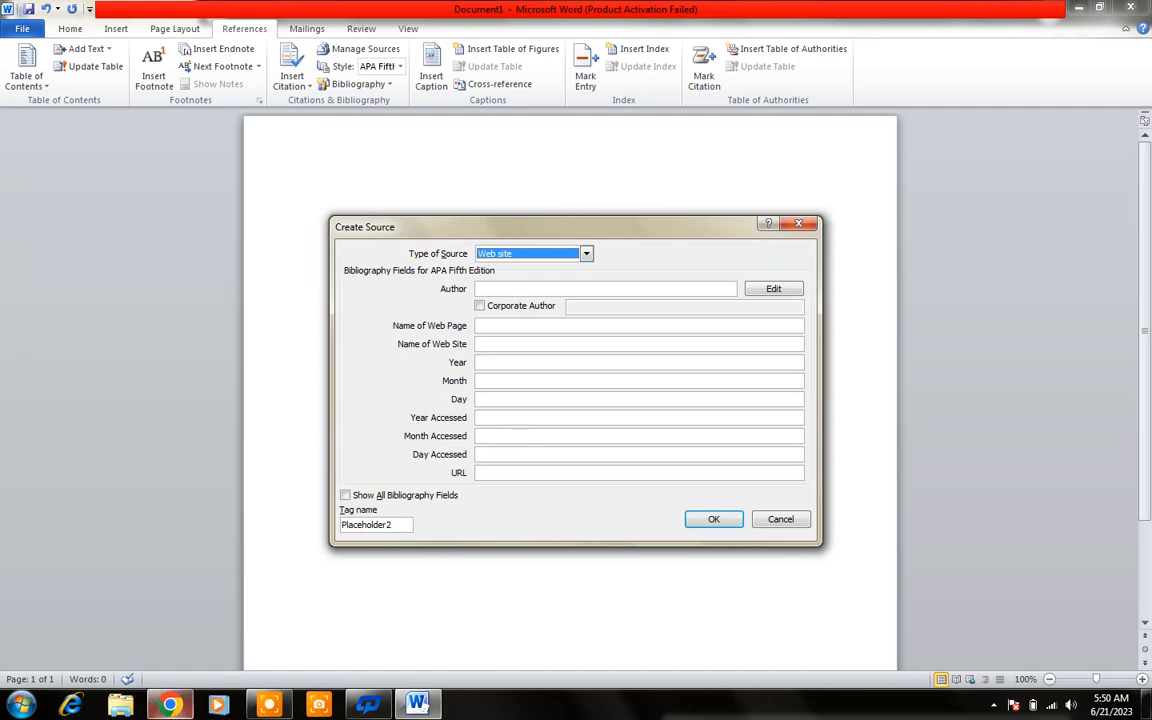
click(171, 705)
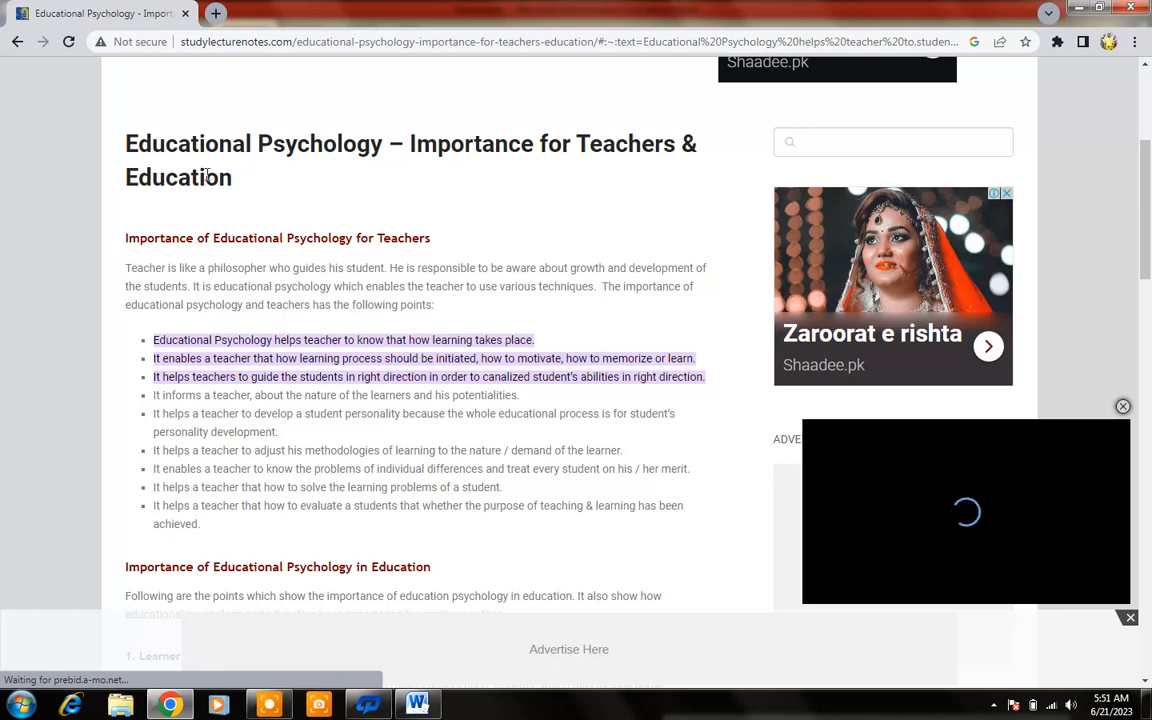
drag(229, 178, 122, 146)
click(254, 180)
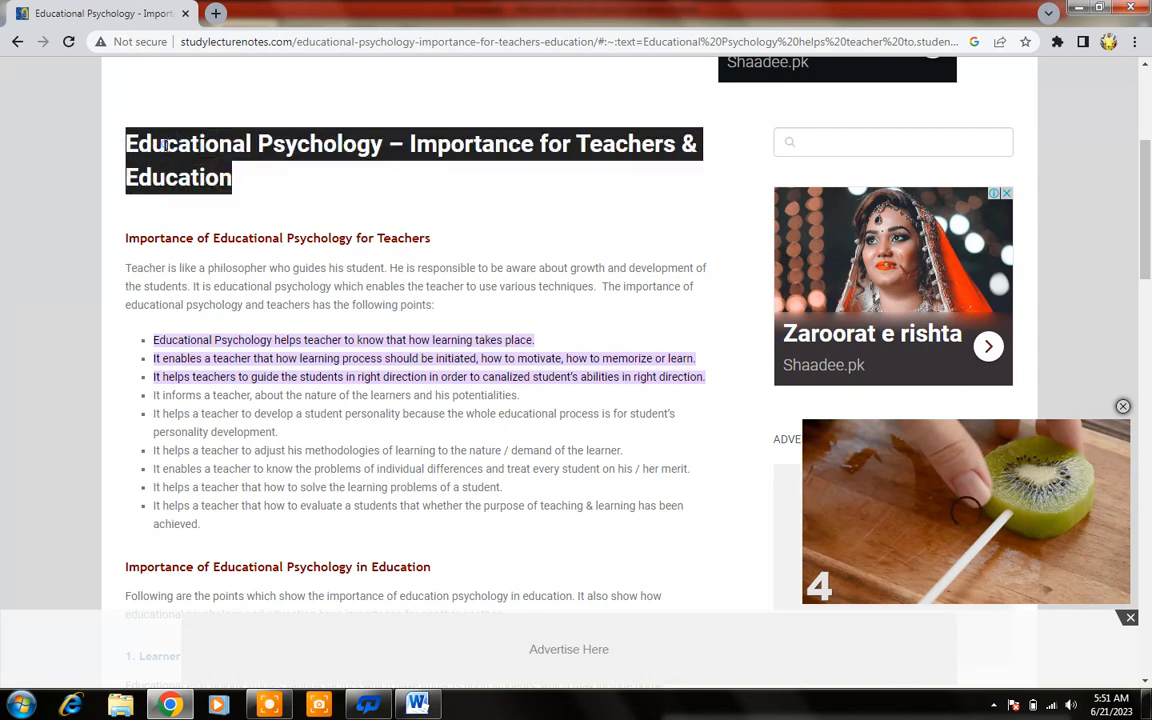
right_click(165, 145)
click(195, 157)
key(alt+Tab)
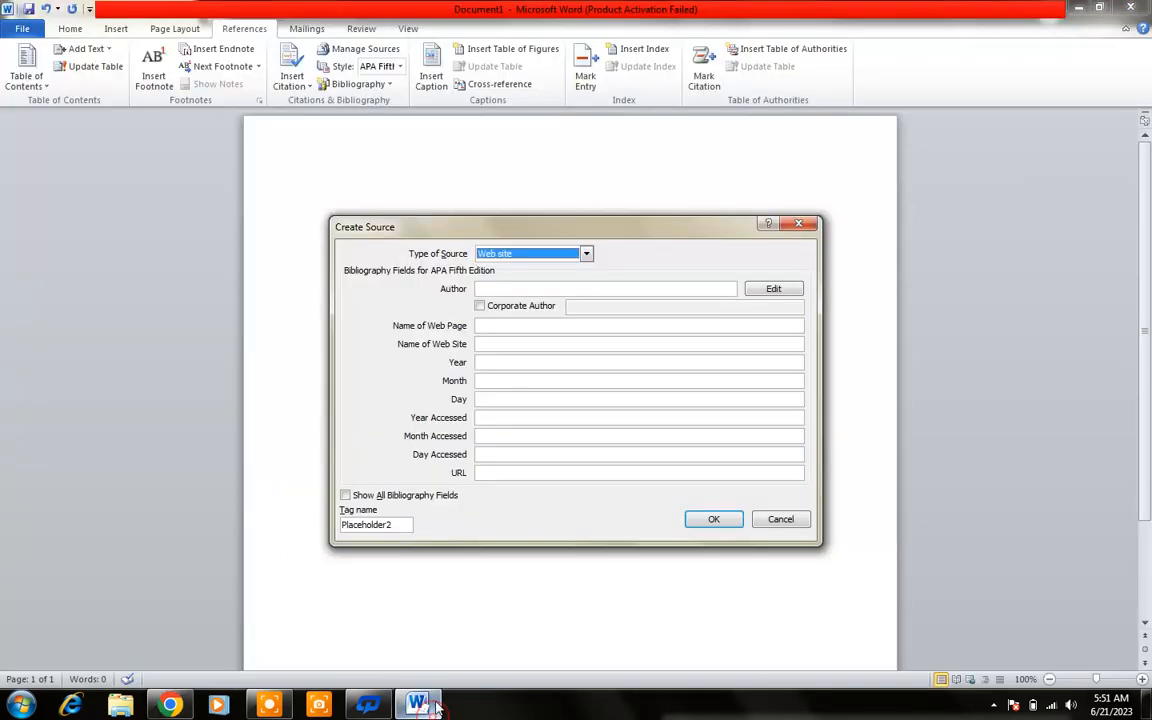
click(543, 325)
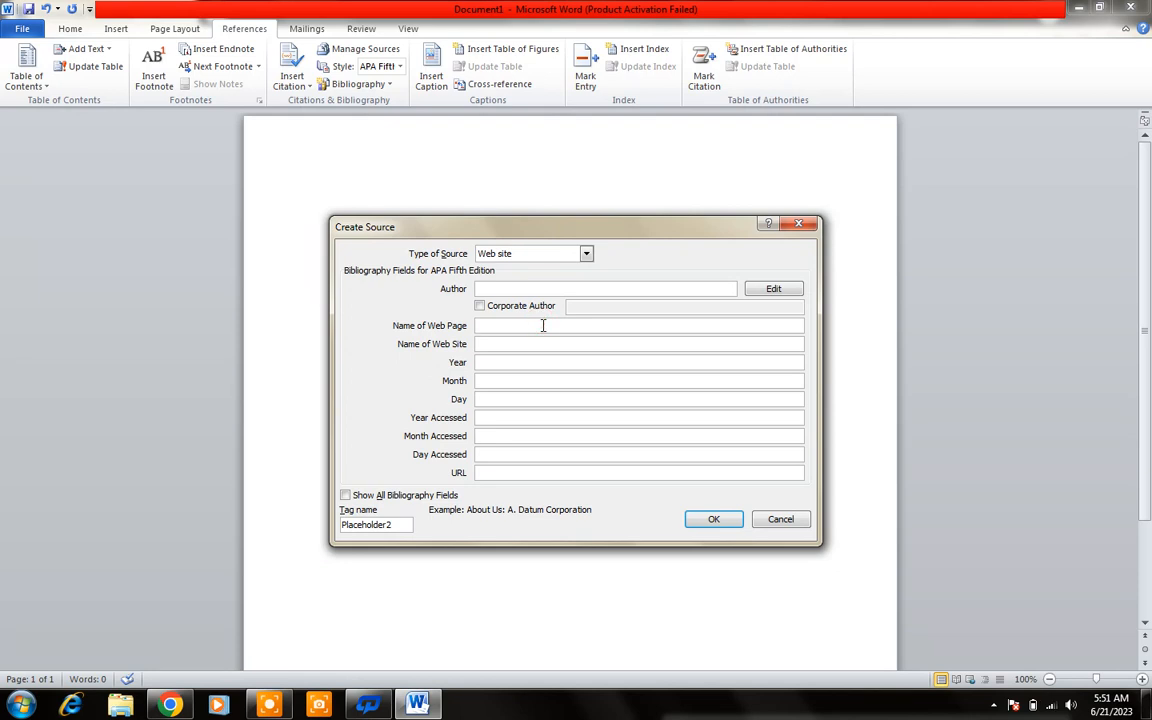
key(ctrl+v)
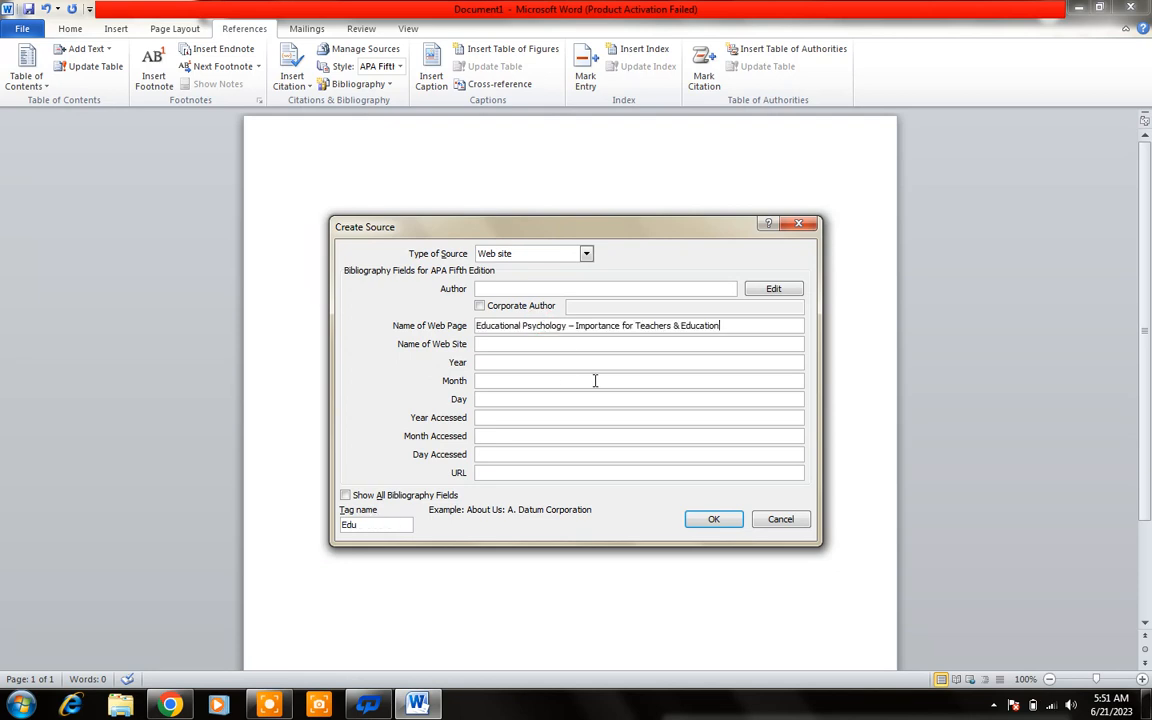
Step: Enter the copied article heading as the source's Name of Web Site too
click(540, 345)
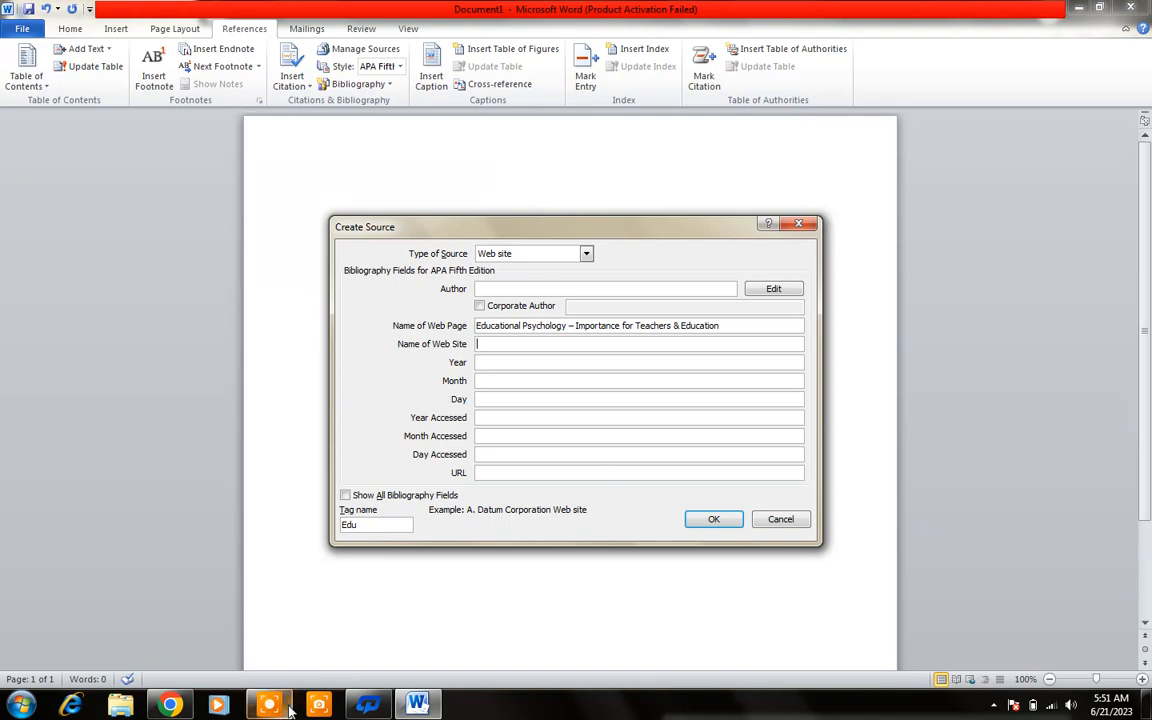
click(170, 705)
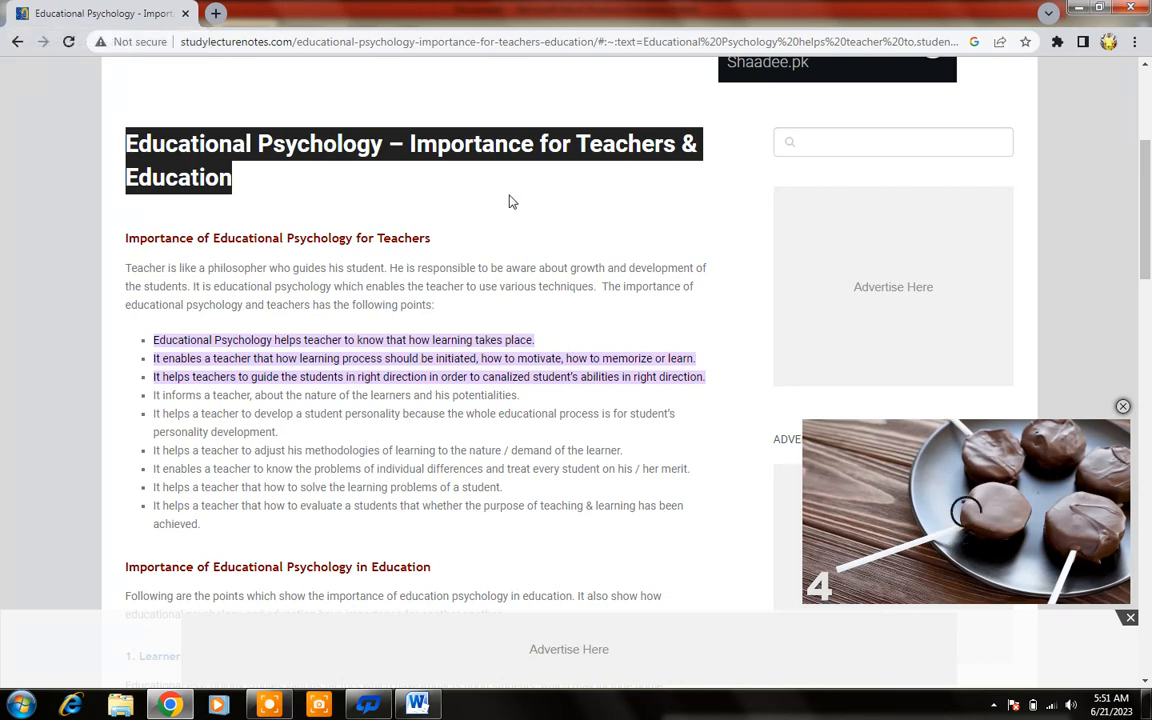
click(420, 707)
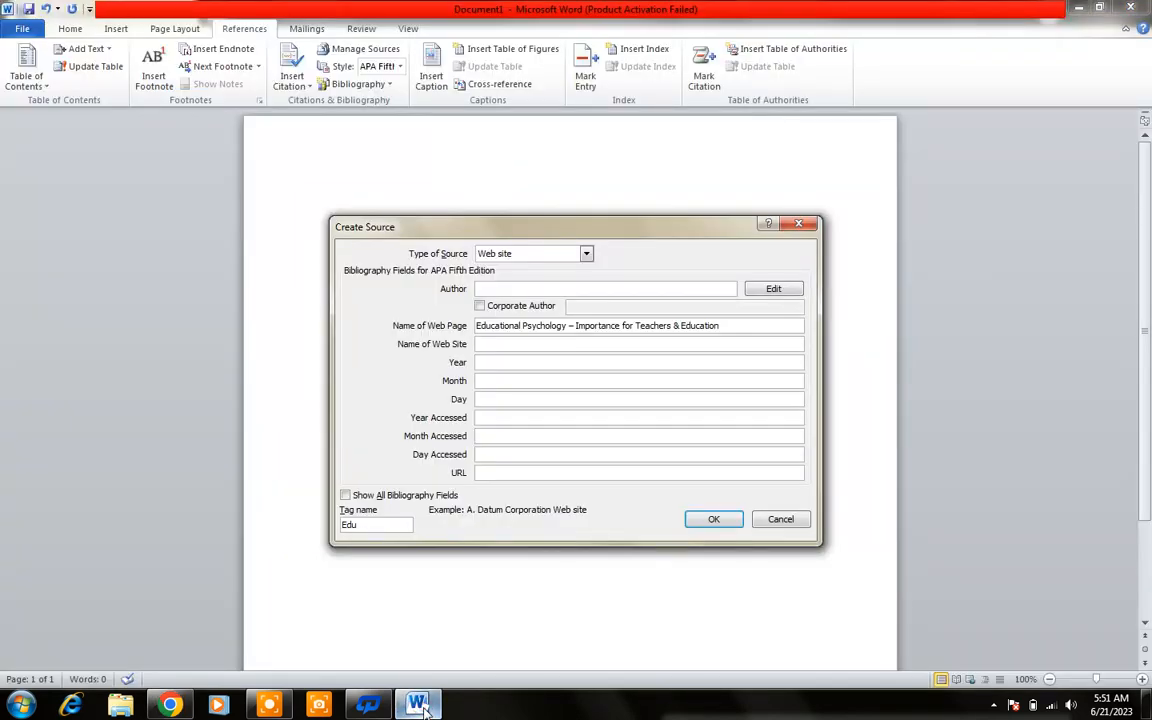
key(ctrl+v)
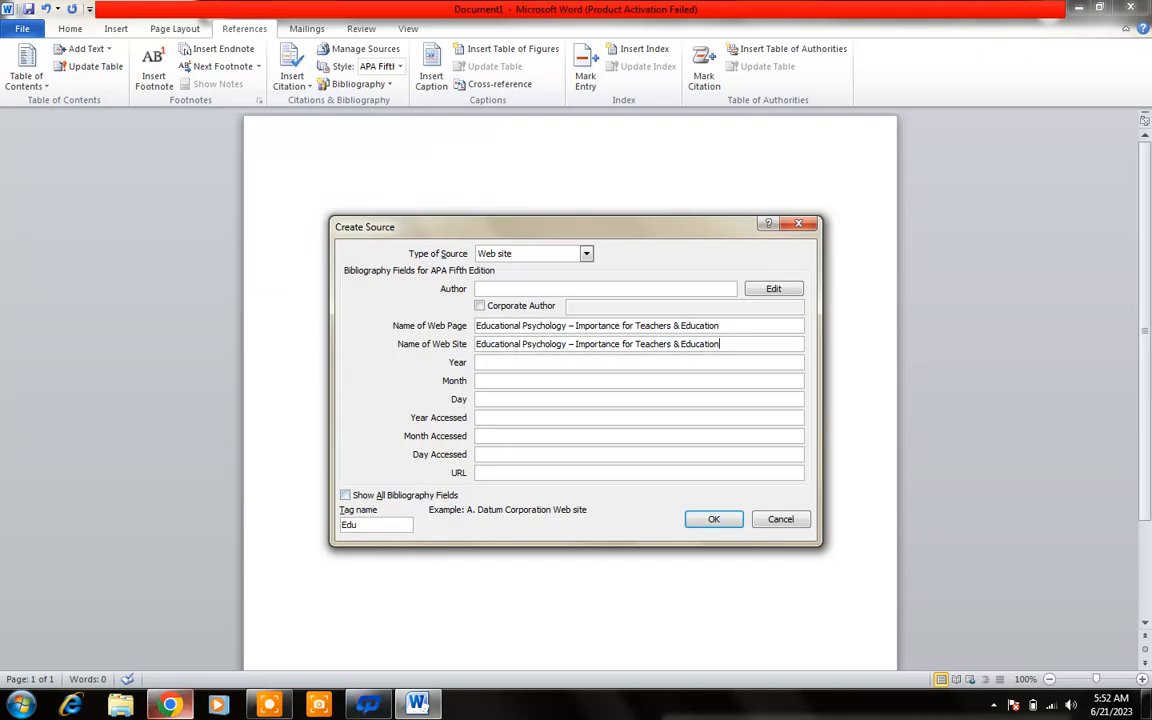
Step: Return to the article in Chrome, close the floating video and look over the page
mouse_move(170, 705)
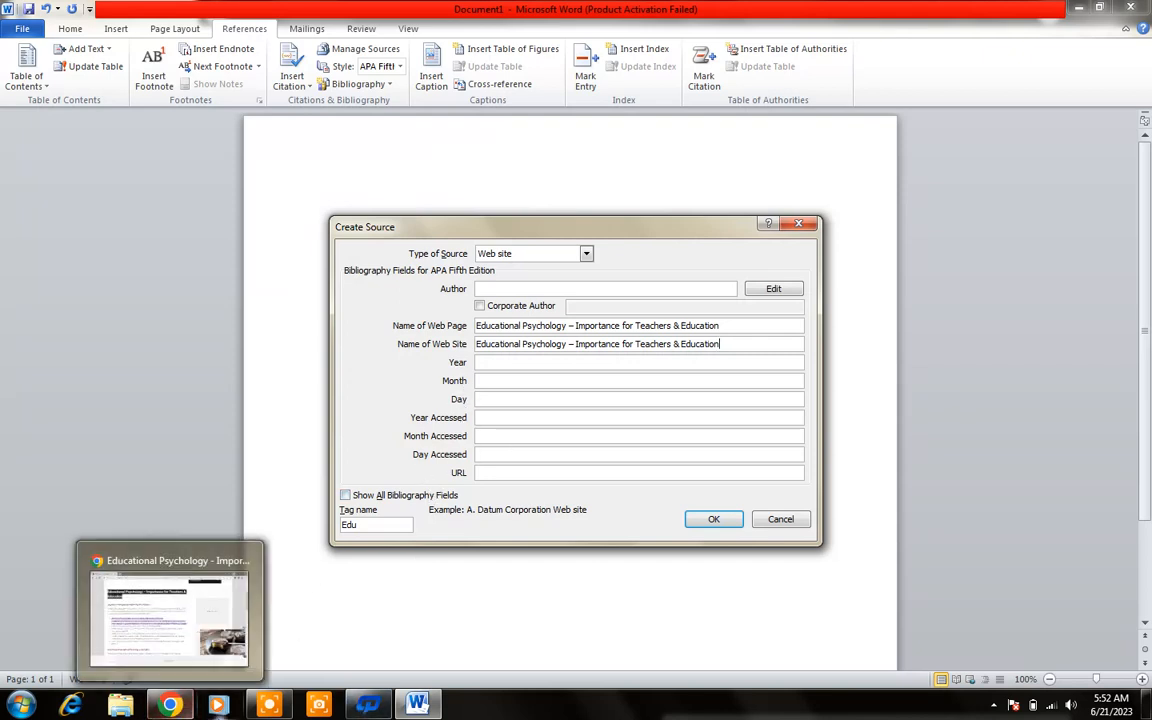
click(170, 705)
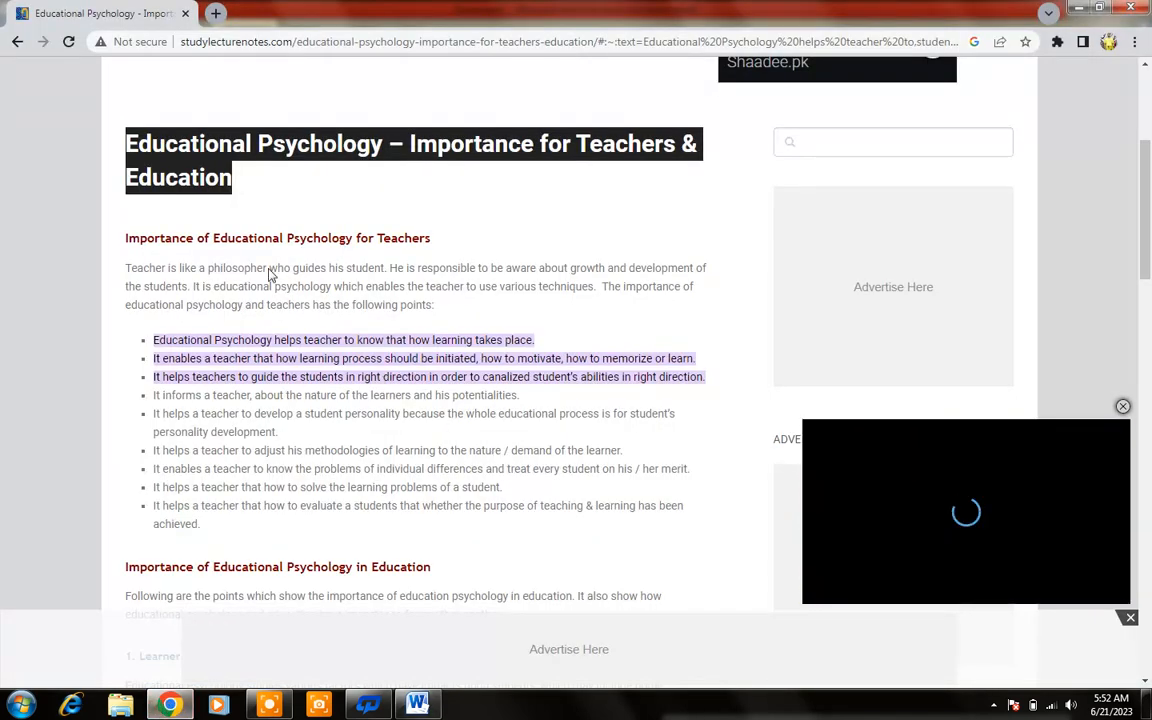
click(425, 230)
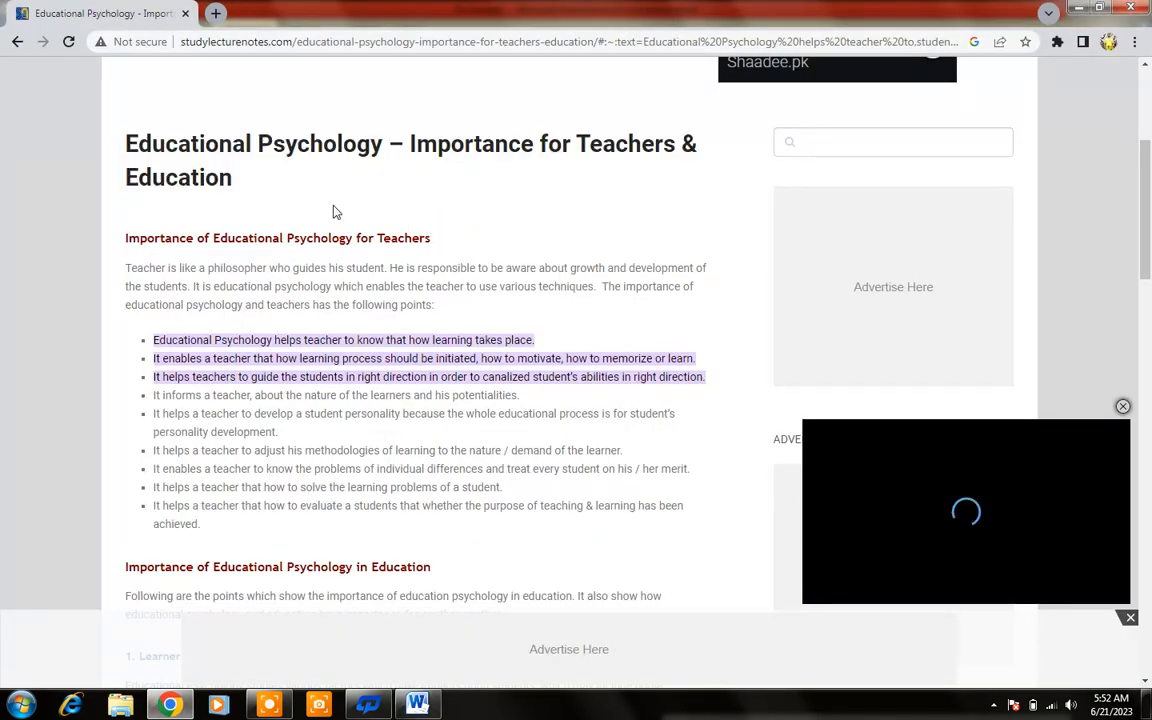
click(1122, 406)
scroll(1144, 244, down, 1)
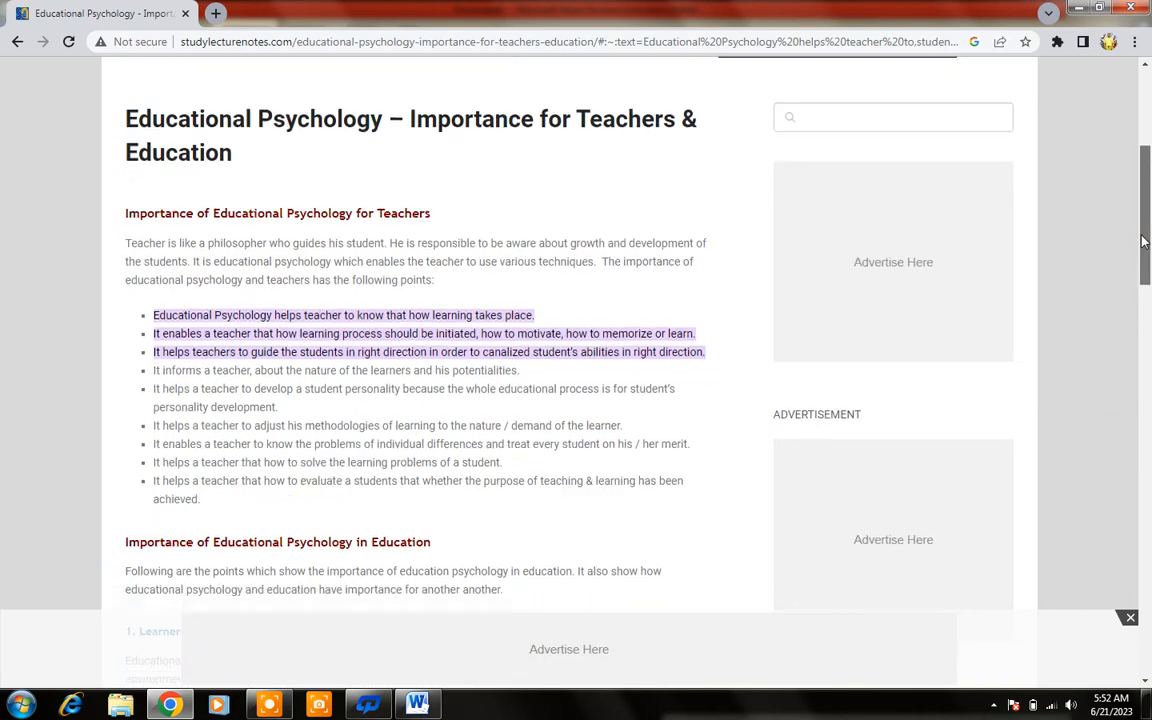
mouse_move(1144, 244)
mouse_down()
mouse_move(1147, 383)
mouse_move(1145, 235)
mouse_up()
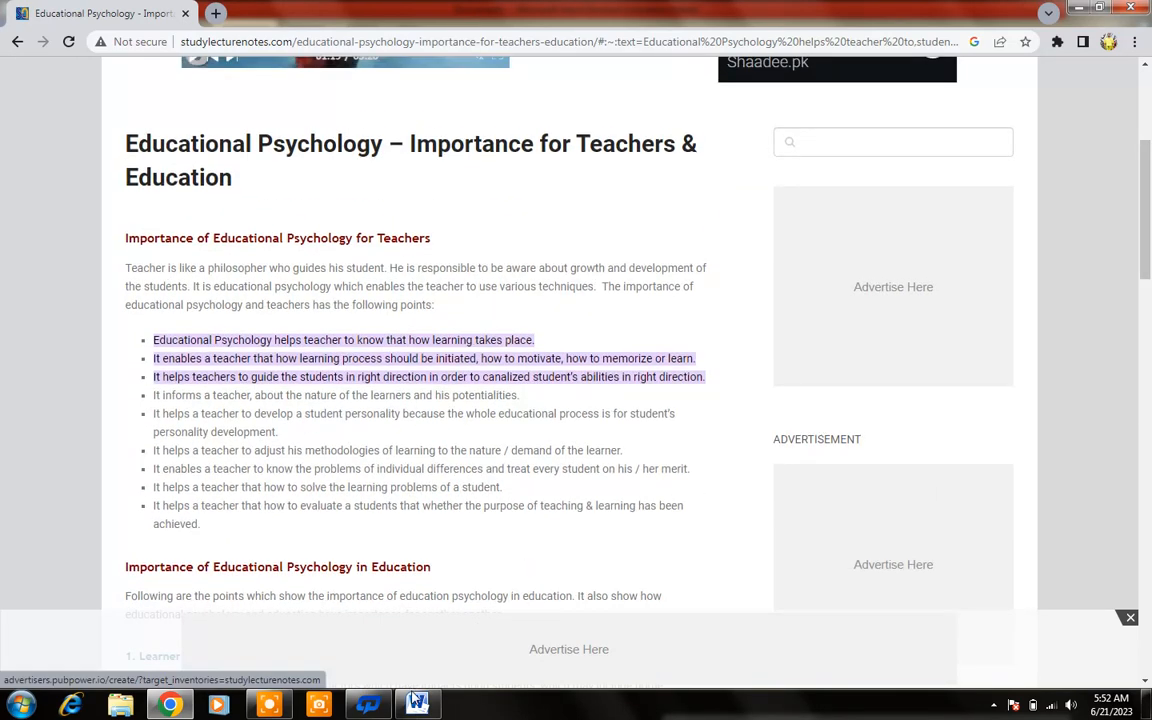
Step: Back in Word, set the source's access date to year 2023, month june, day 21, and dismiss the Windows prompt by keeping the current color scheme
click(416, 703)
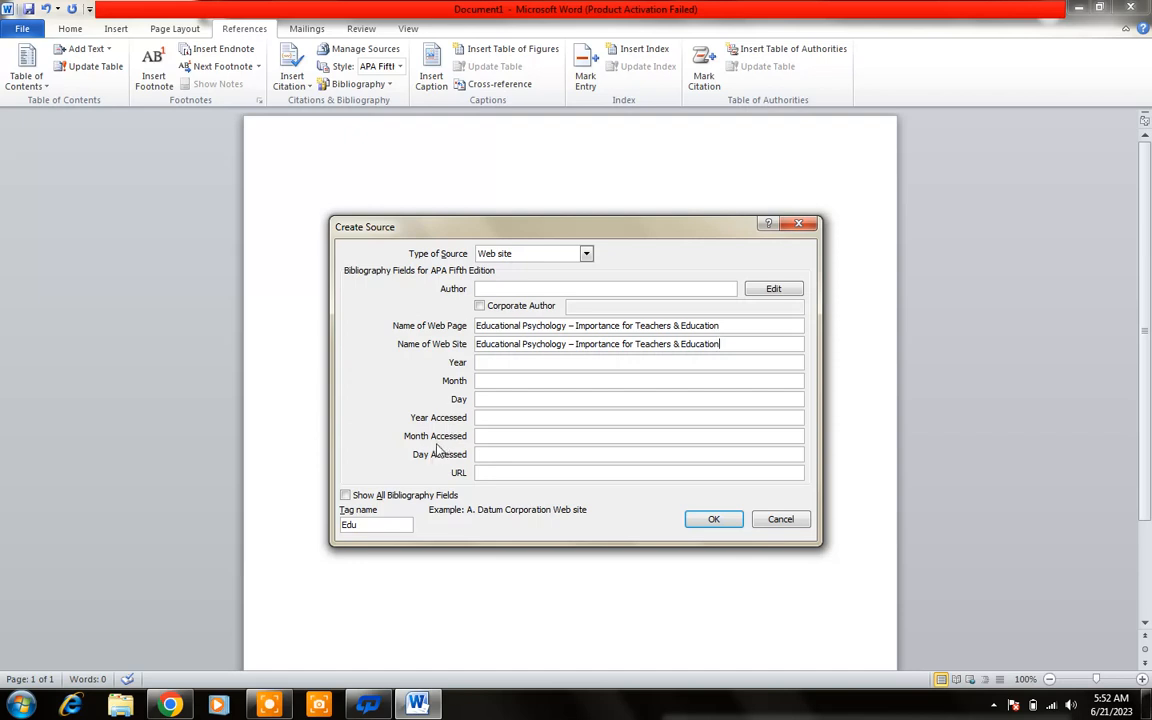
click(480, 418)
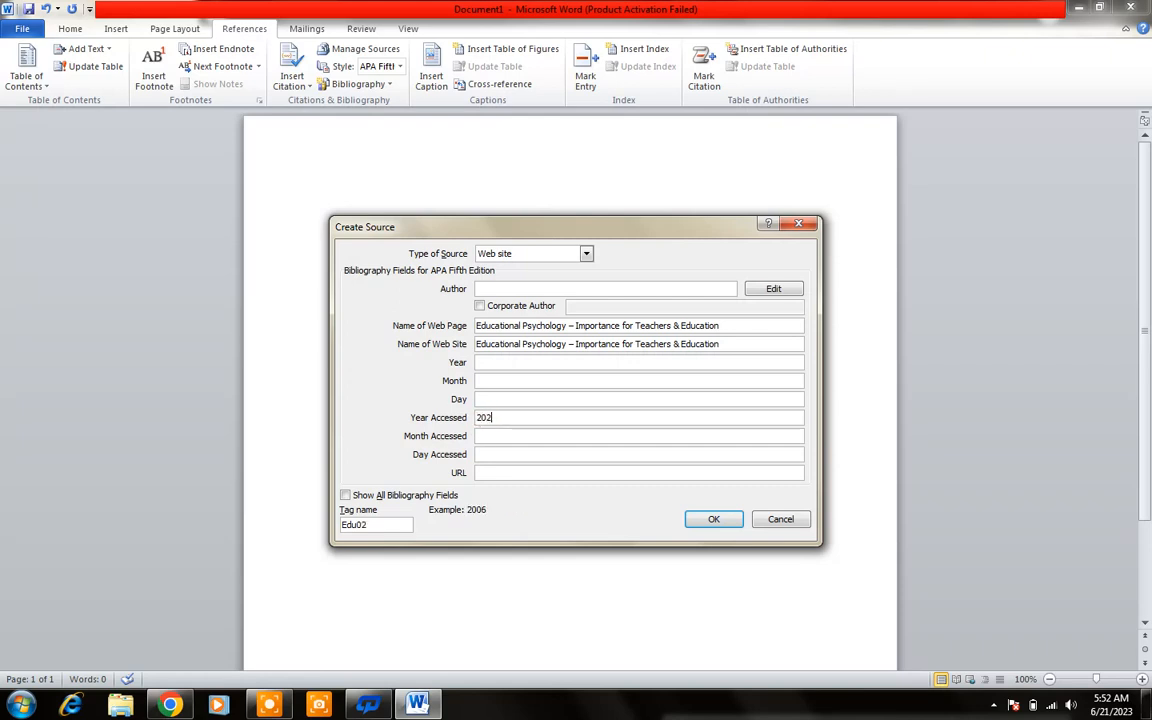
click(484, 436)
text(june)
click(485, 454)
click(512, 403)
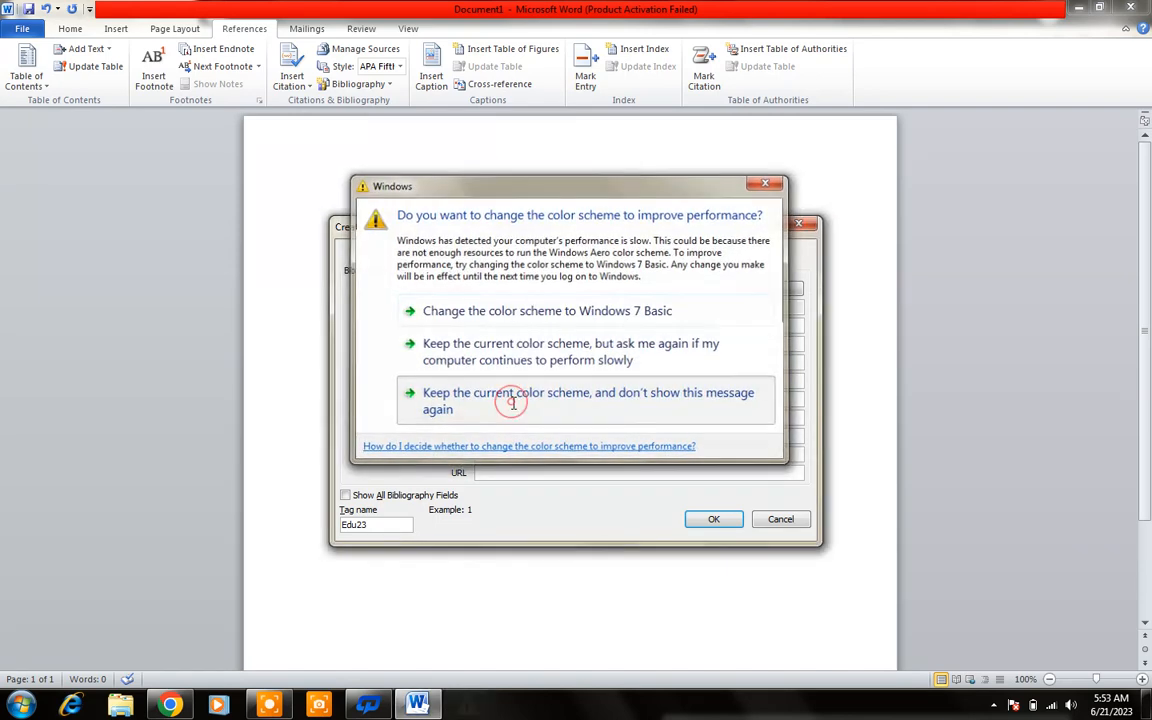
Step: Copy the article's full web address from Chrome and paste it as the source's URL in Word
click(185, 706)
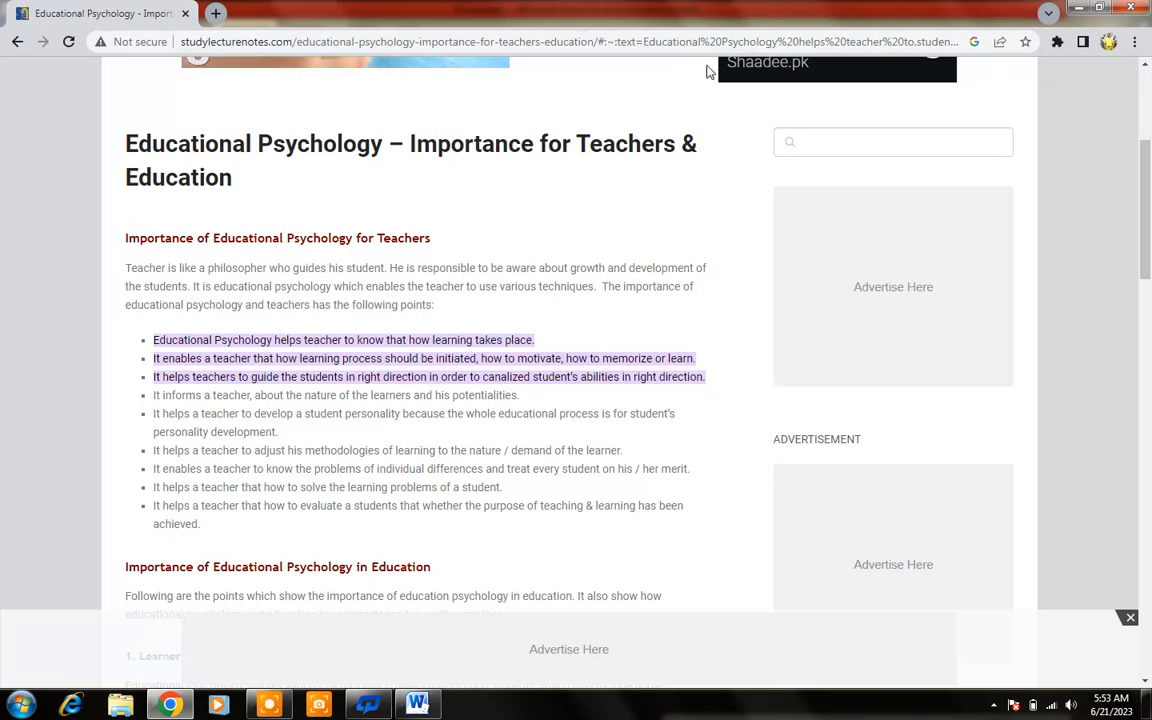
click(950, 43)
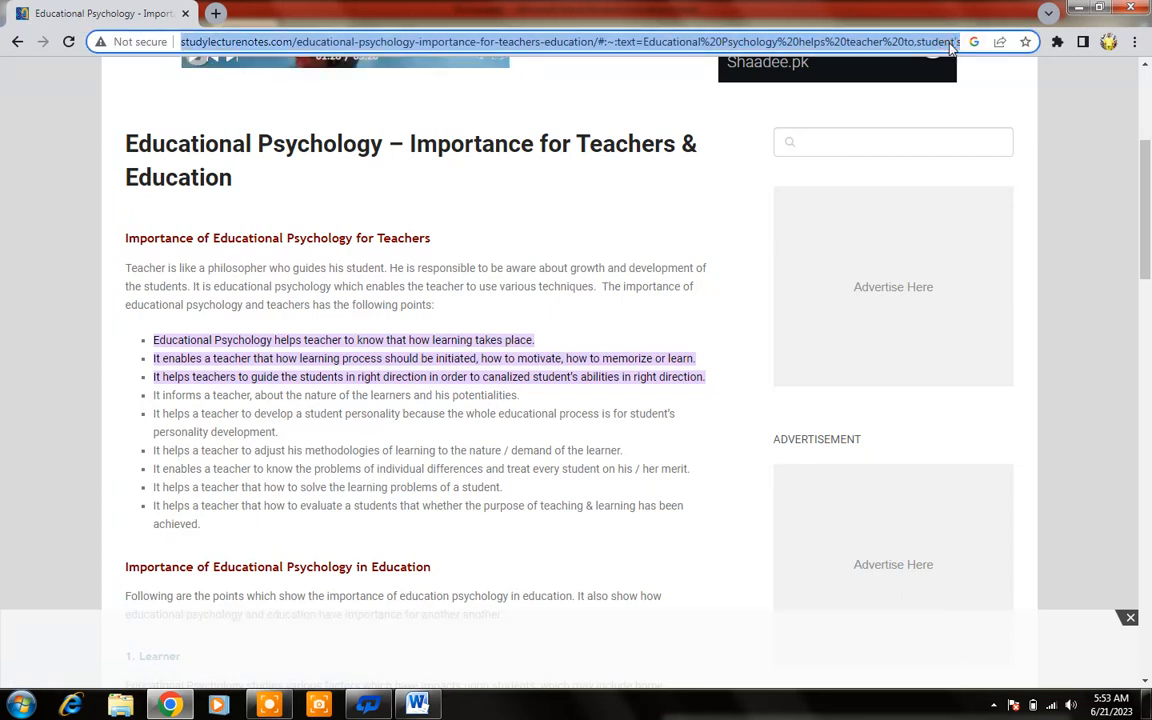
right_click(828, 41)
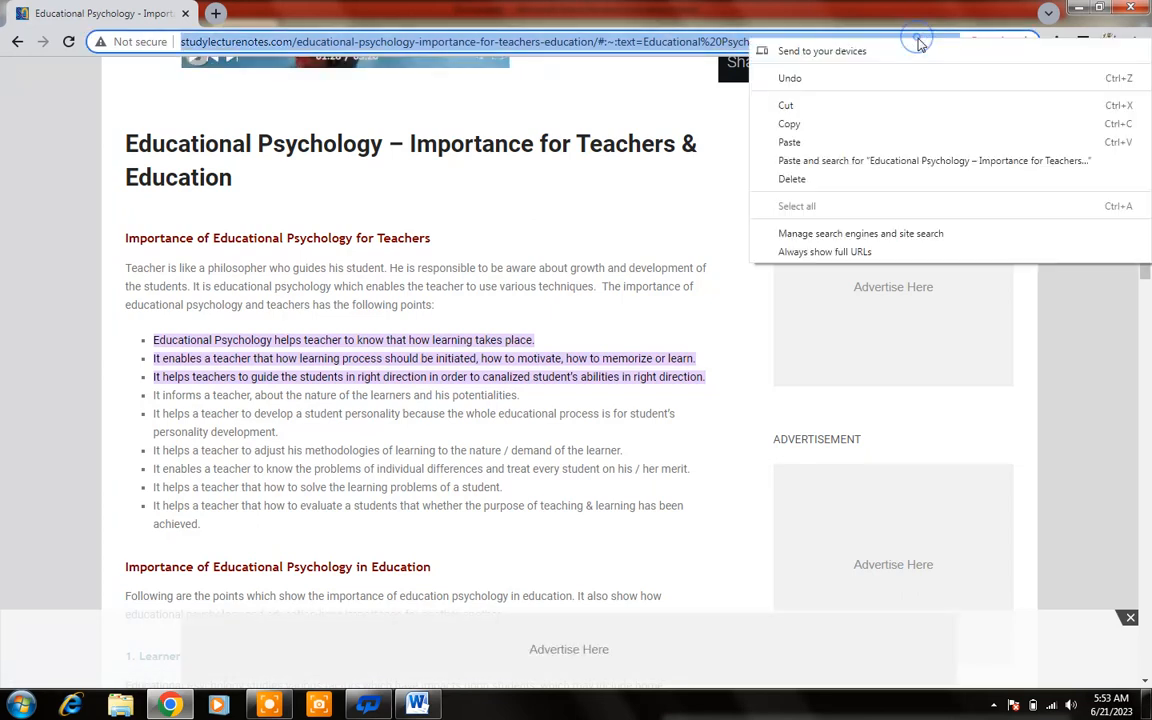
click(792, 126)
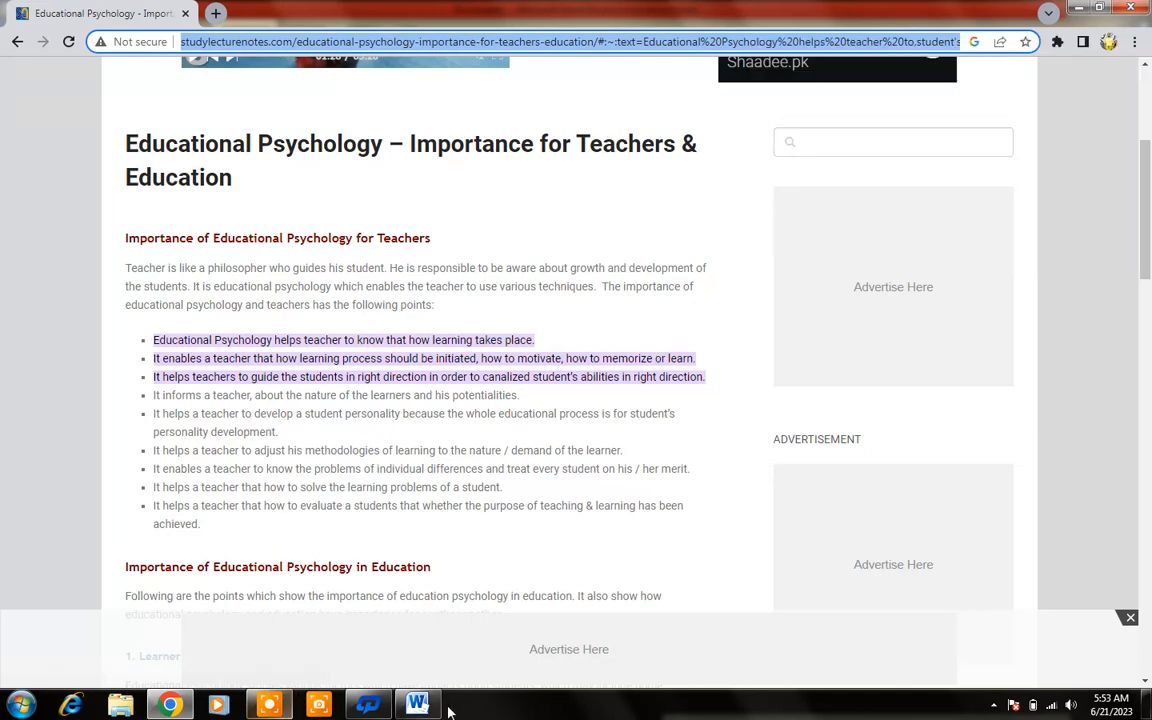
click(418, 705)
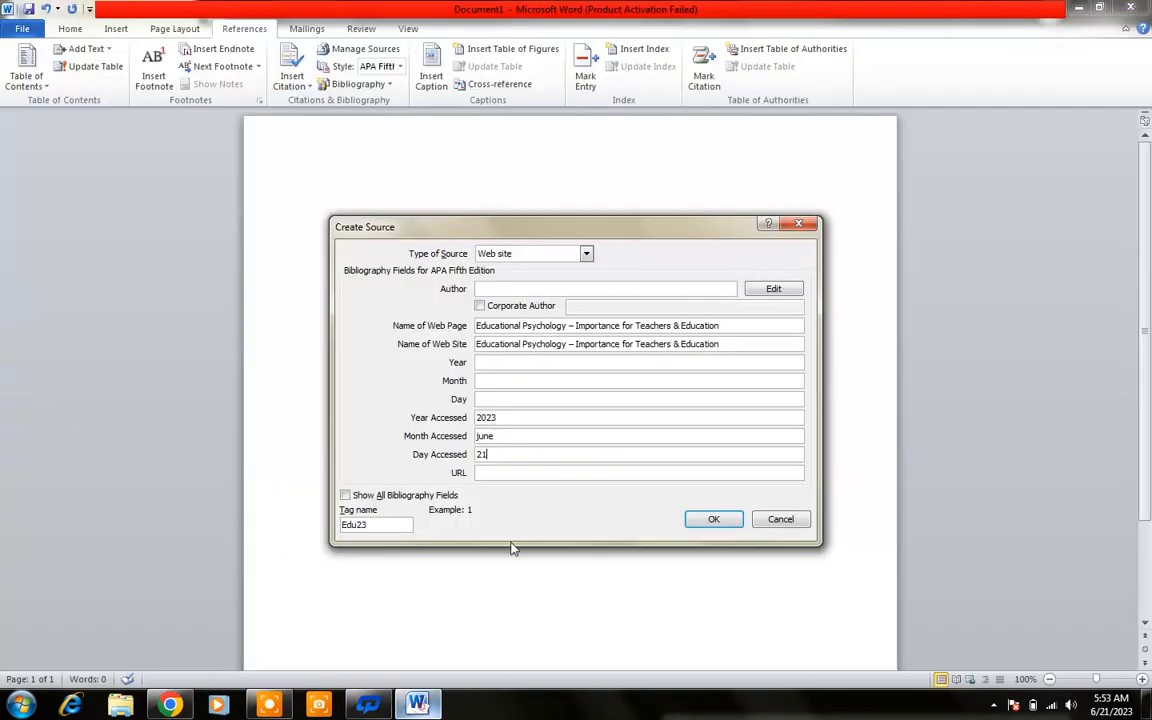
click(544, 473)
key(ctrl+v)
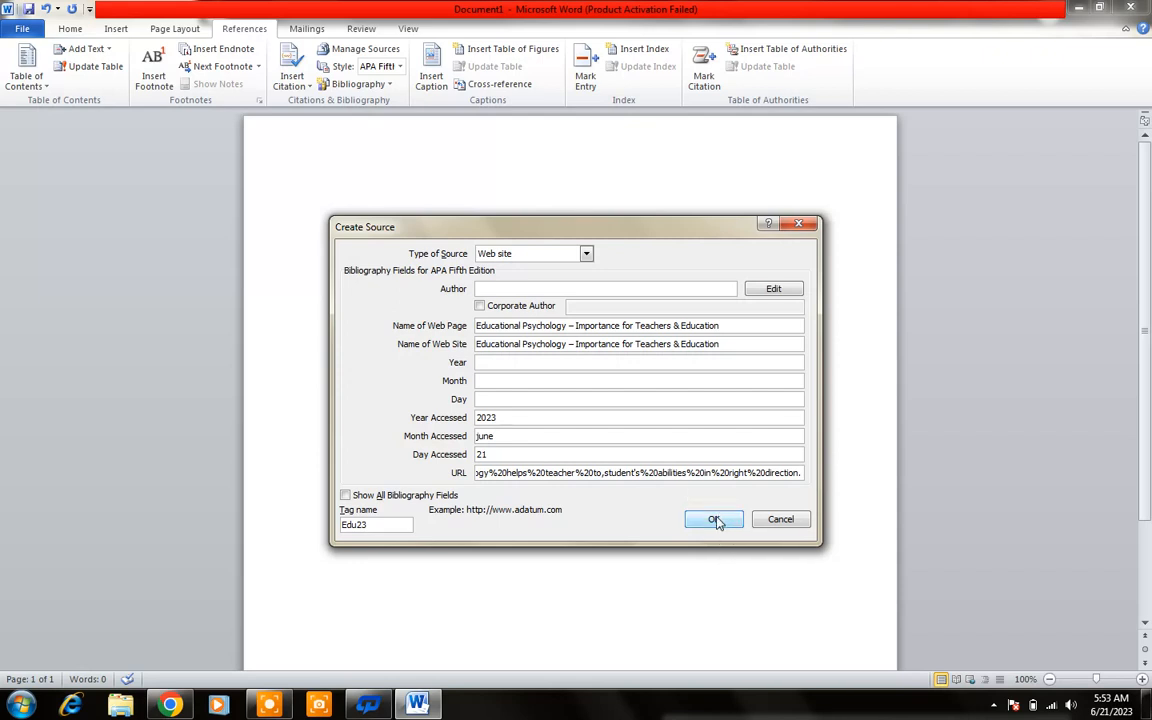
Step: Enable Corporate Author without a name and save the source so its citation is inserted in the document
click(479, 305)
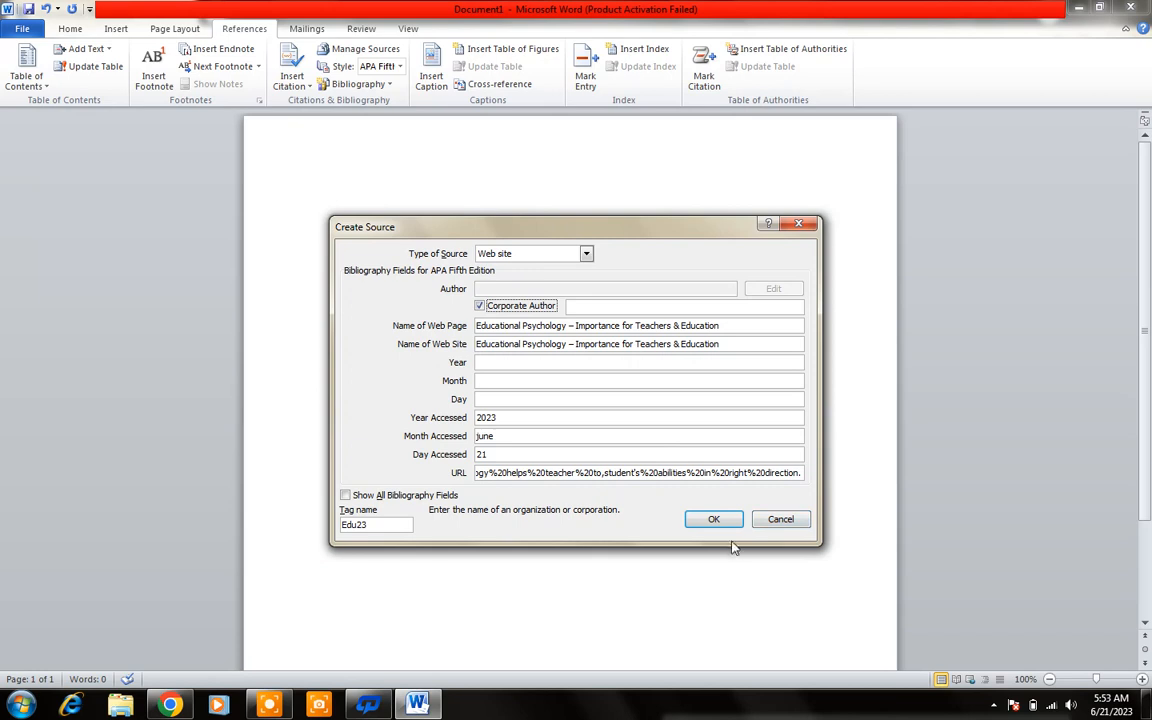
click(714, 520)
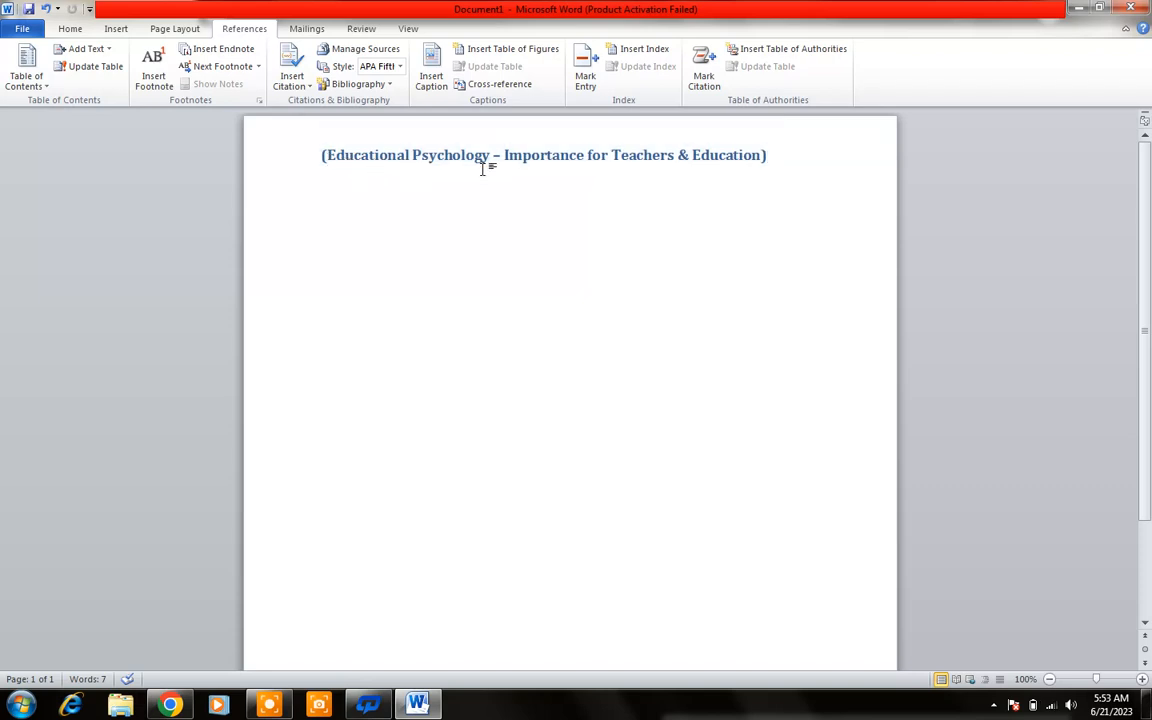
Step: Compare the inserted citation with the article's title on the Chrome page and return to Word
click(637, 153)
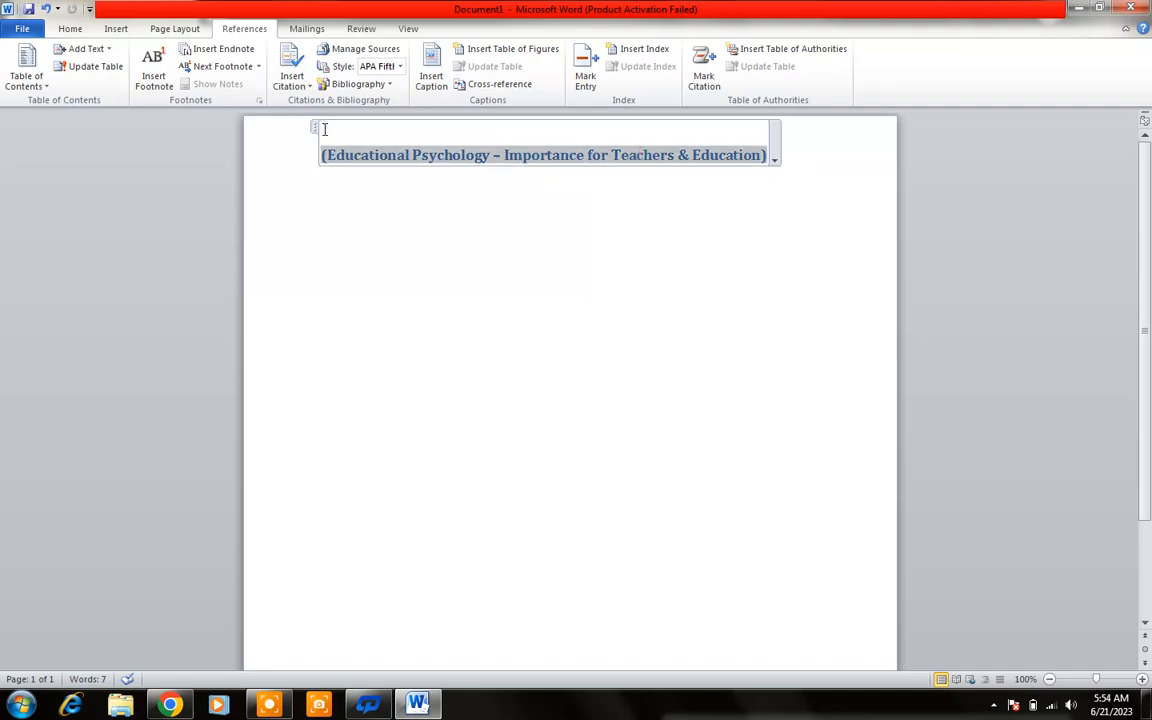
drag(315, 130, 318, 152)
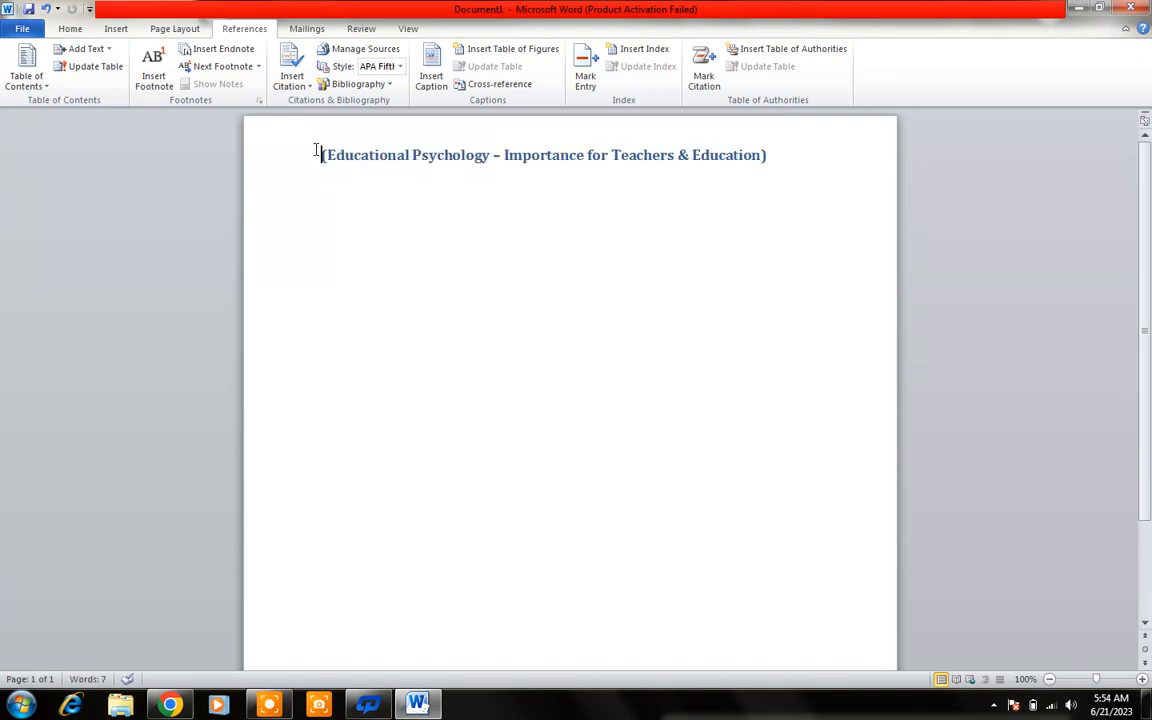
click(854, 189)
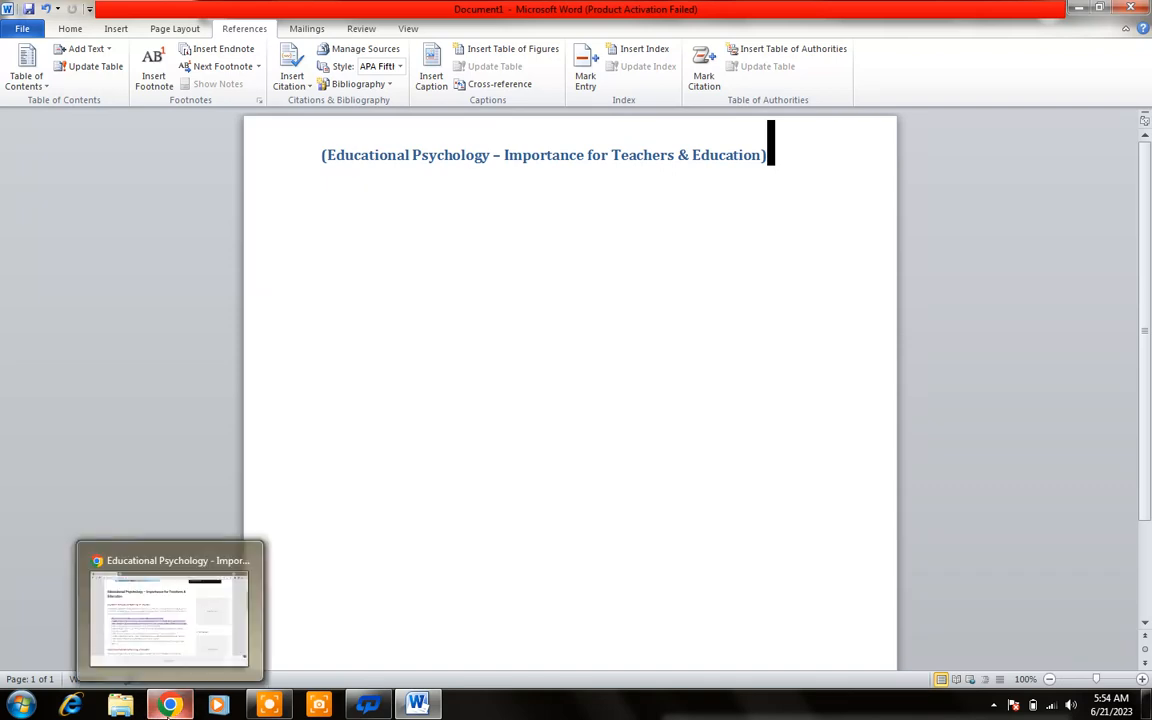
click(222, 655)
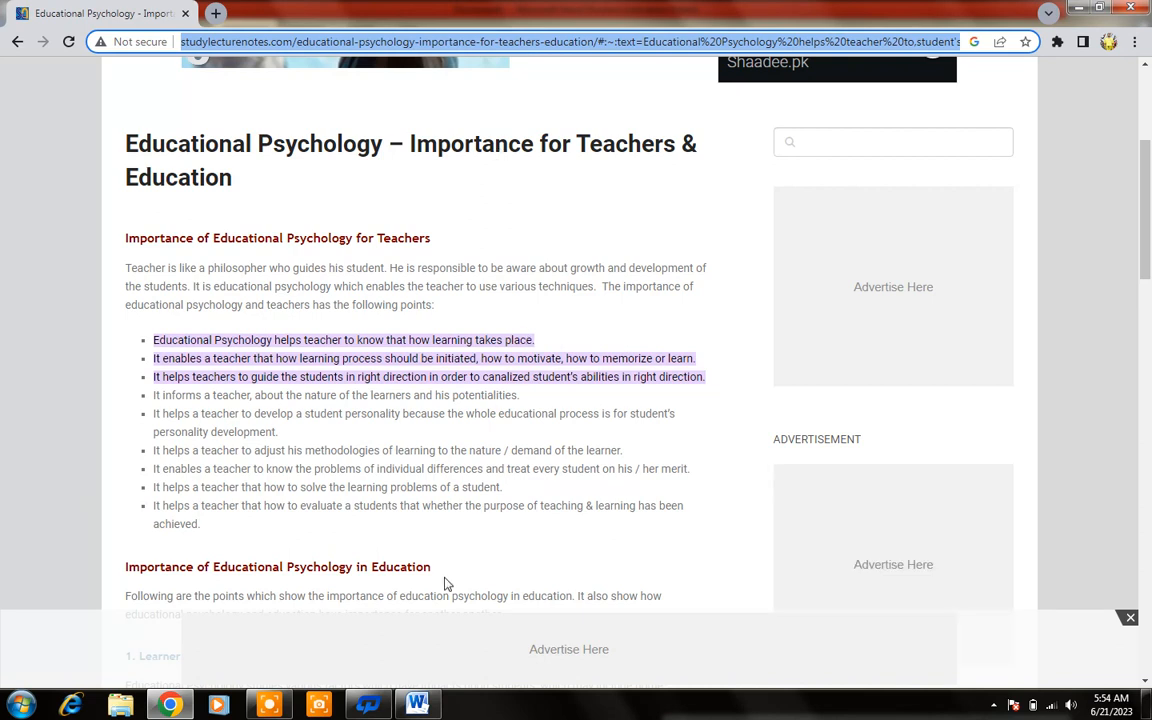
key(alt+Tab)
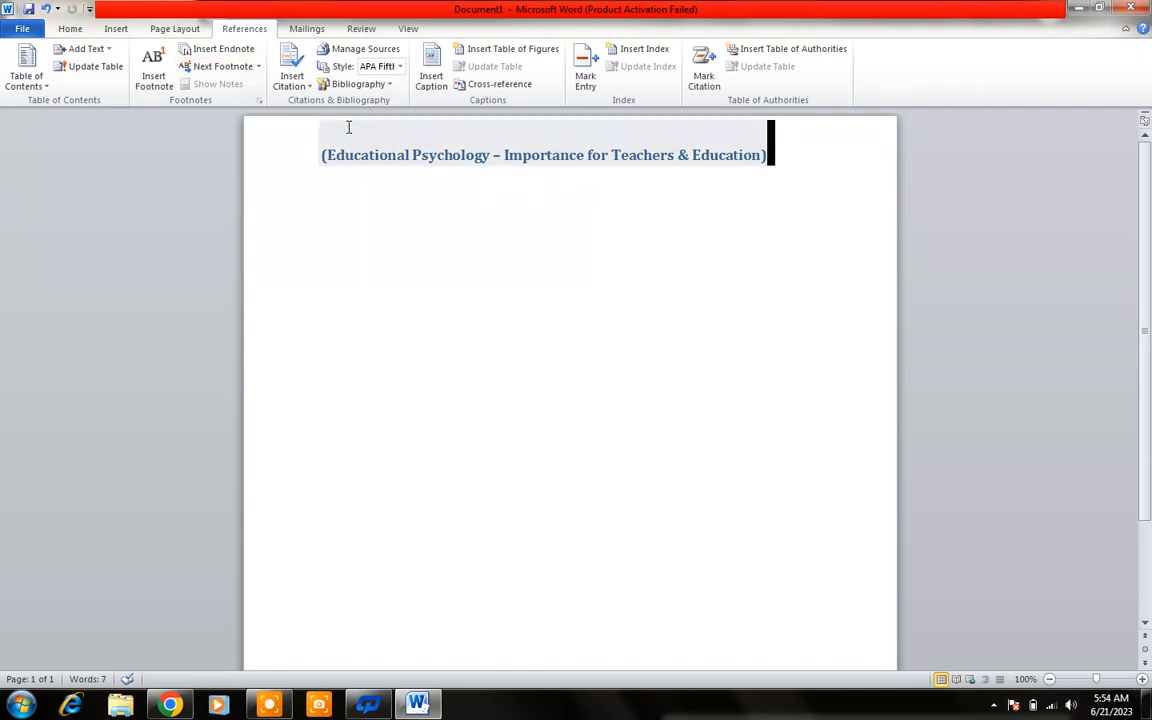
Step: Insert an Automatic Table 1 table of contents below the citation and assign Level 1 to the blank line beneath it
click(46, 90)
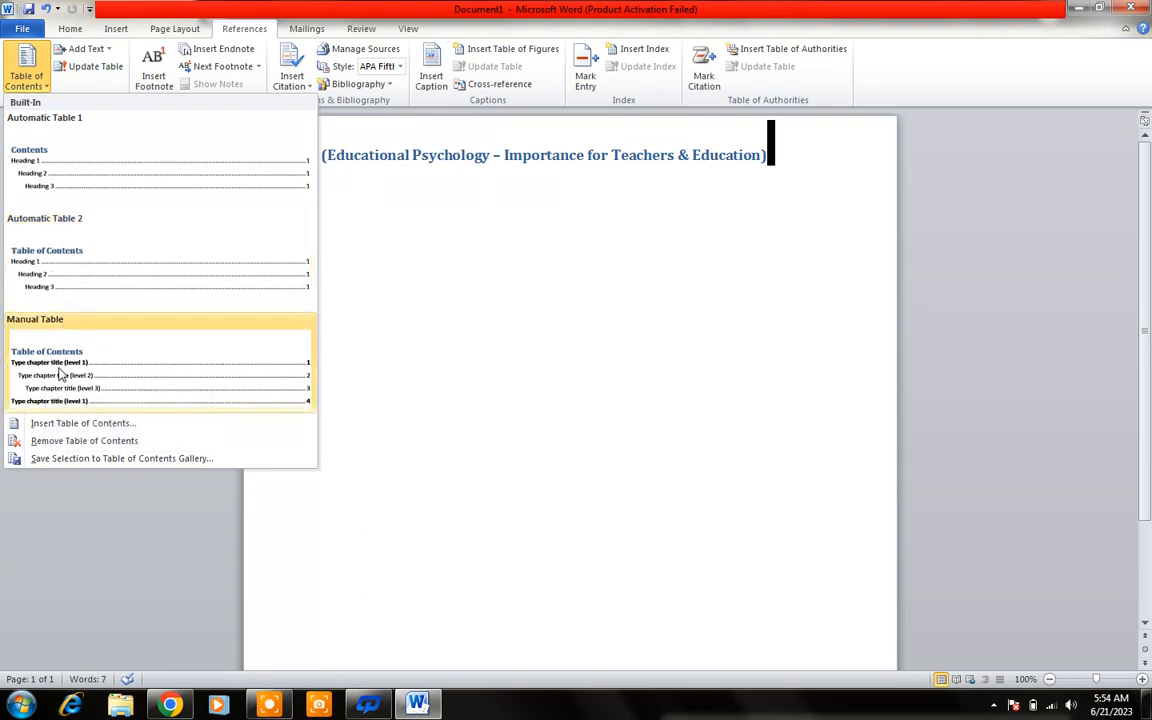
click(27, 160)
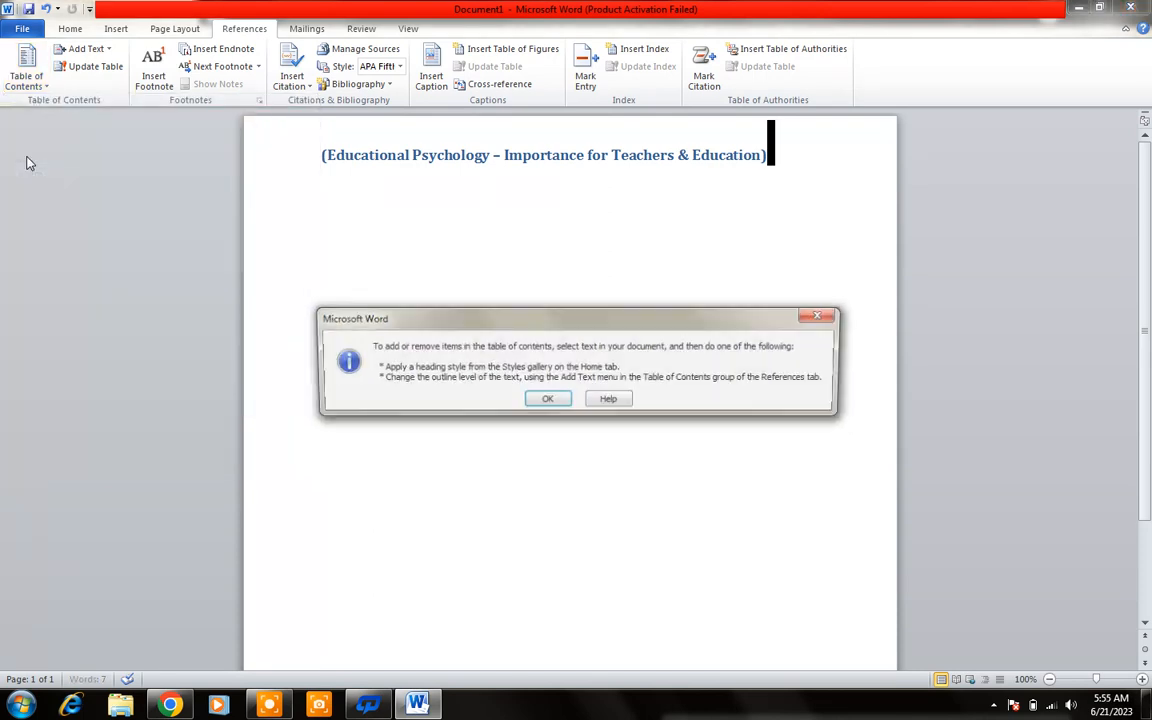
click(542, 400)
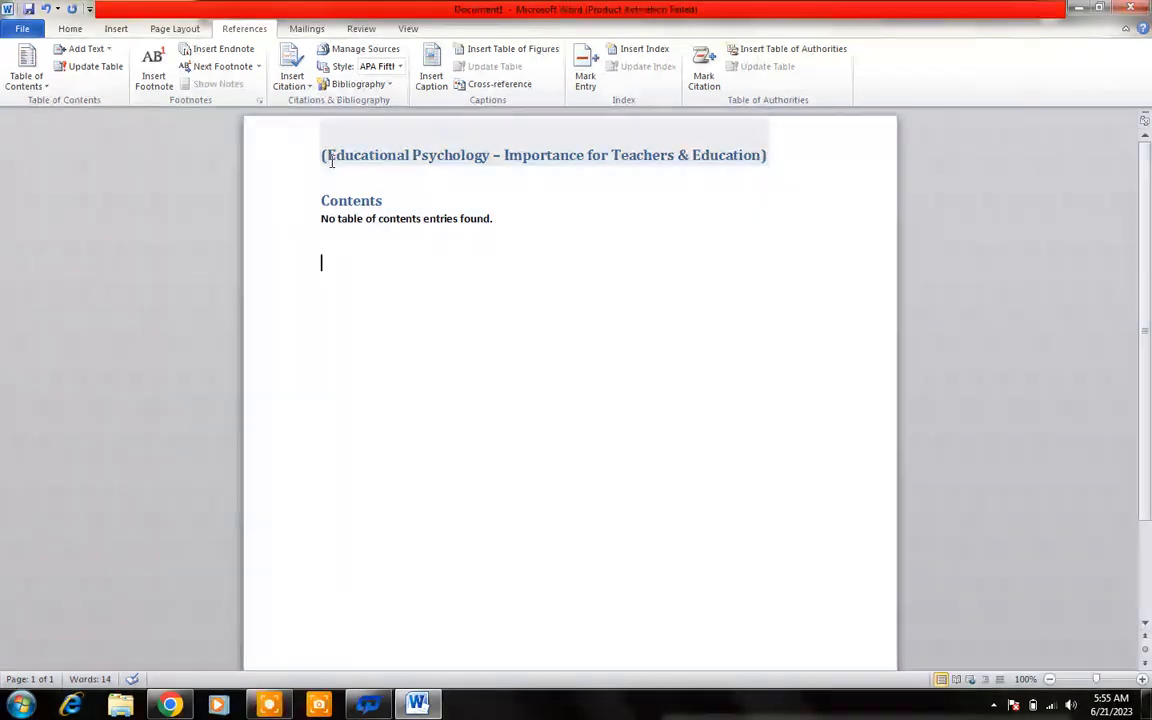
click(105, 50)
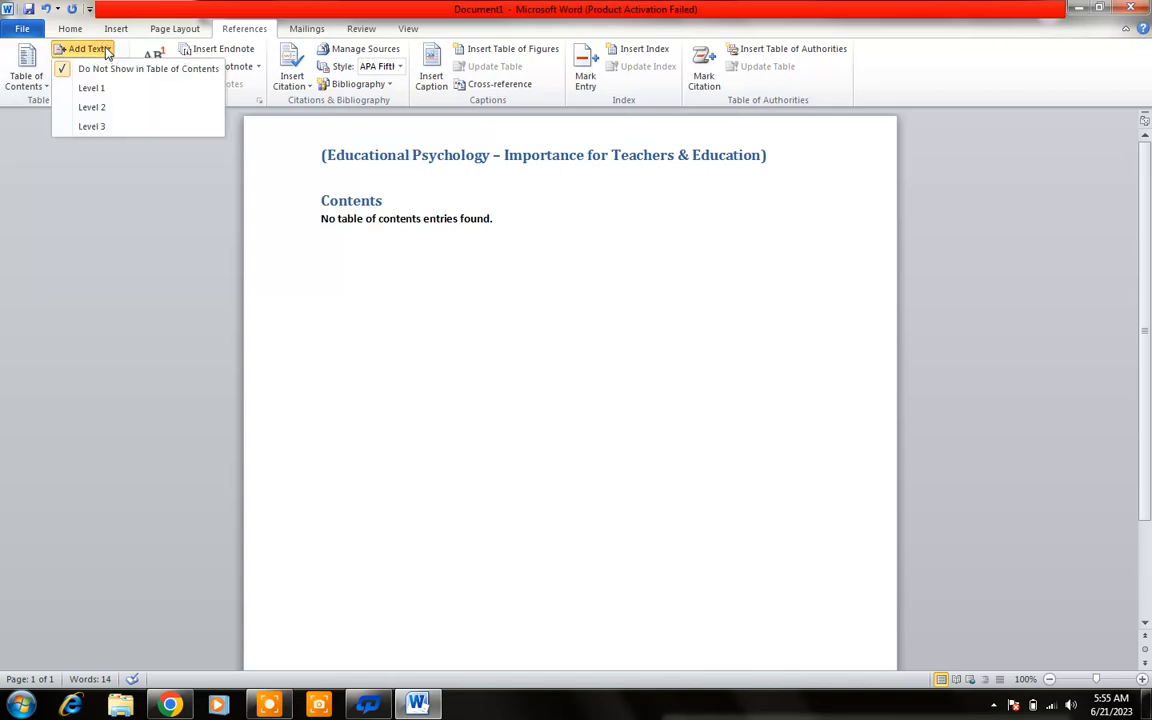
click(92, 92)
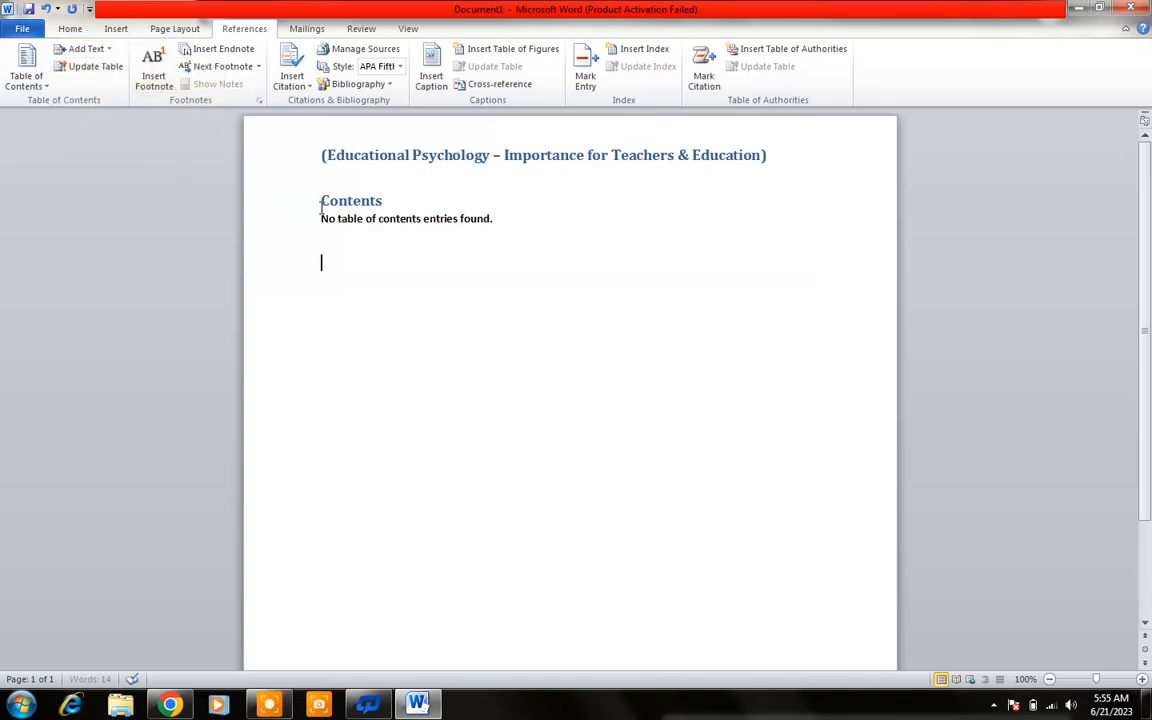
Step: Delete the placeholder line in the contents block, shorten its heading to "Content" and reapply Level 1
click(499, 212)
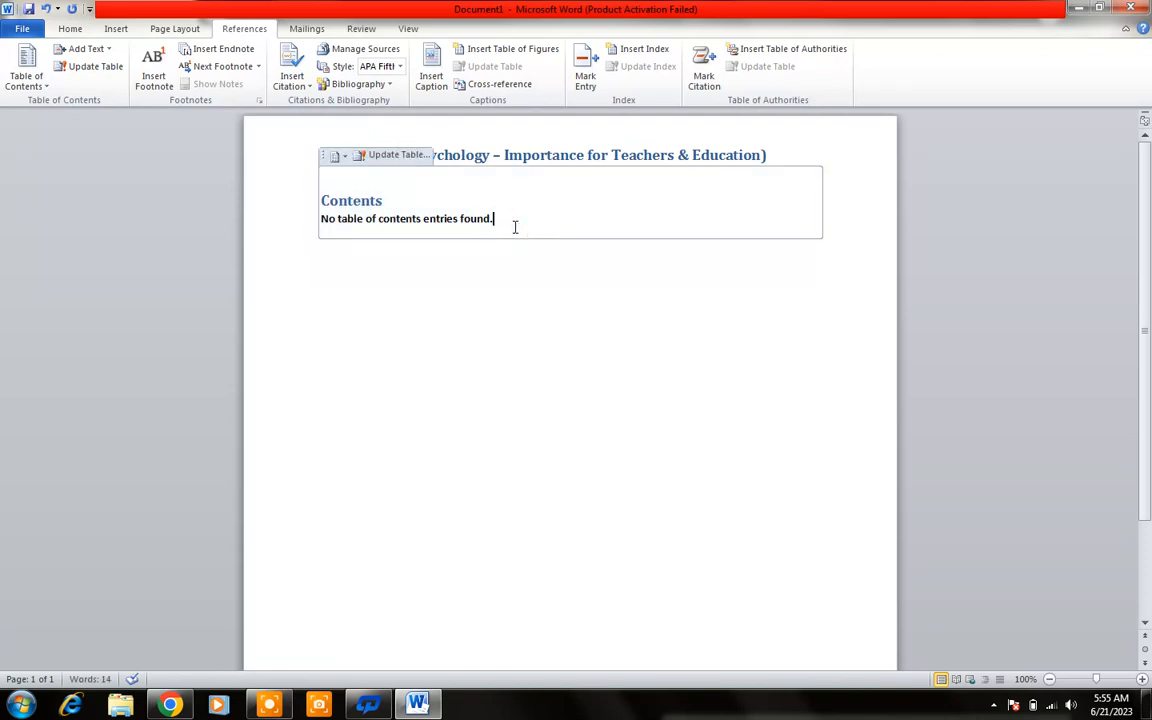
key(shift+Home)
key(BackSpace)
key(BackSpace)
key(BackSpace)
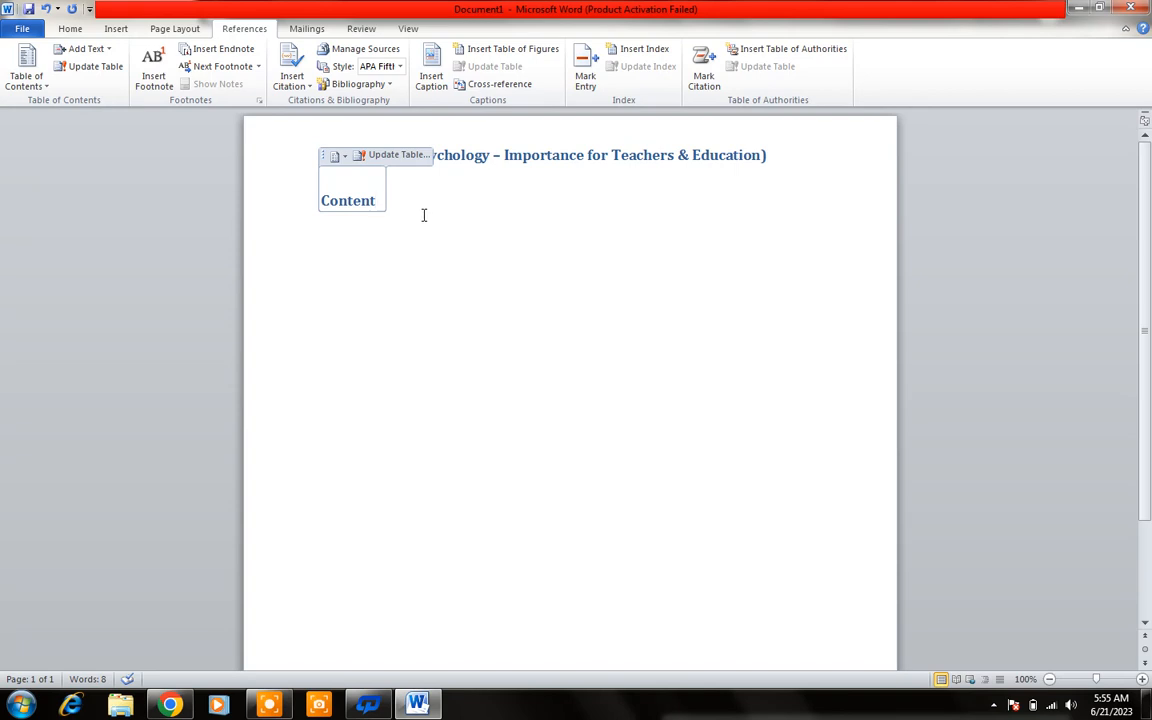
click(357, 237)
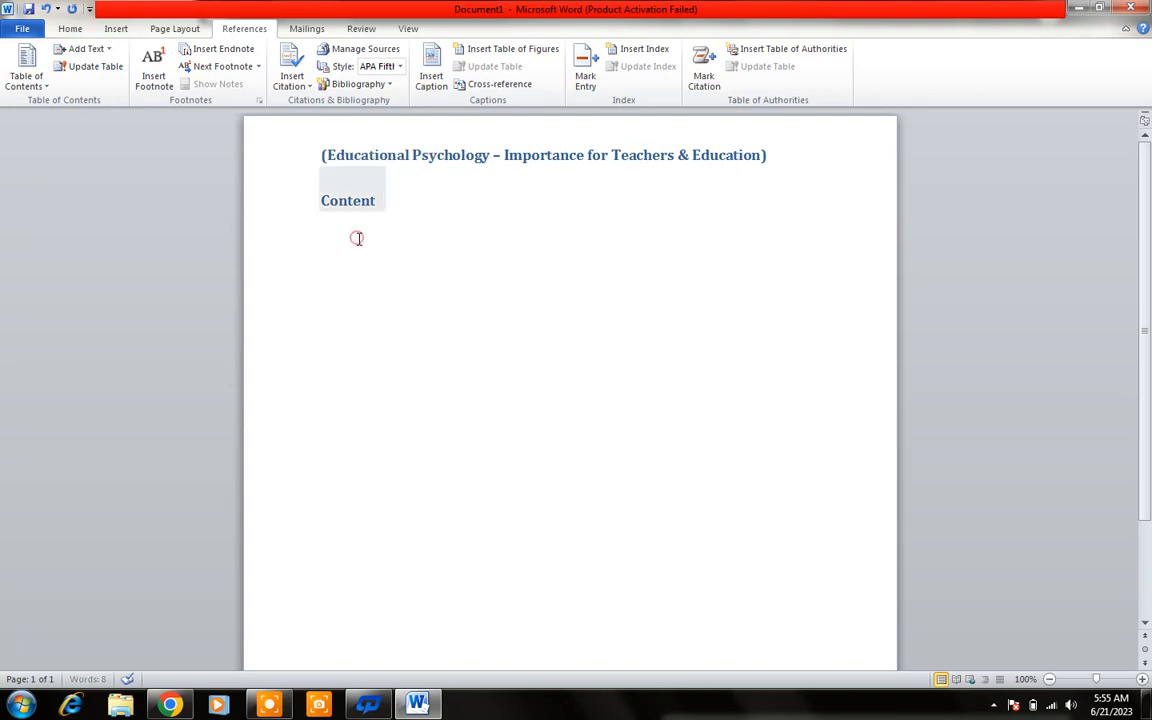
click(107, 49)
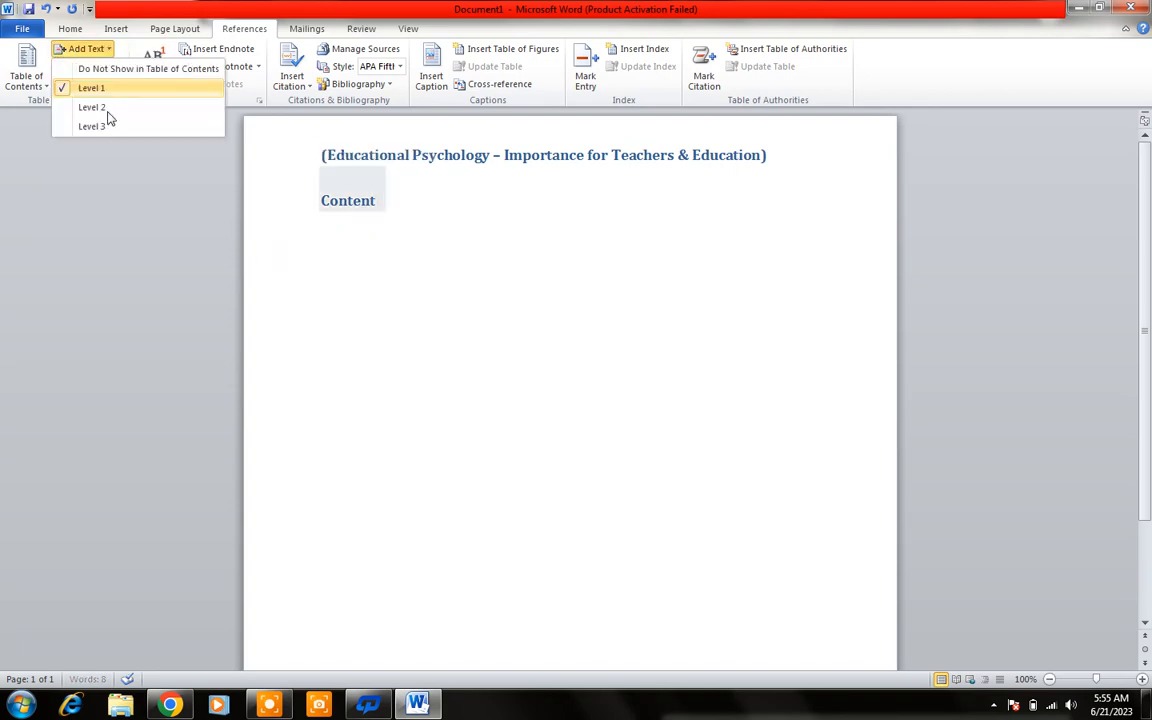
click(103, 90)
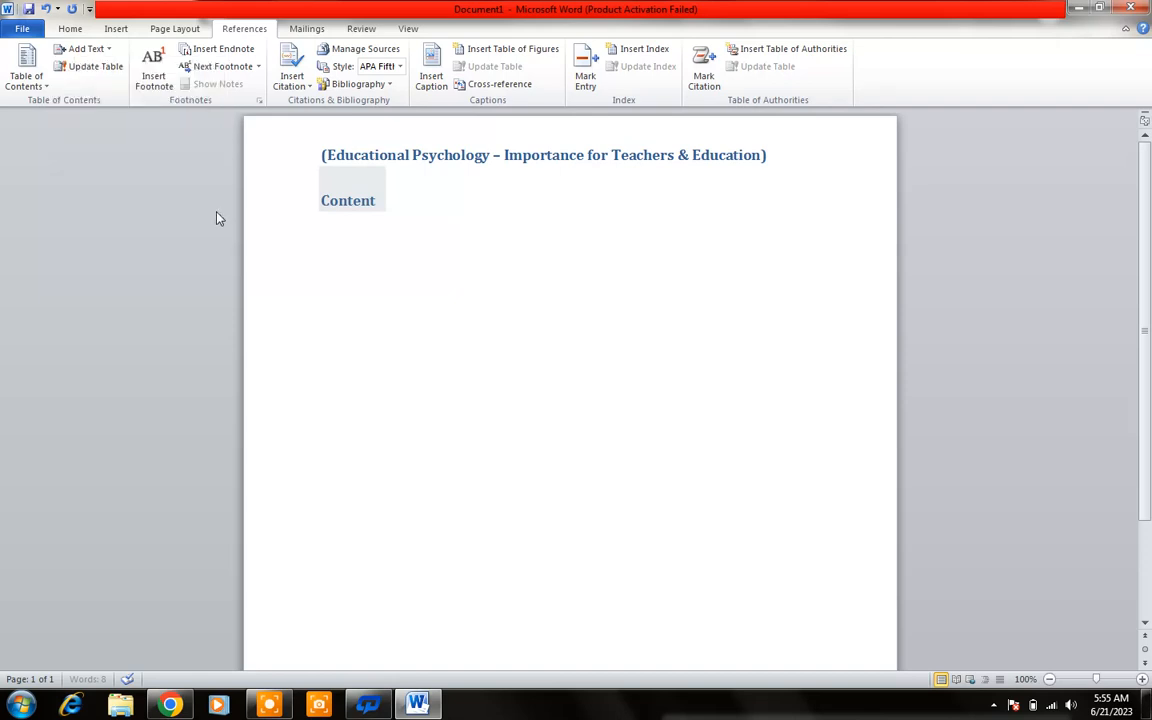
Step: Add the line "Computer study" under the Content heading and try to update the table of contents
click(342, 240)
click(365, 190)
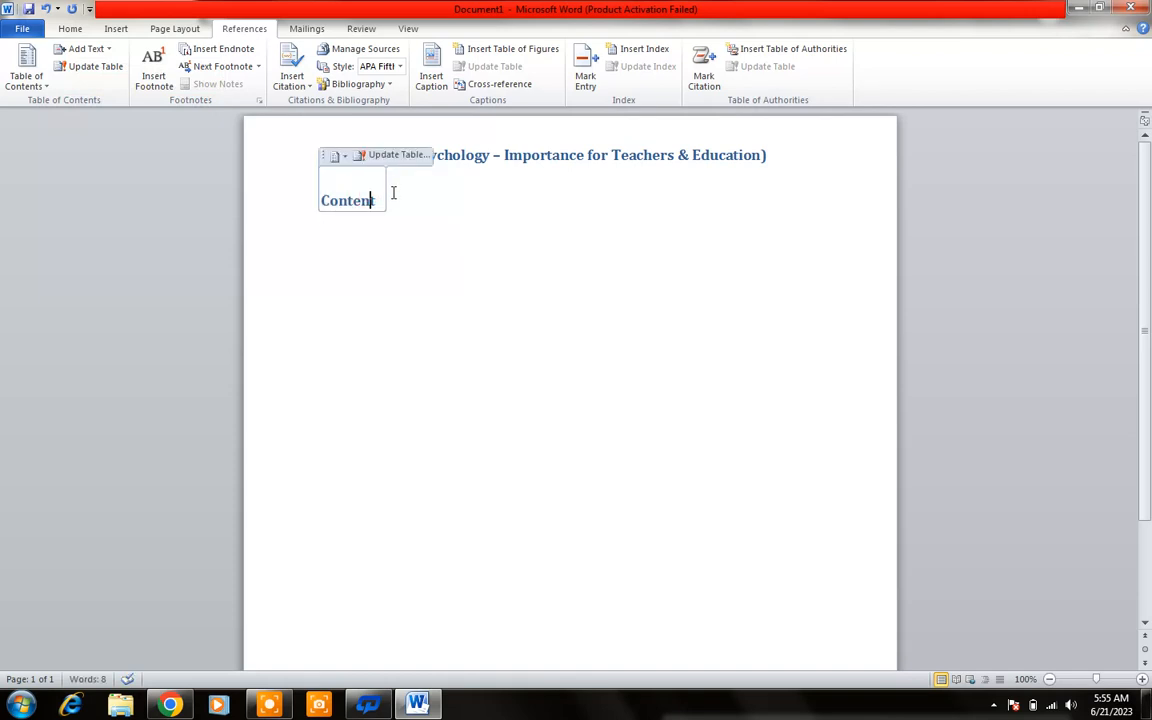
click(381, 201)
key(Return)
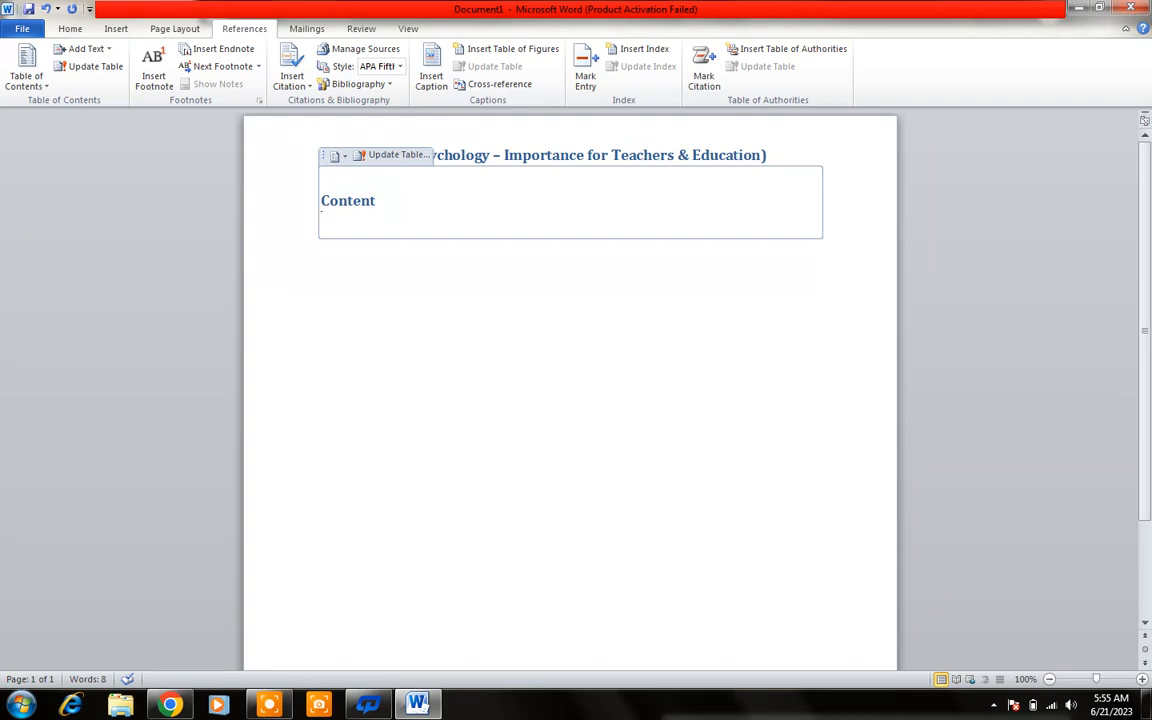
text(computer st)
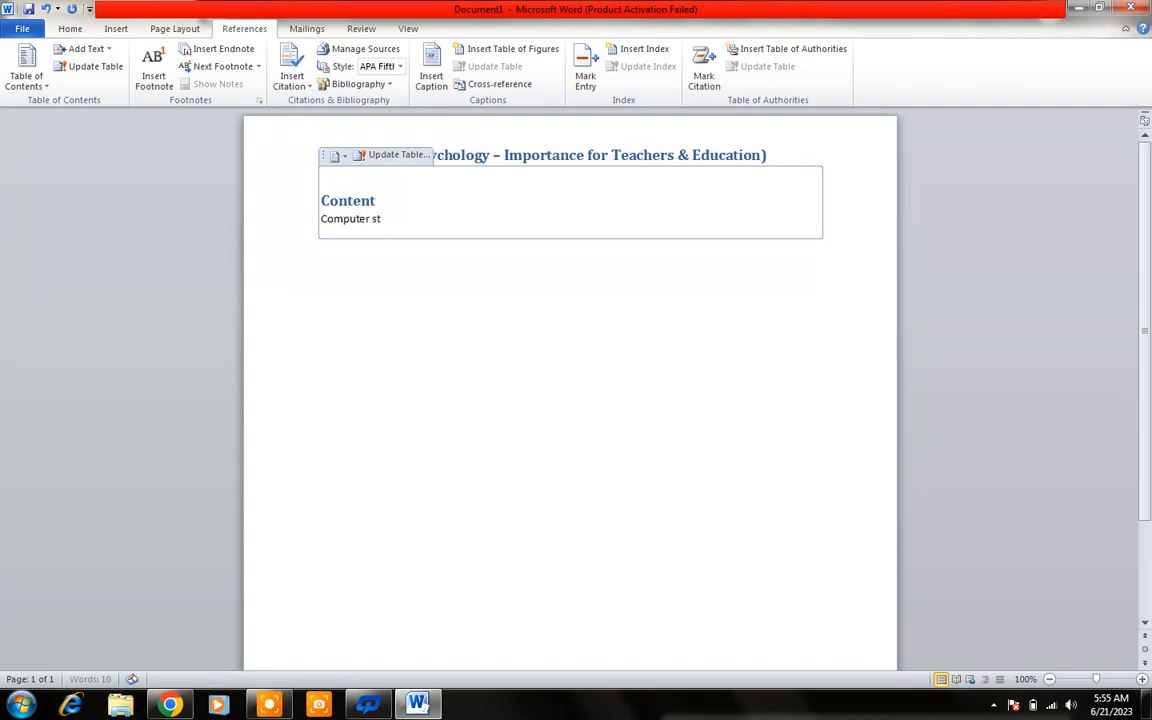
text(udy)
click(92, 67)
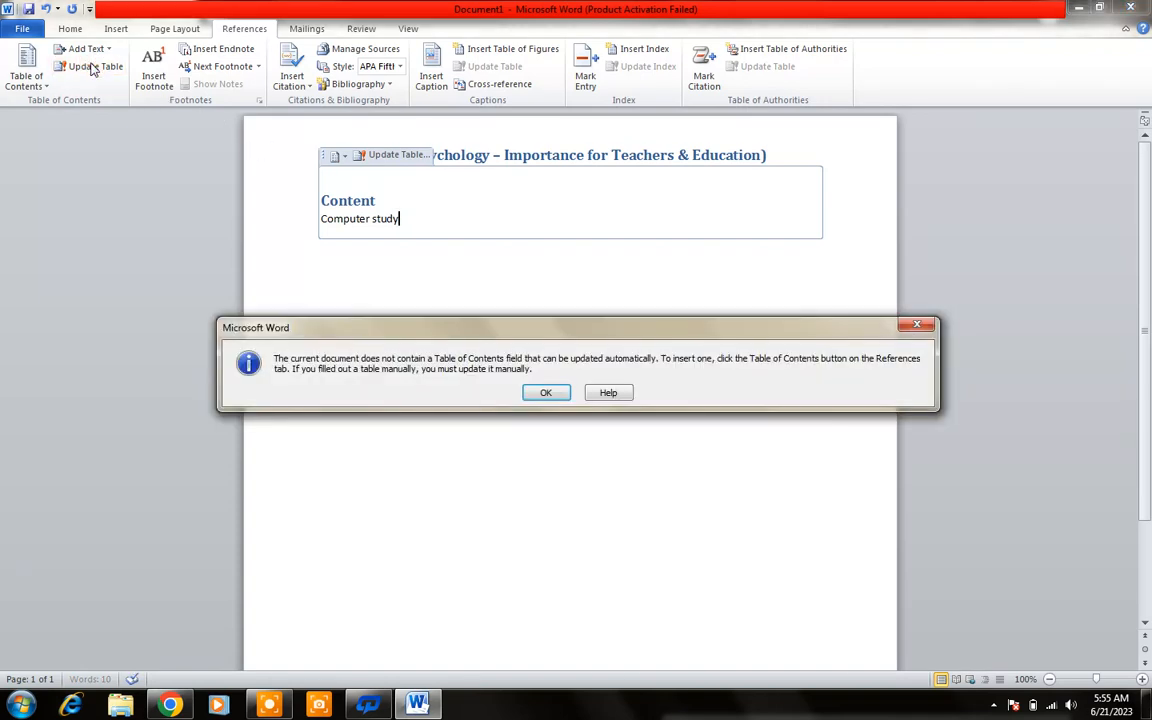
key(Return)
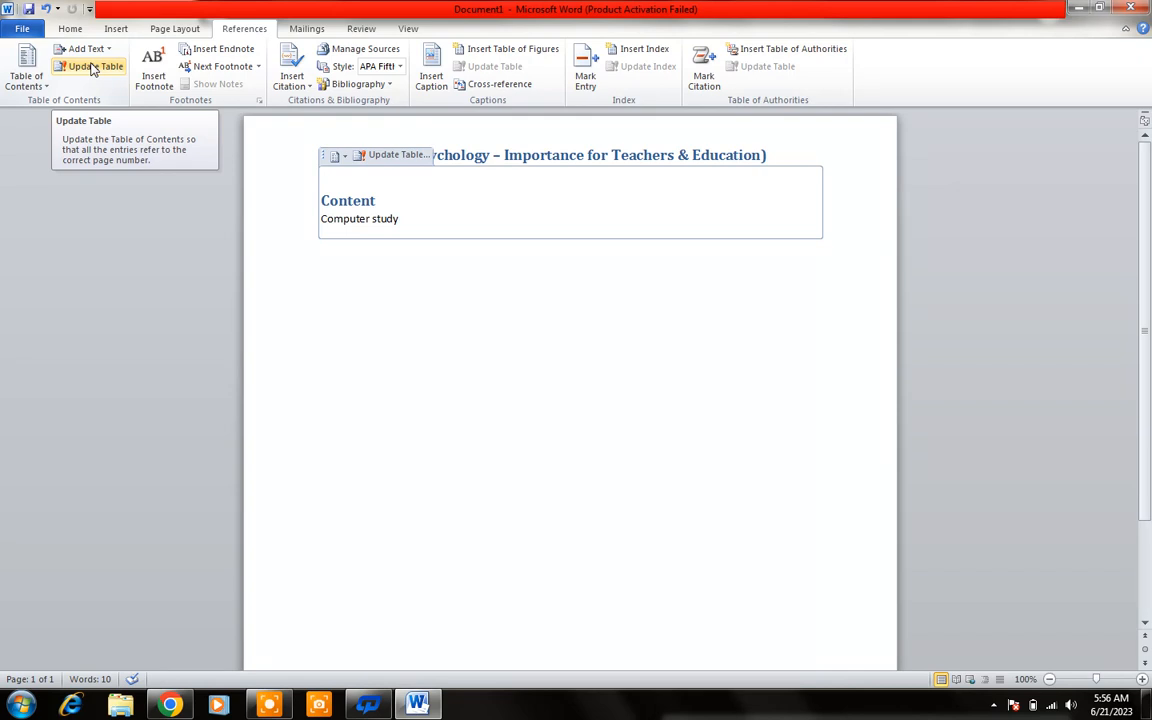
Step: Paste the article's "Importance of Educational Psychology for Teachers" section with its bullets under the Table of Contents heading and try to update the table
text(Importance of Educational Psychology for Teachers Teacher is like a philosopher who guides his student. He is responsible to be aware about growth and development of the students. It is educational psychology which enables the teacher to use various techniques.  The importance of educational psychology and teachers has the following points:  Educational Psychology helps teacher to know that how learning takes place. It enables a teacher that how learning process should be initiated, how to motivate, how to memorize or learn. It helps teachers to guide the students in right direction in order to canalized student's abilities in right direction. It informs a teacher, about the nature of the learners and his potentialities. It helps a teacher to develop a student personality because the whole educational process is for student's personality development. It helps a teacher to adjust his methodologies of learning to the nature / demand of the learner. It enables a teacher to know the problems of individual differences and treat every student on his / her merit. It helps a teacher that how to solve the learning problems of a student. It helps a teacher that how to evaluate a students that whether the purpose of teaching & learning has been achieved.)
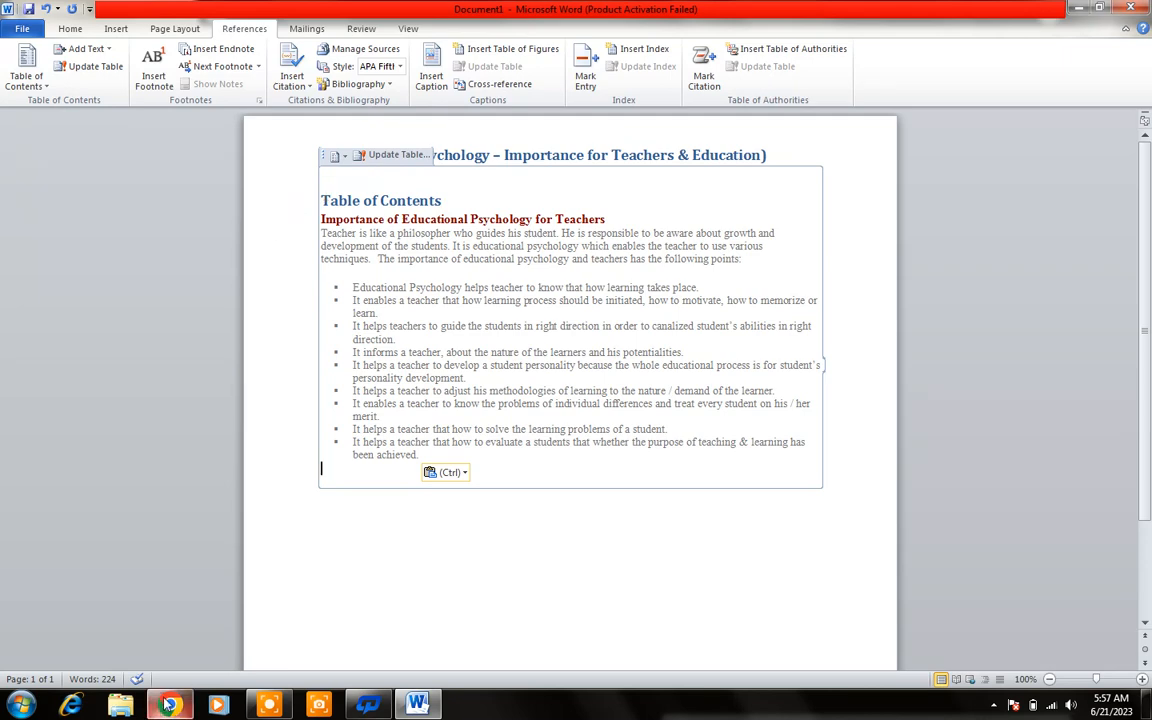
key(alt+Tab)
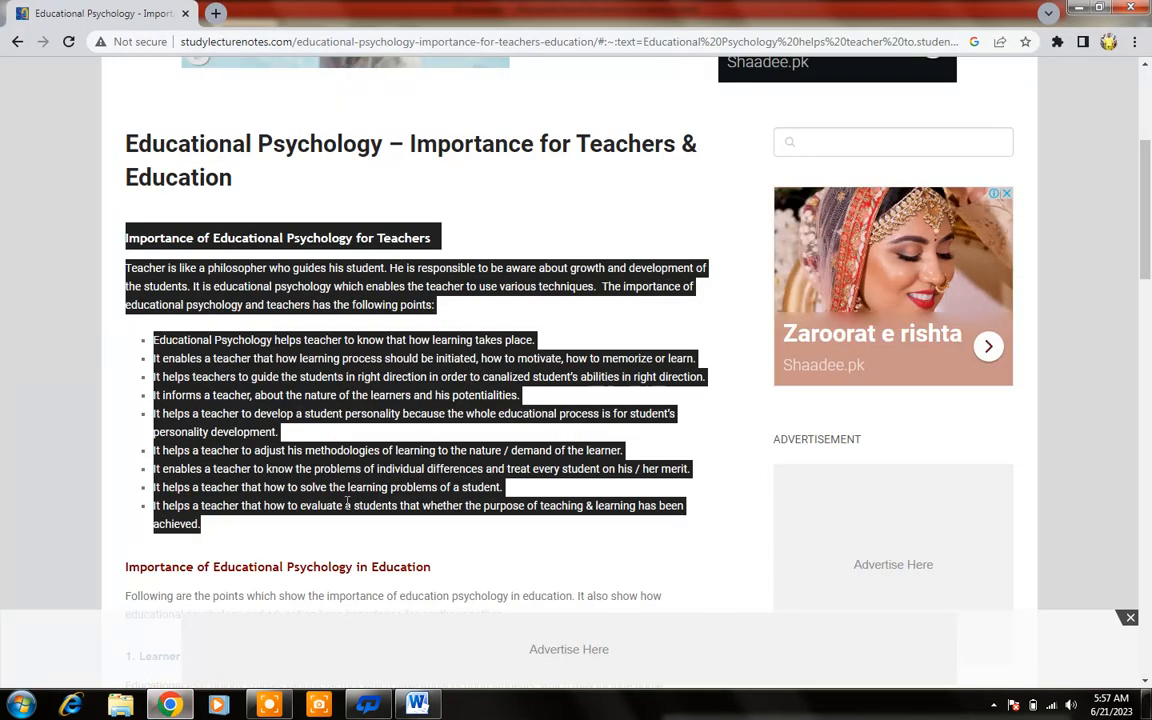
click(417, 705)
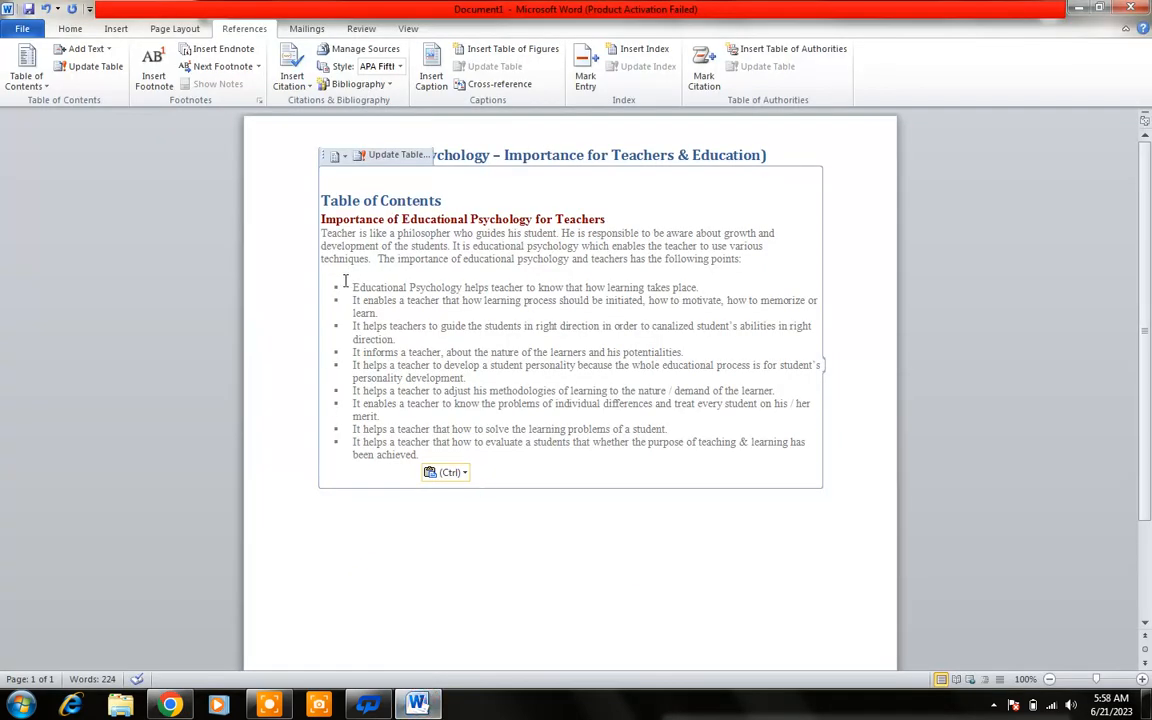
click(100, 67)
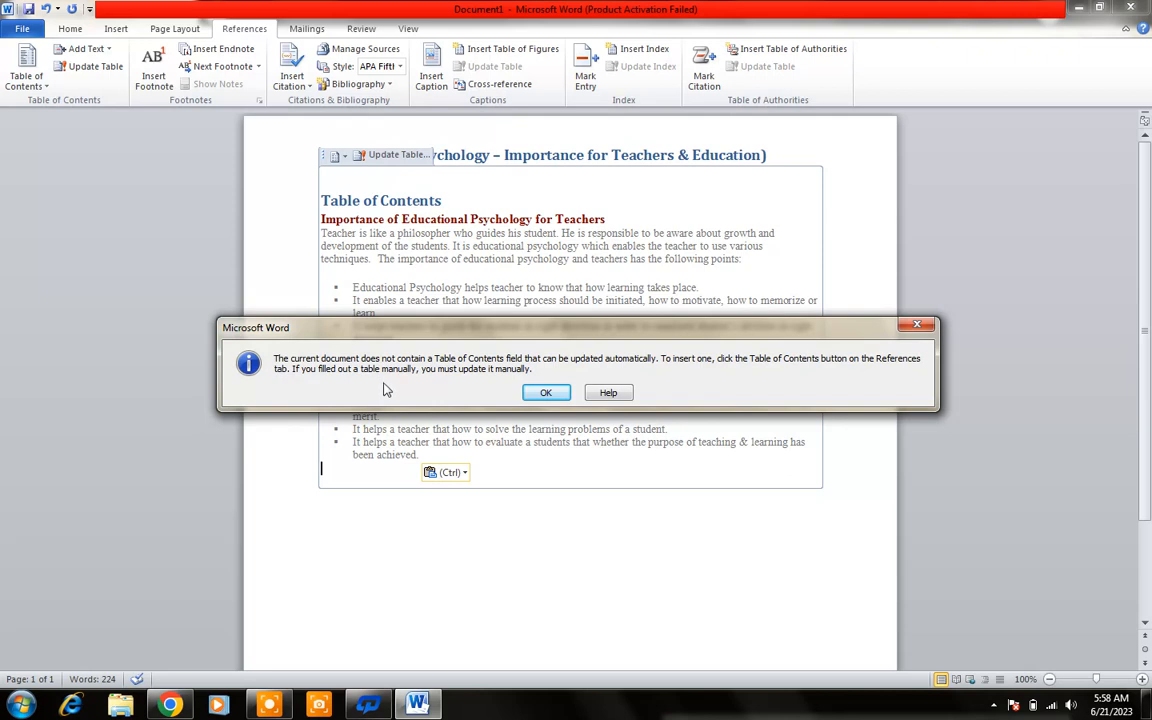
click(546, 393)
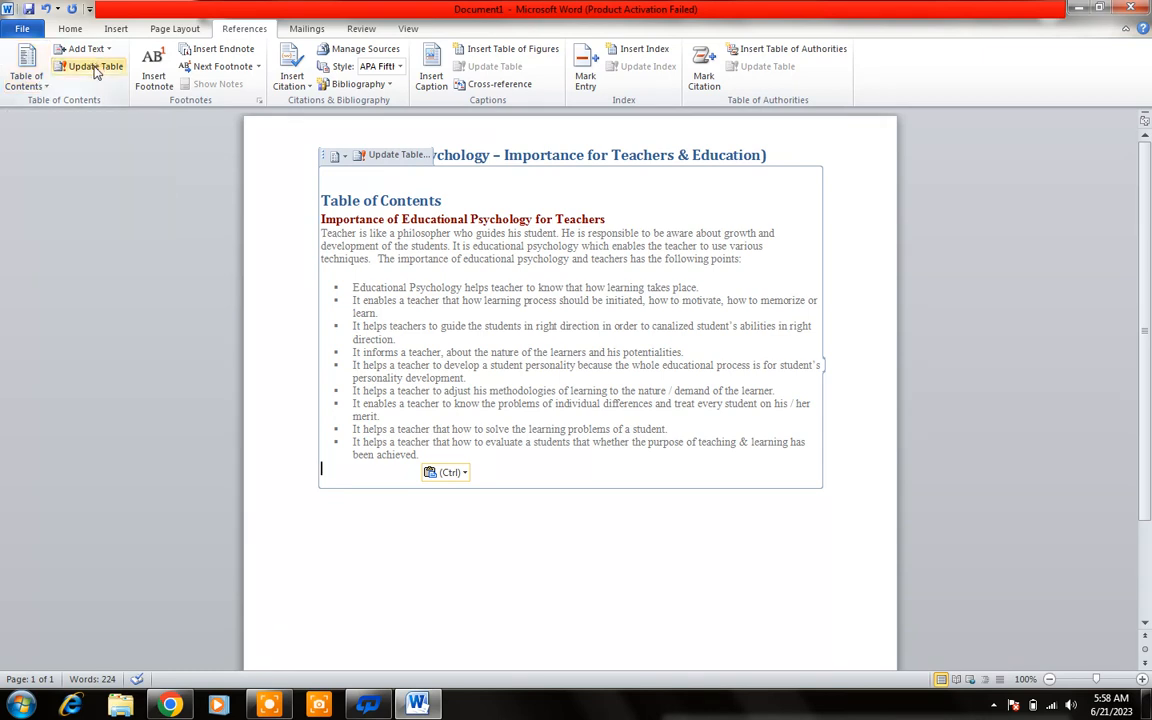
Step: Insert a custom table of contents with the default template settings below the pasted bullet list
click(31, 80)
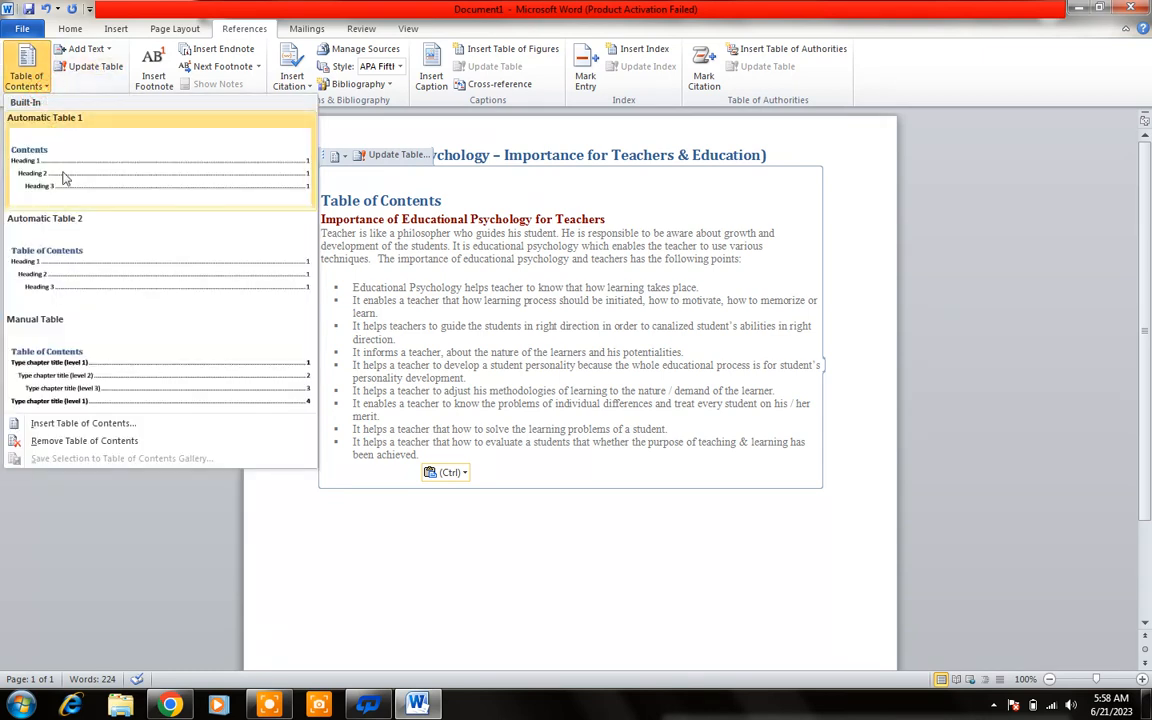
click(98, 423)
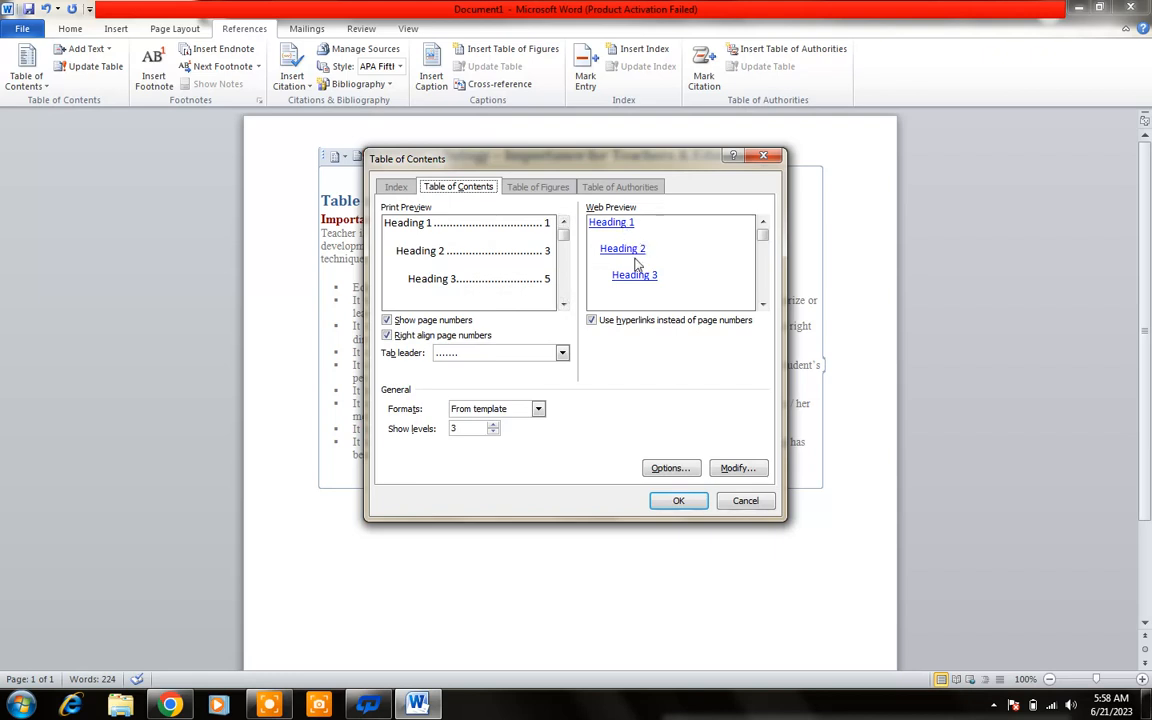
click(674, 501)
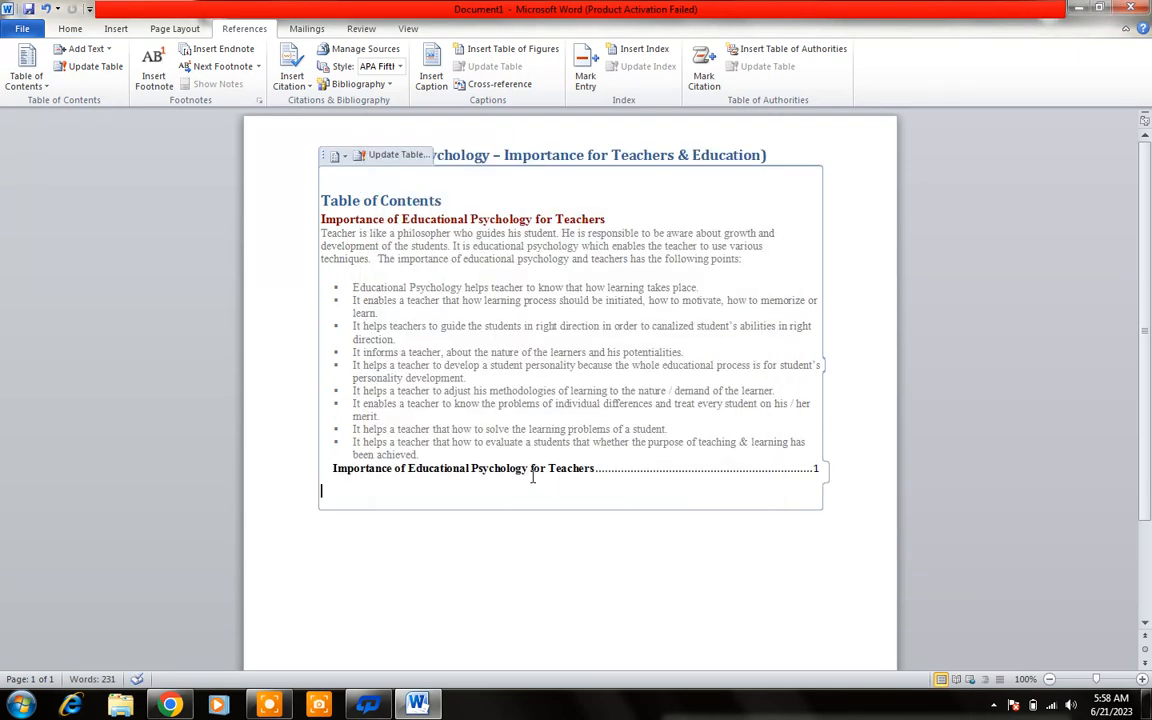
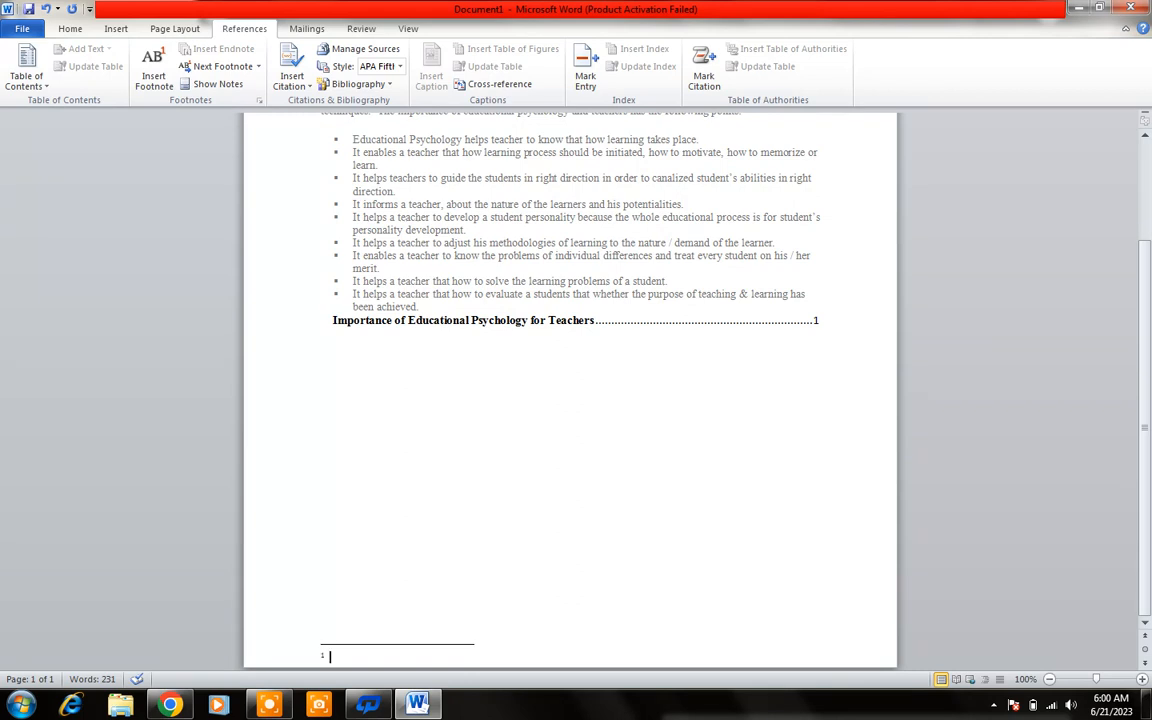
Step: Copy "Importance of Educational Psychology for Teachers" from the contents entry into footnote 1 and return to the last bullet in the body
click(612, 325)
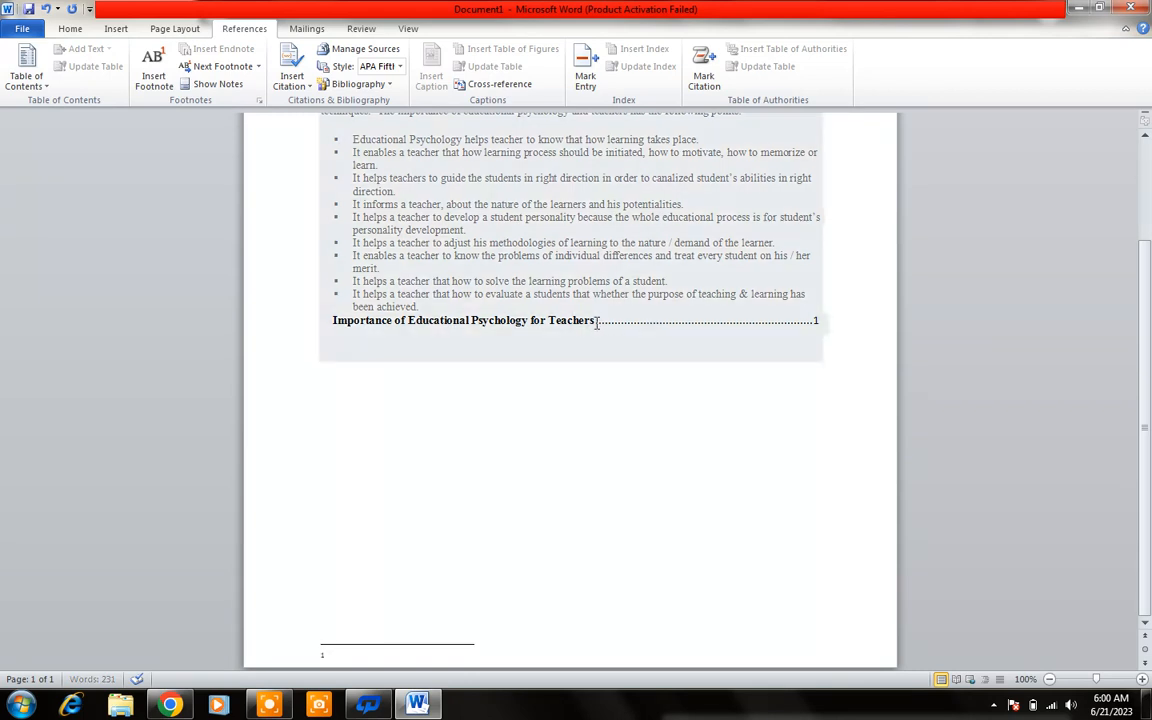
mouse_move(595, 322)
mouse_down()
mouse_move(537, 342)
mouse_move(335, 333)
mouse_move(595, 328)
mouse_up()
key(ctrl+c)
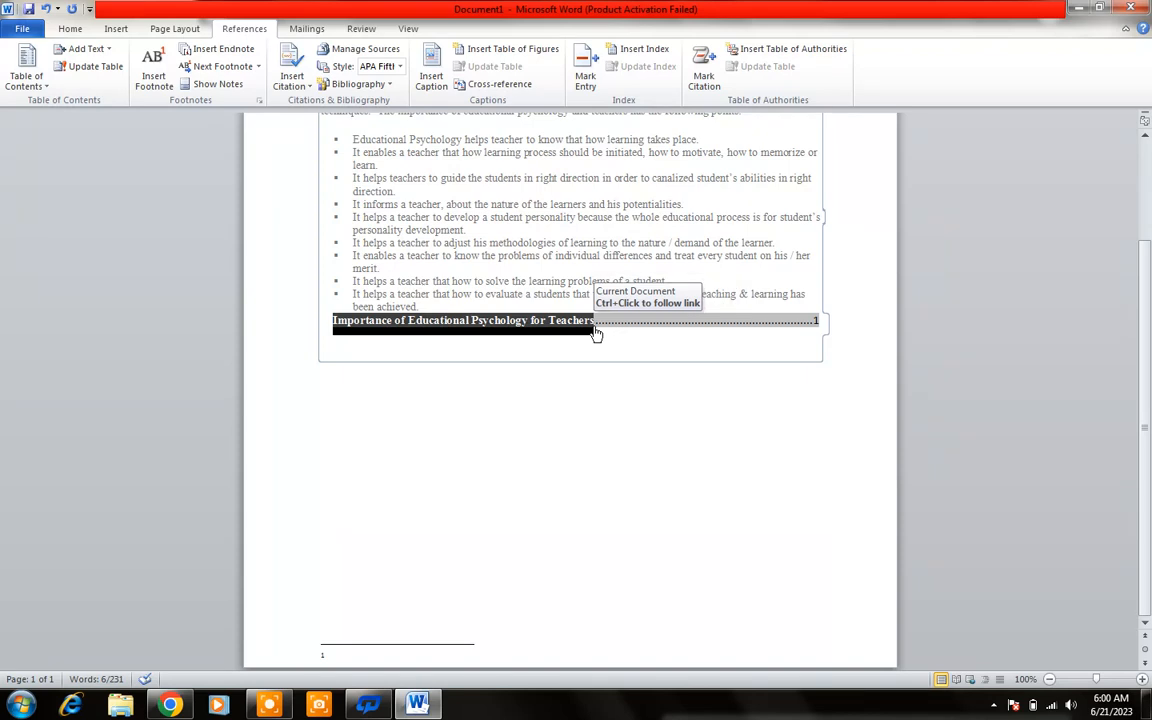
click(393, 658)
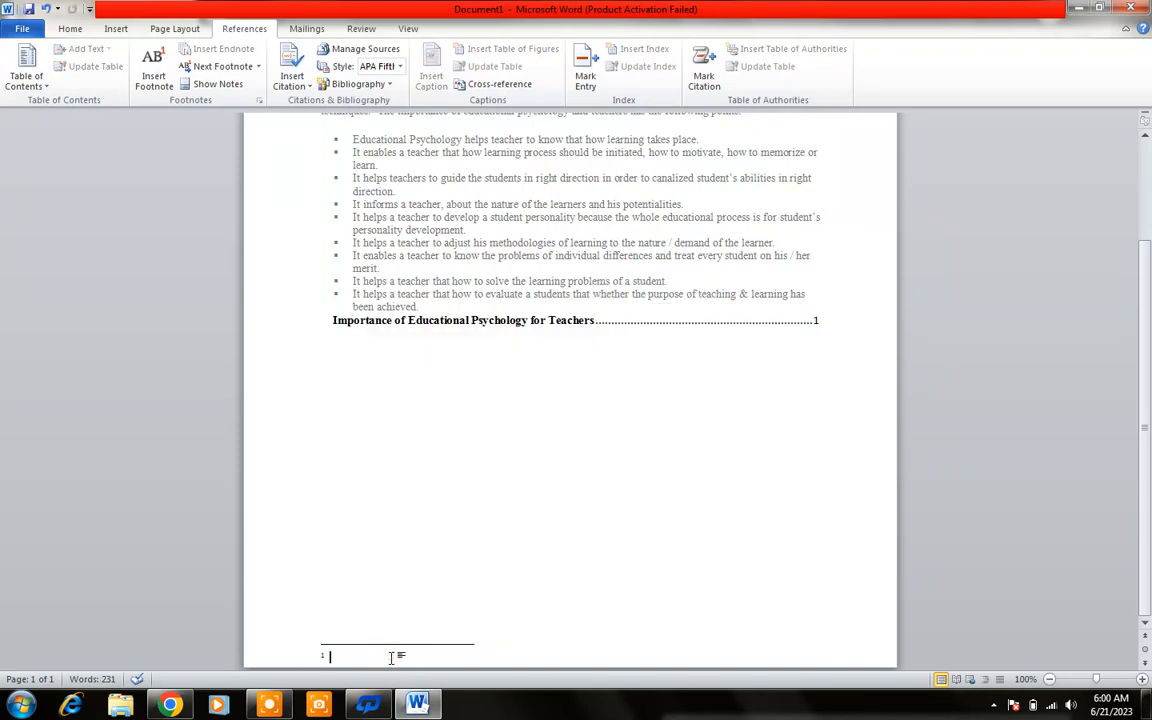
key(ctrl+v)
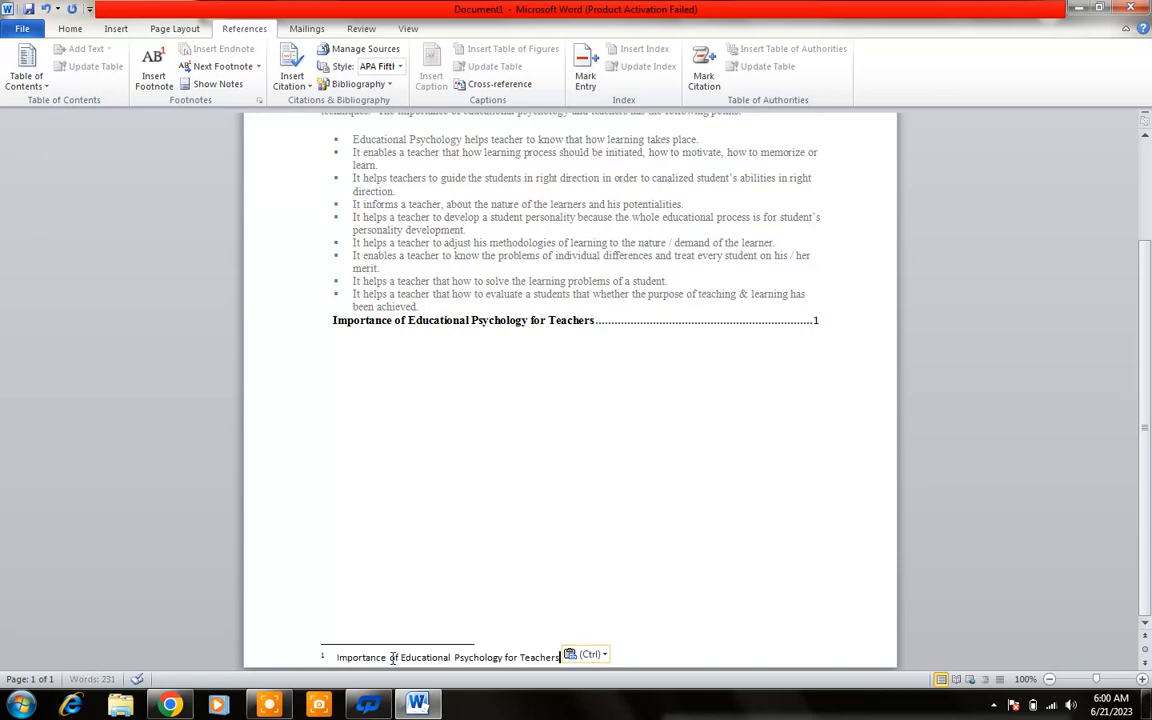
click(665, 600)
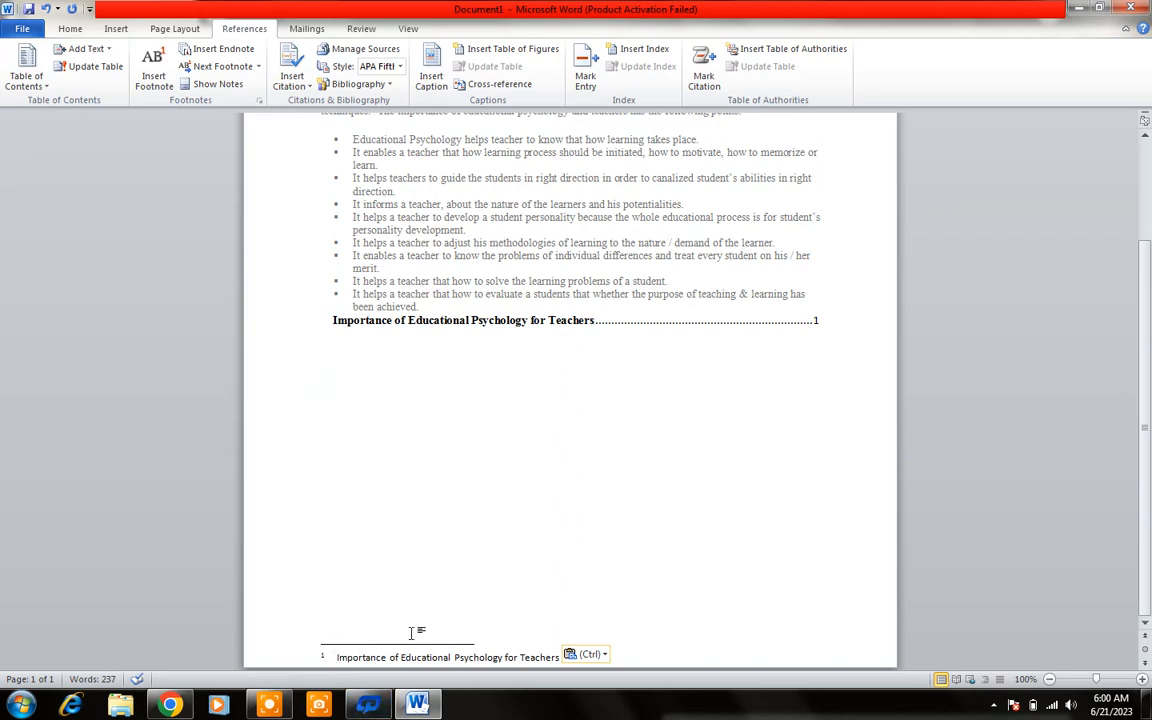
click(576, 294)
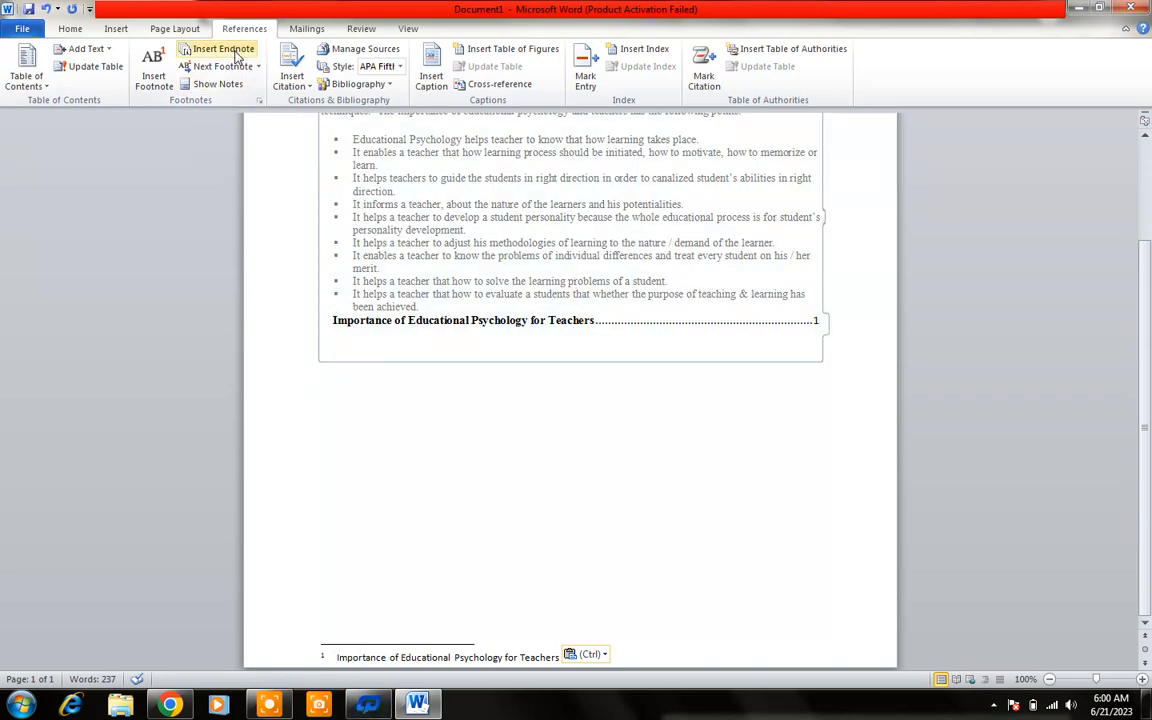
Step: Insert an endnote in the last bullet after "students" and enter "Educational psychology" as its text
click(223, 49)
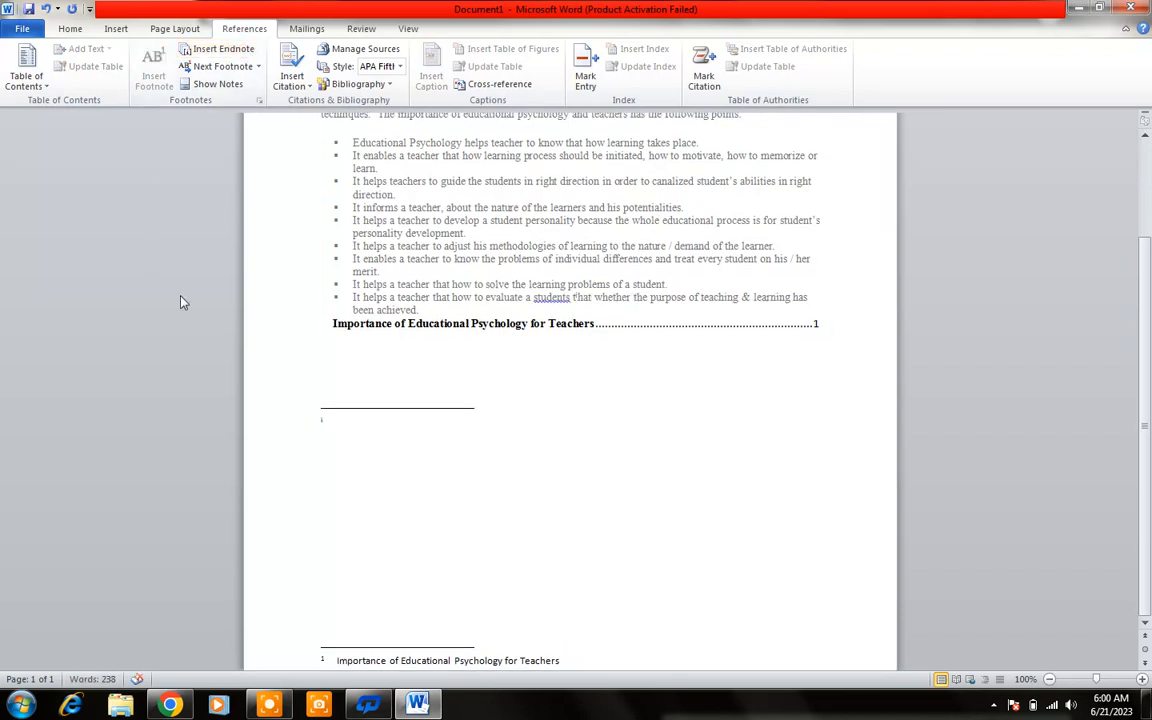
click(334, 342)
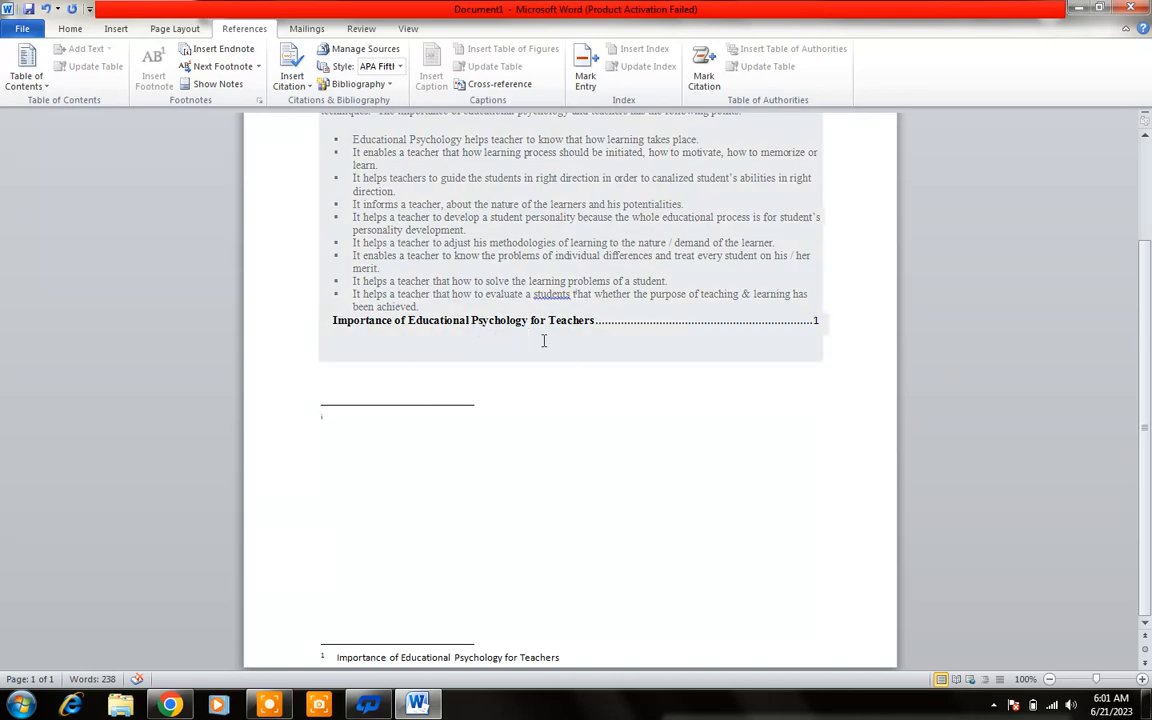
click(336, 428)
text(ed)
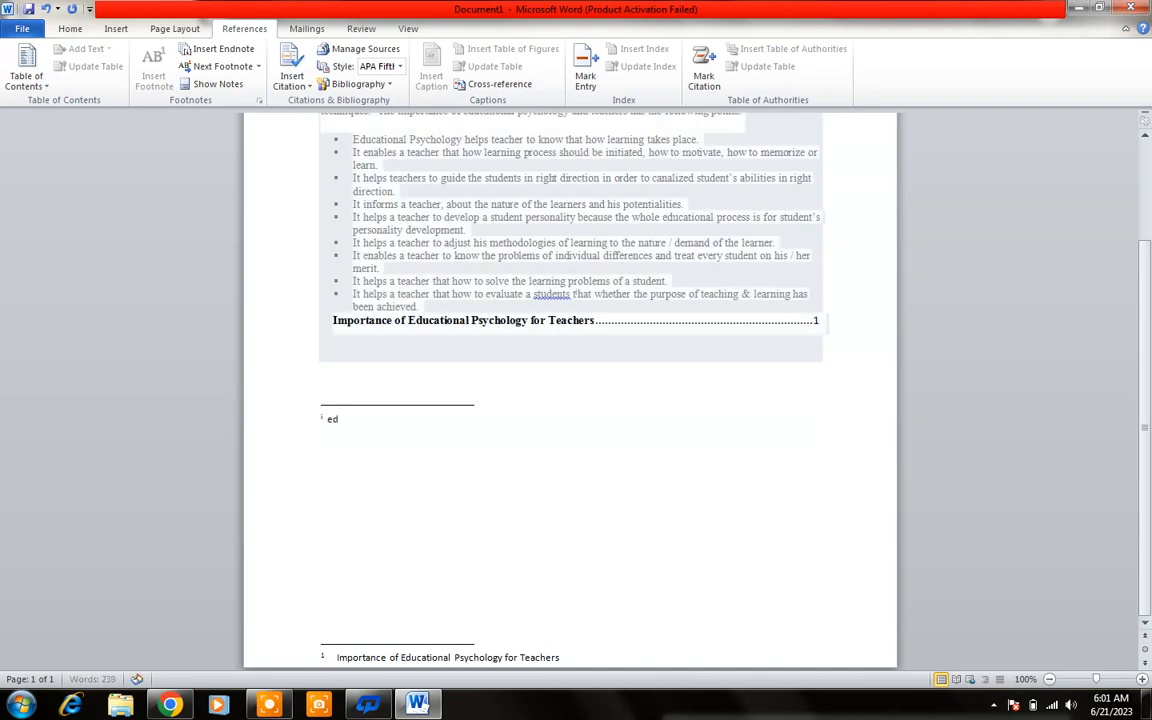
text(ucational psychology)
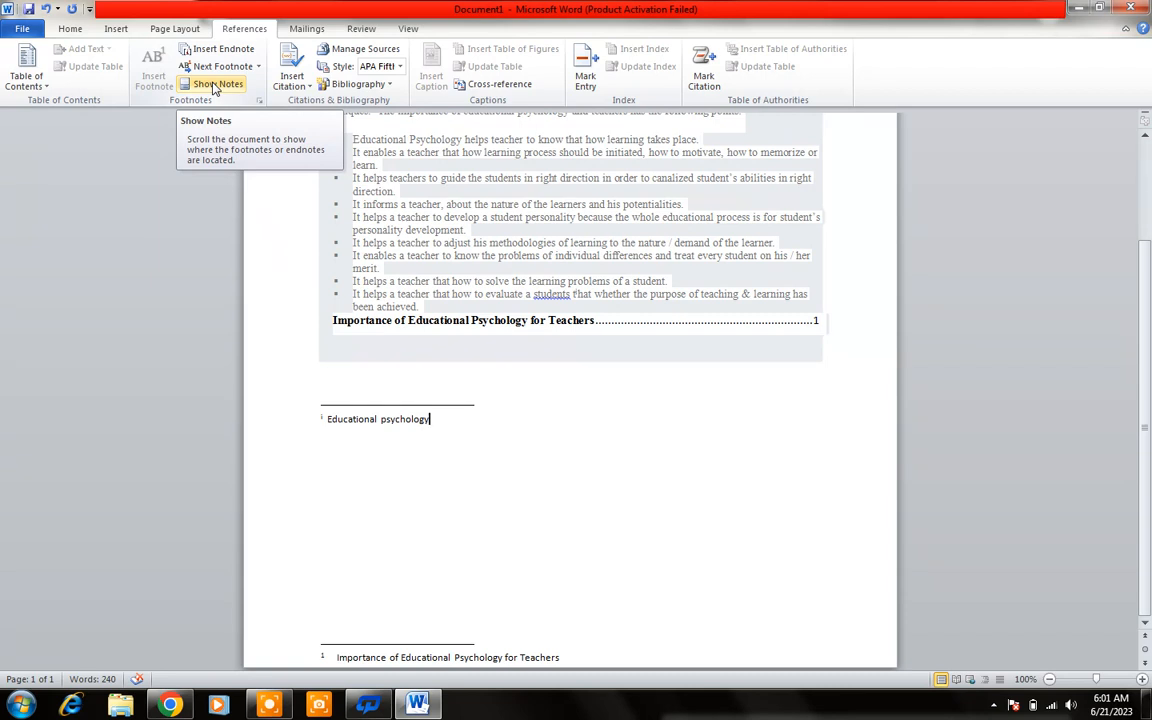
click(391, 205)
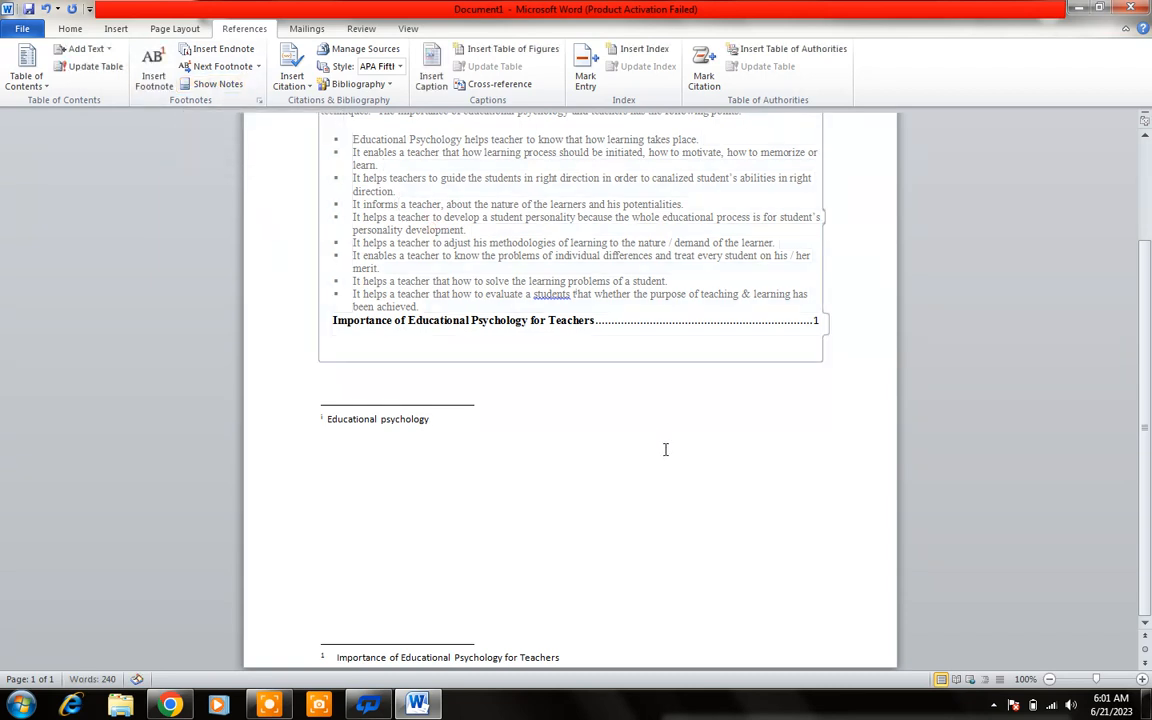
Step: Use Next Footnote to navigate from the endnote area to the note references in the body text
click(725, 520)
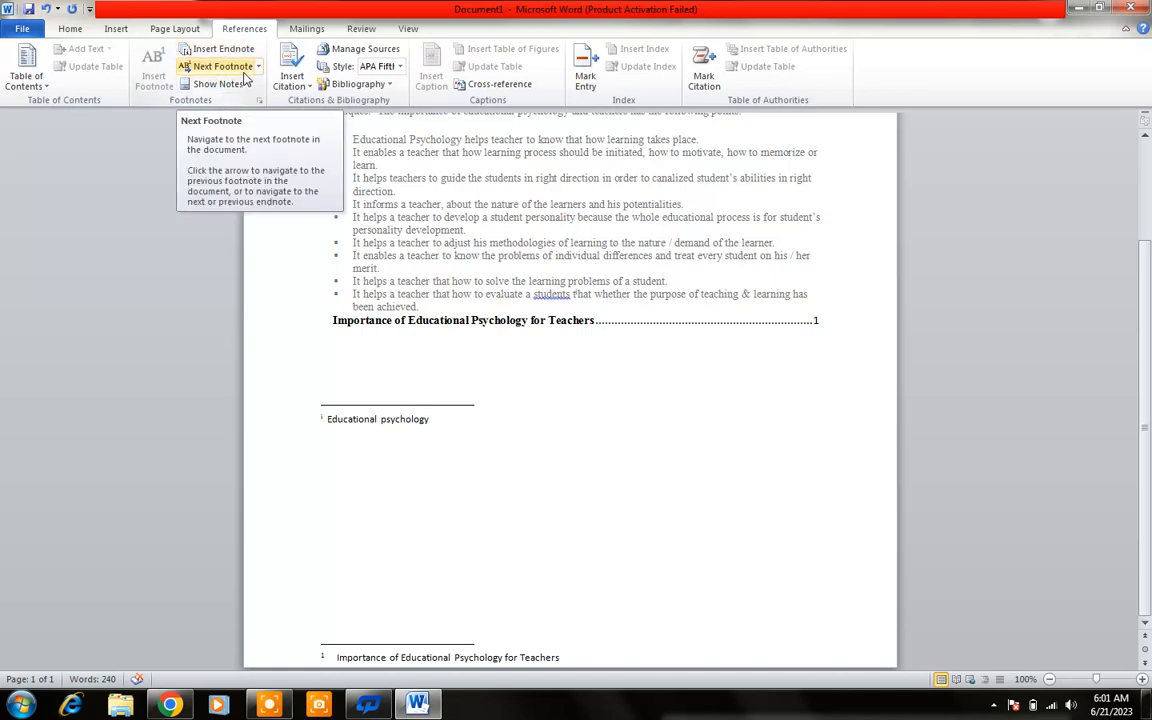
click(243, 69)
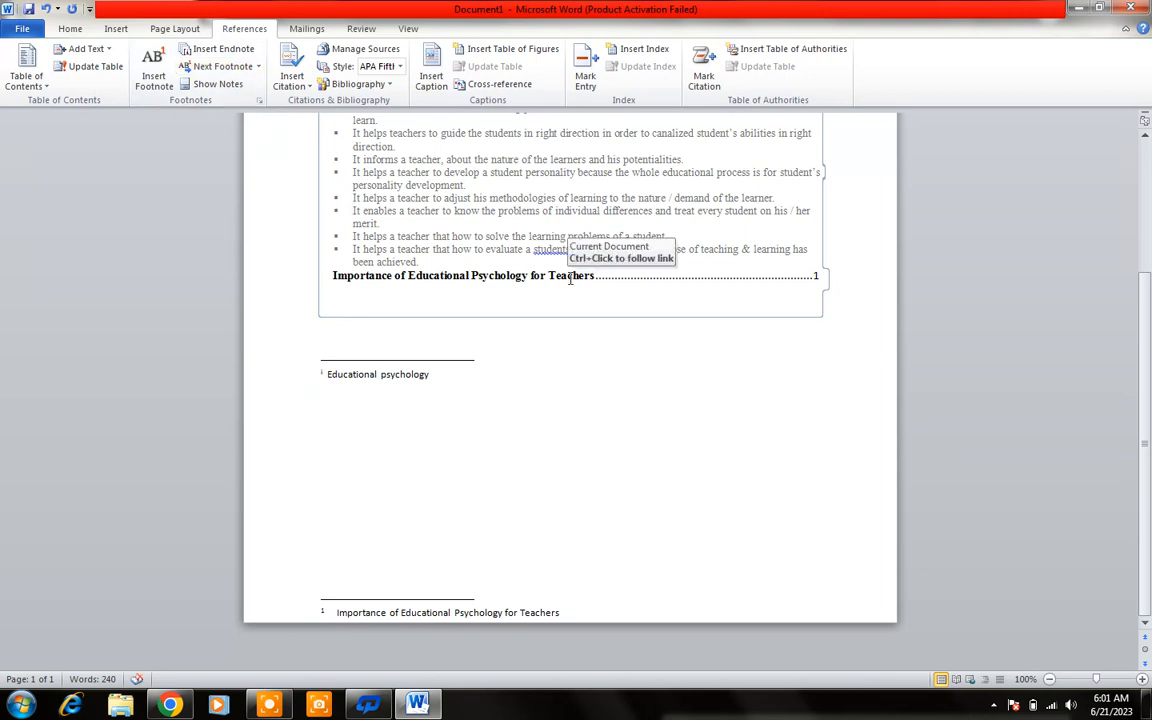
click(445, 406)
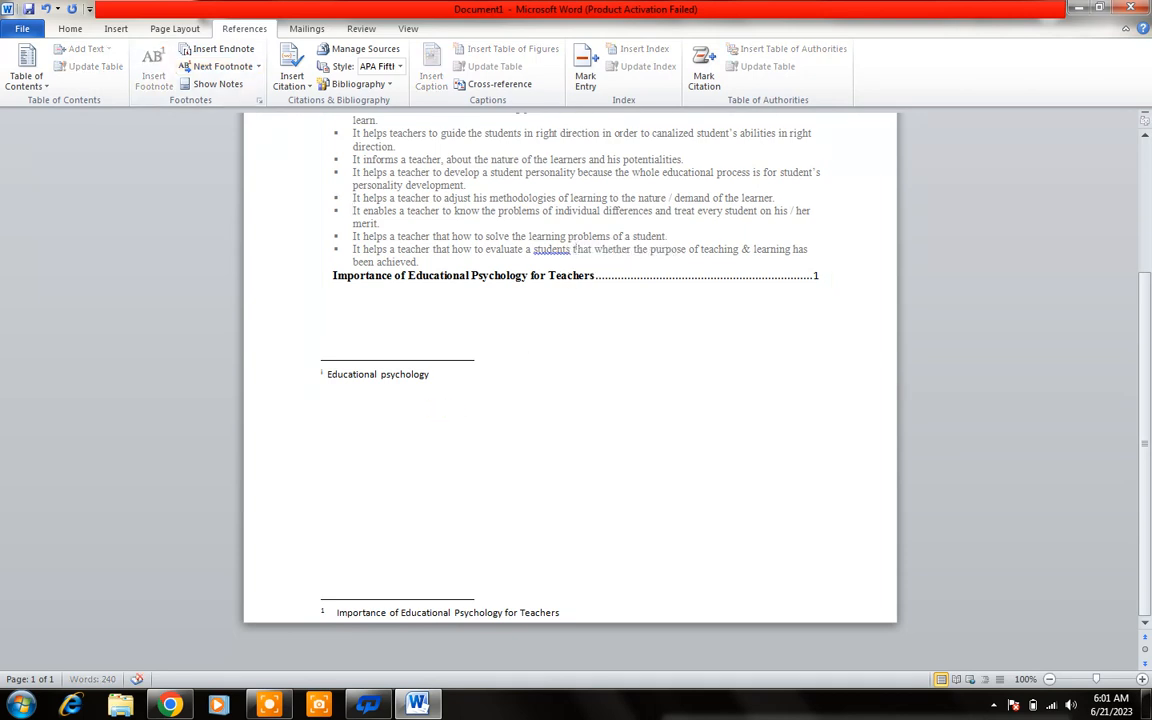
key(Return)
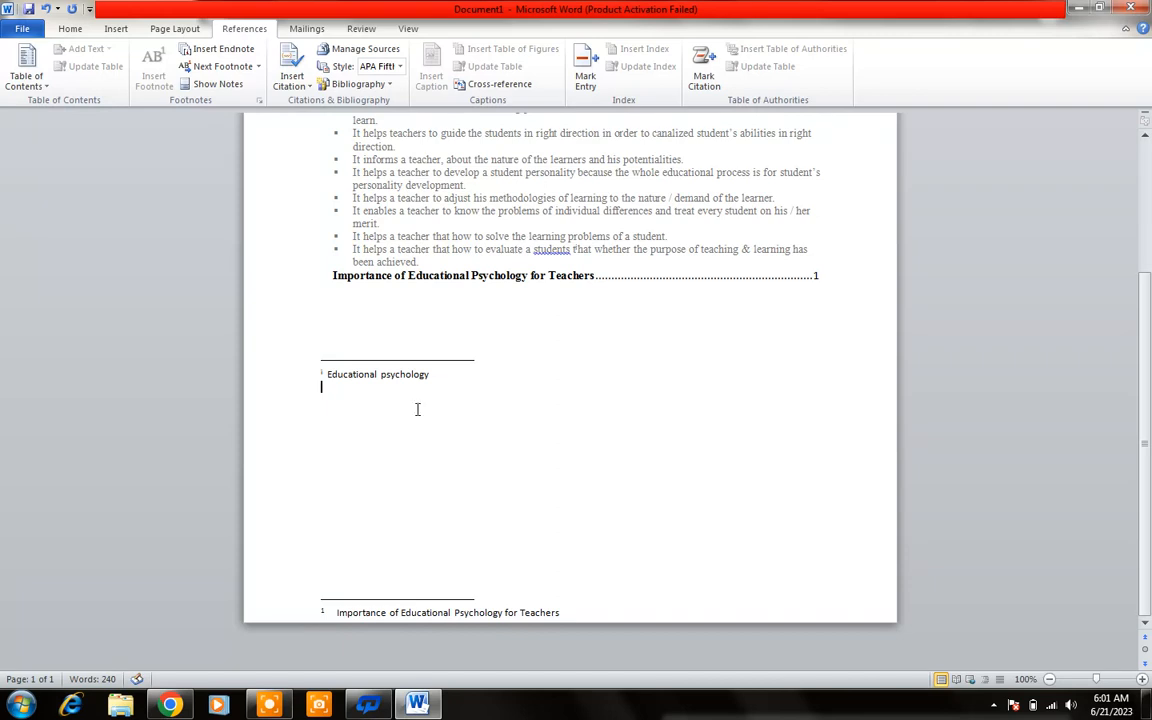
click(257, 66)
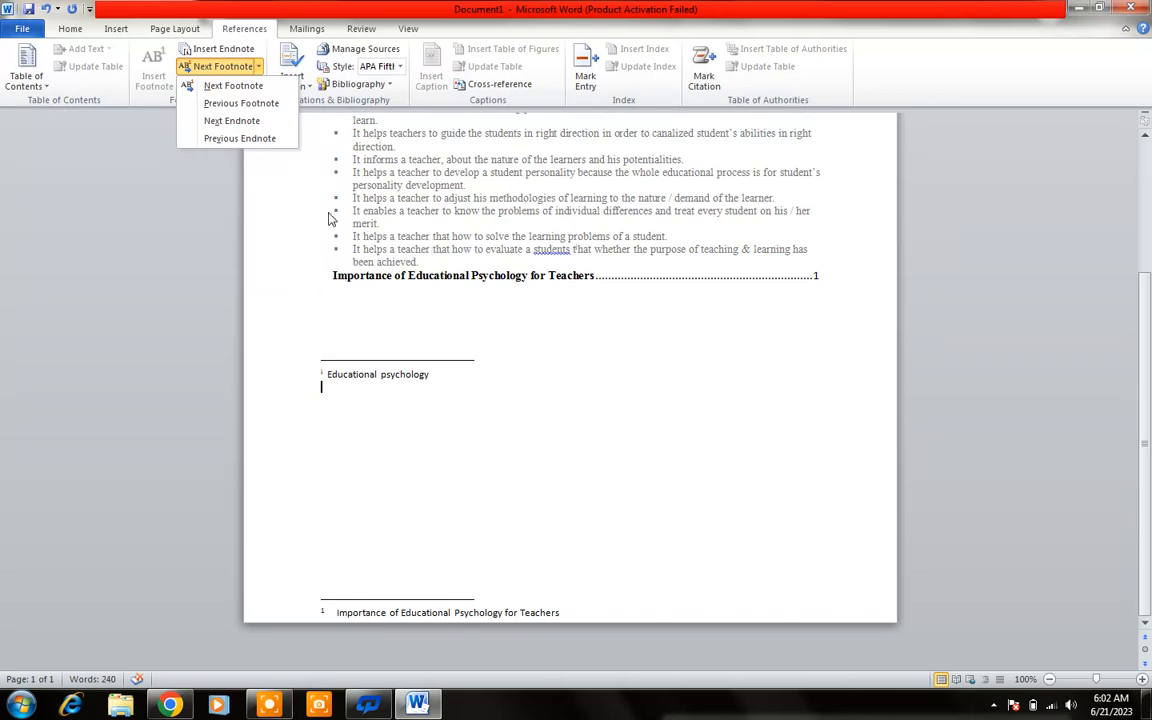
click(238, 88)
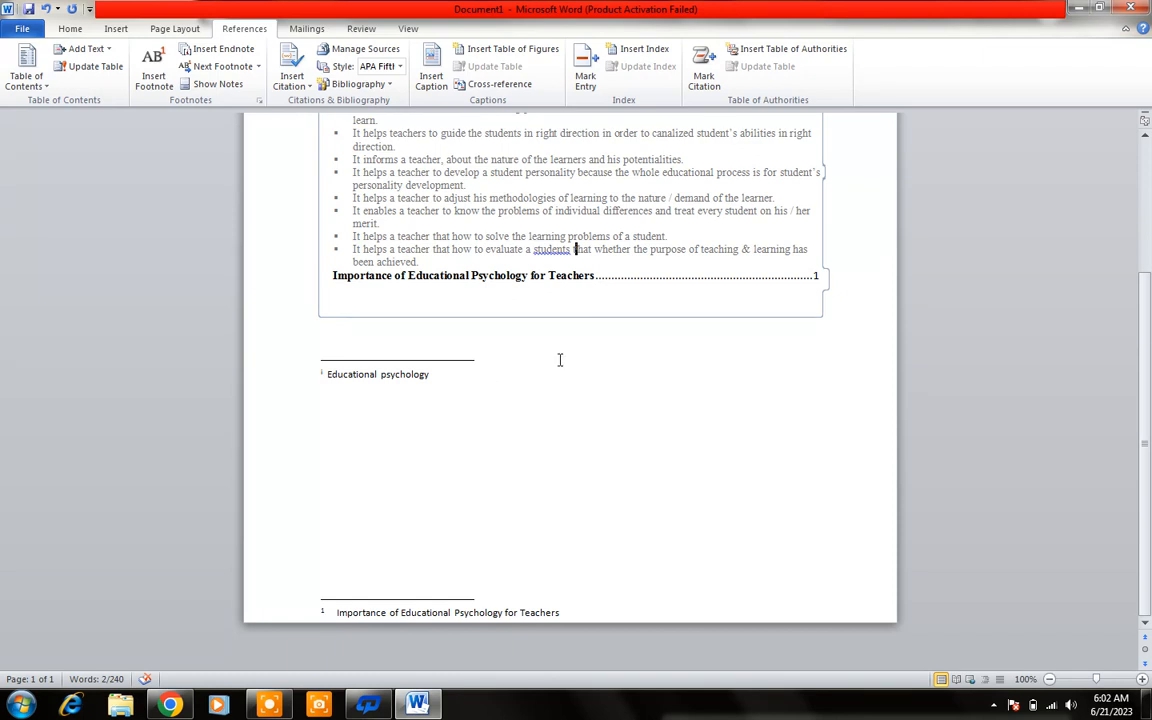
Step: Add the line "This is very helpful for teachers" below the contents entry
click(586, 293)
click(254, 70)
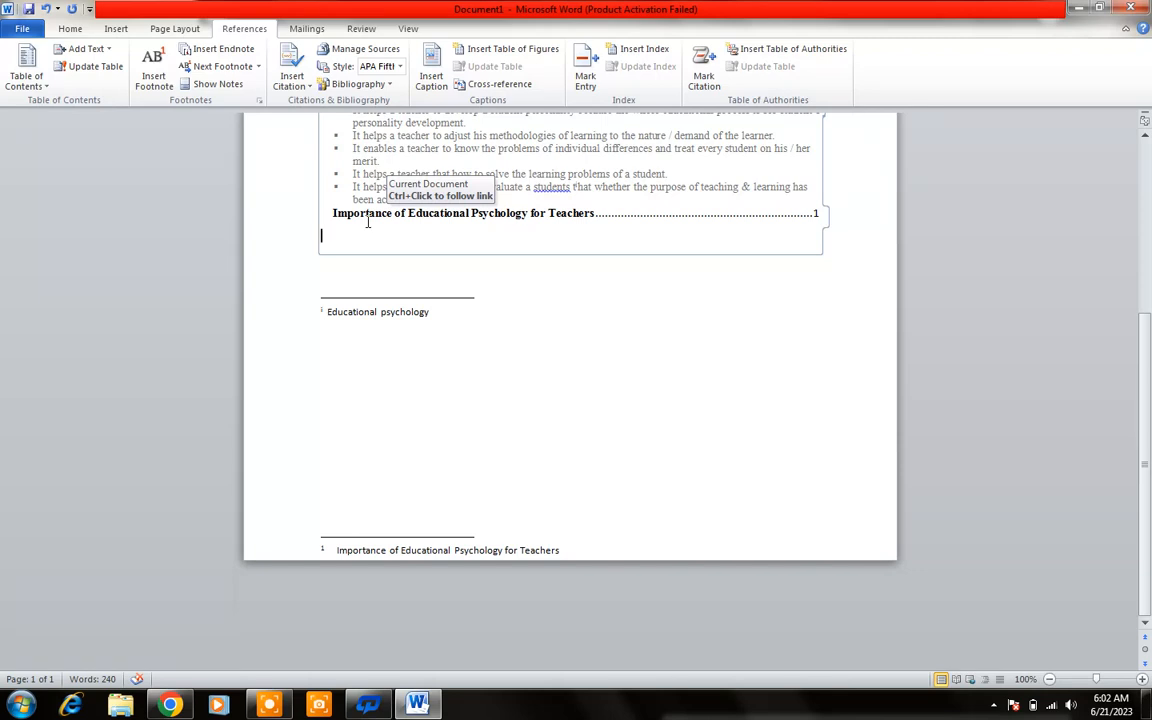
text(This )
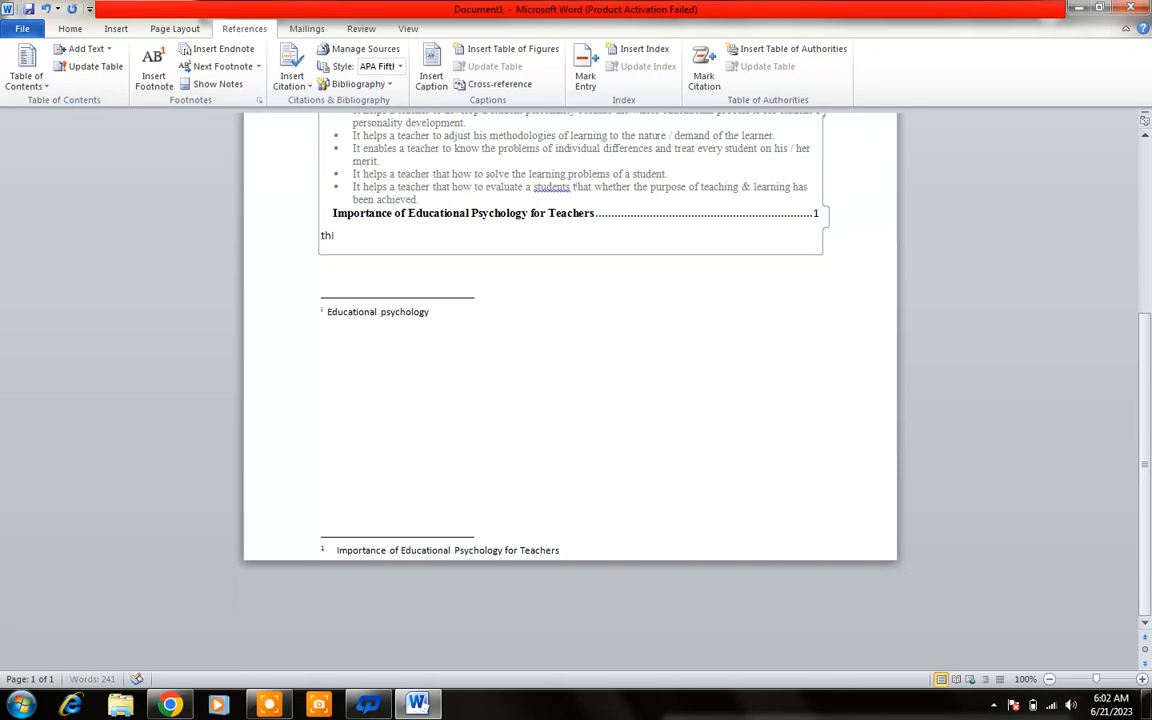
text(is very hepl)
key(BackSpace)
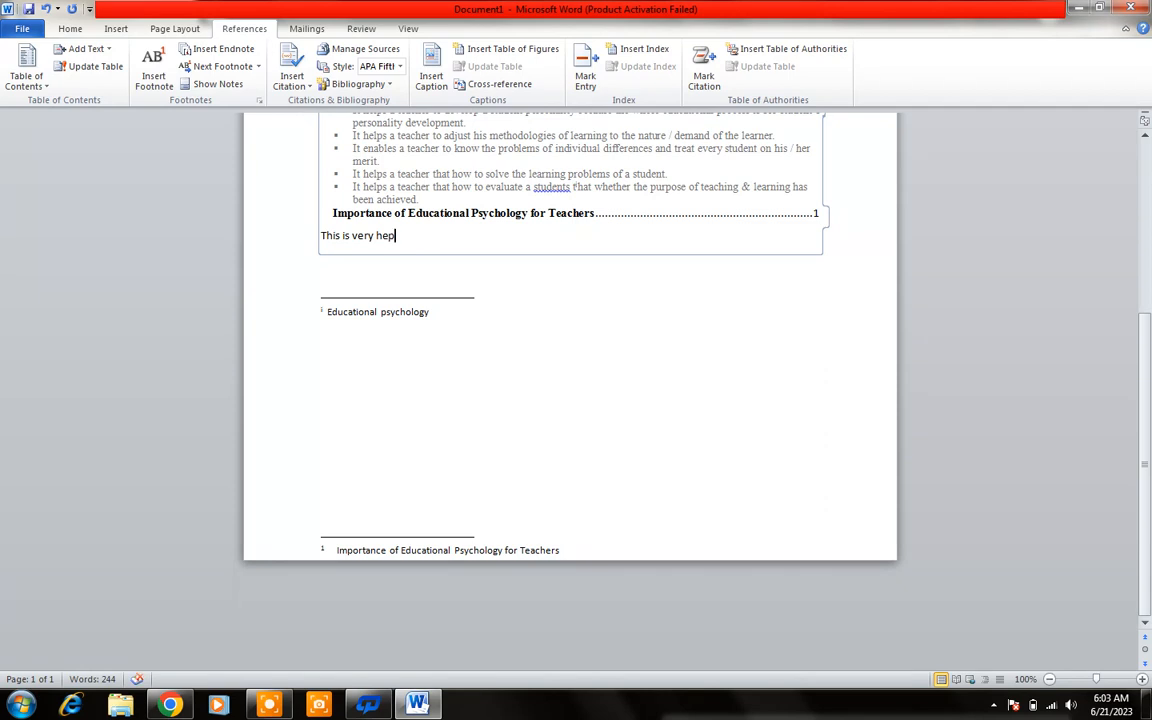
key(BackSpace)
text(lpful for teache)
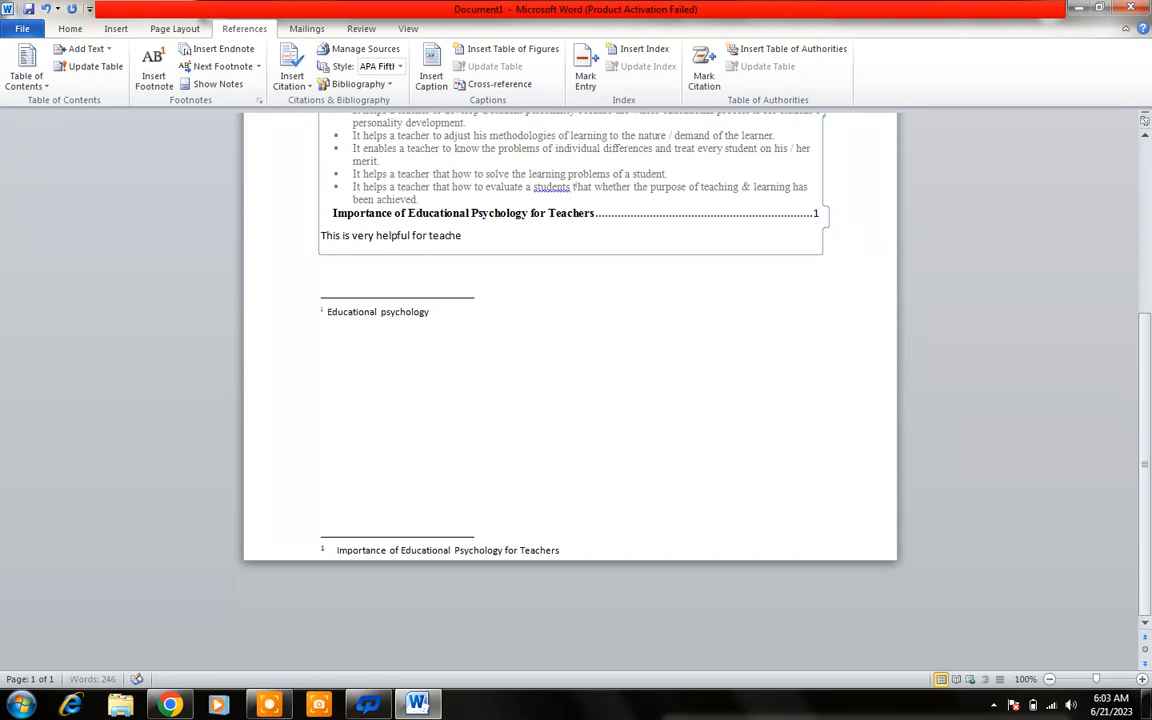
text(r)
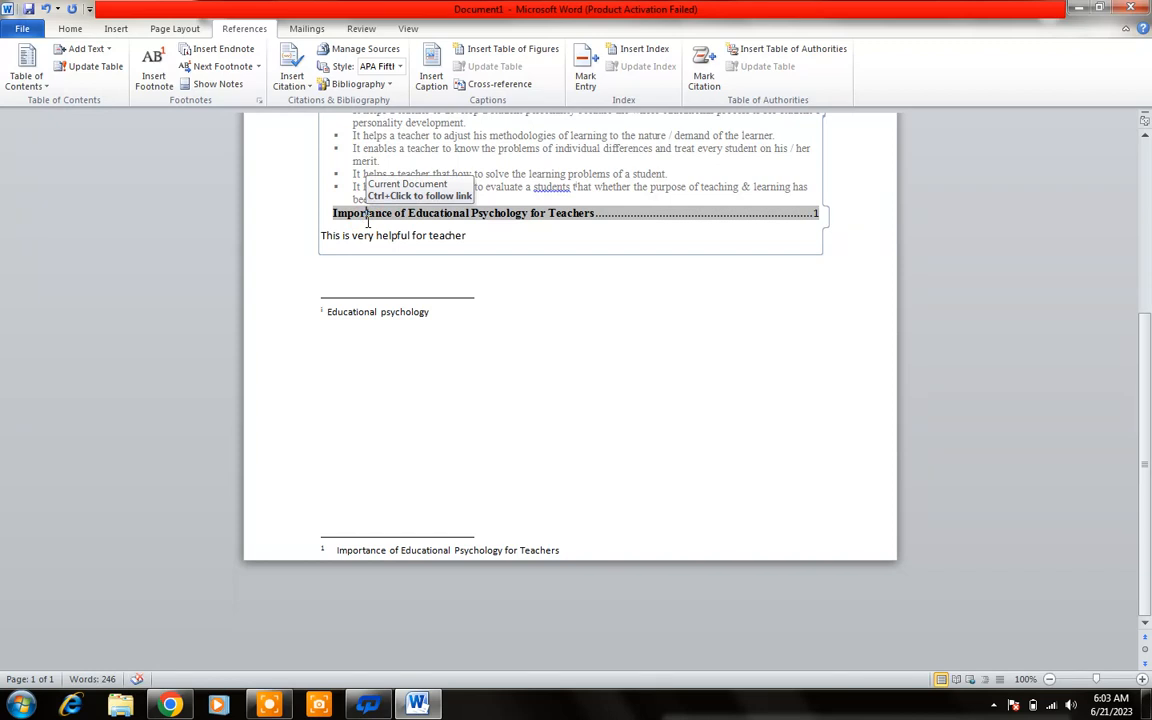
click(493, 234)
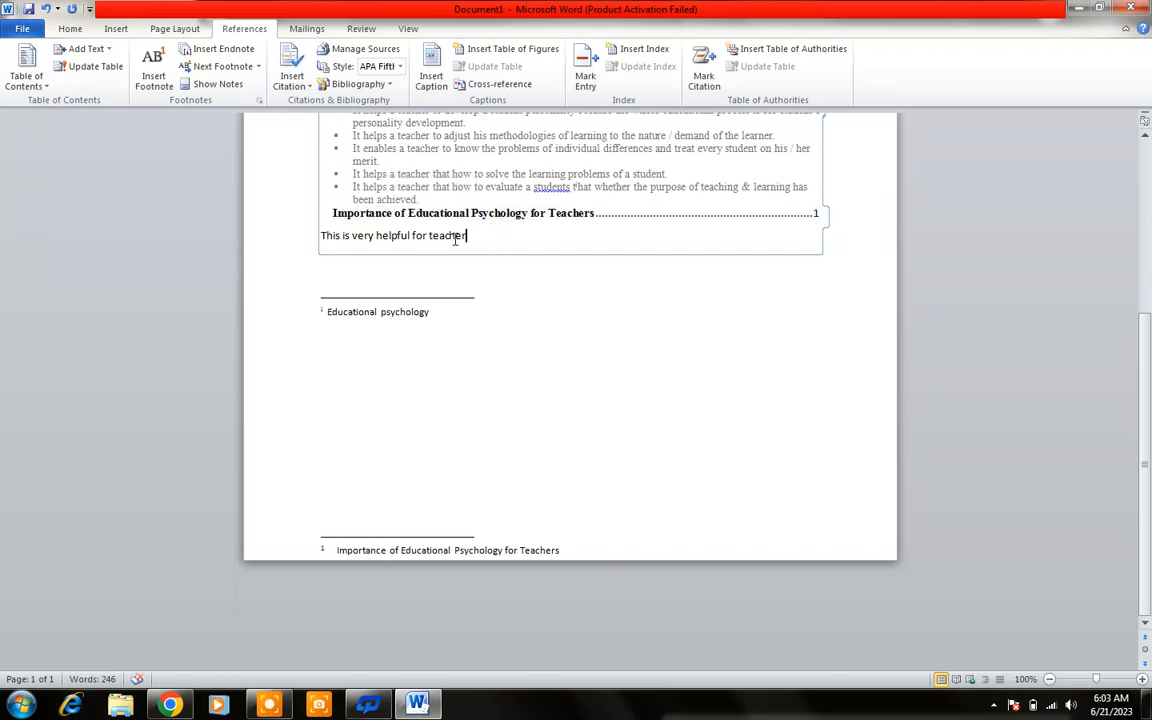
text(s)
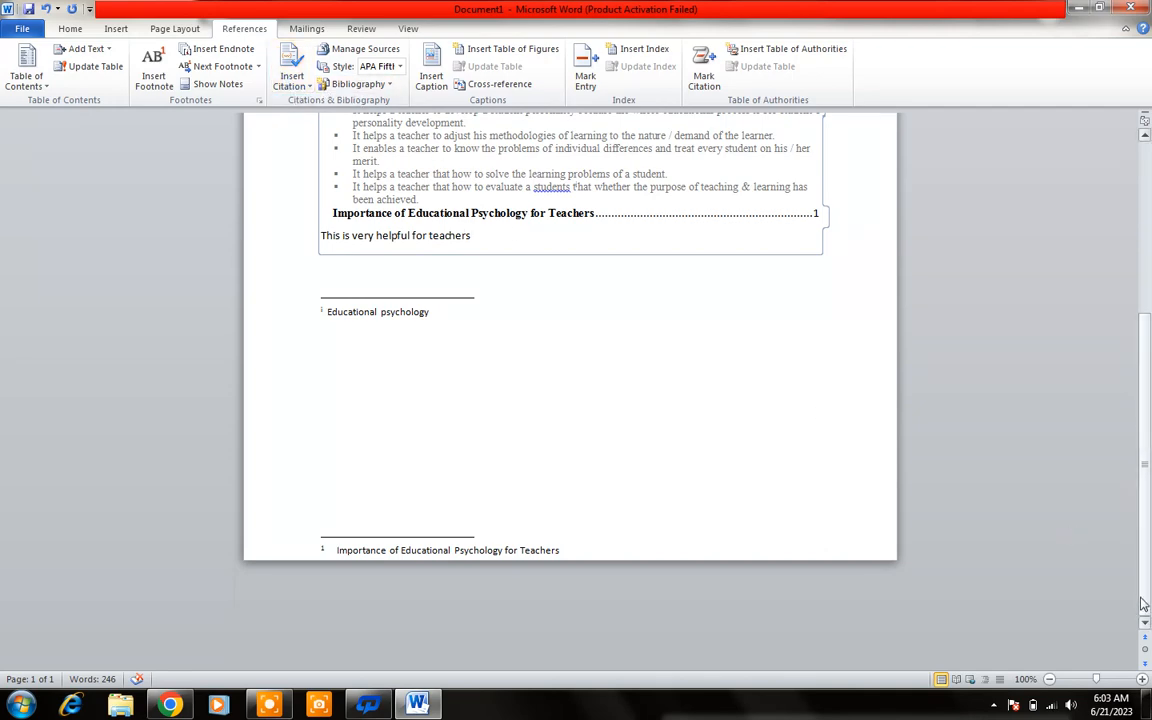
Step: Examine the insertable citation sources and the APA preview of the "Educational Psychology – Importance for Teachers & Education" source in the Source Manager
scroll(731, 252, up, 5)
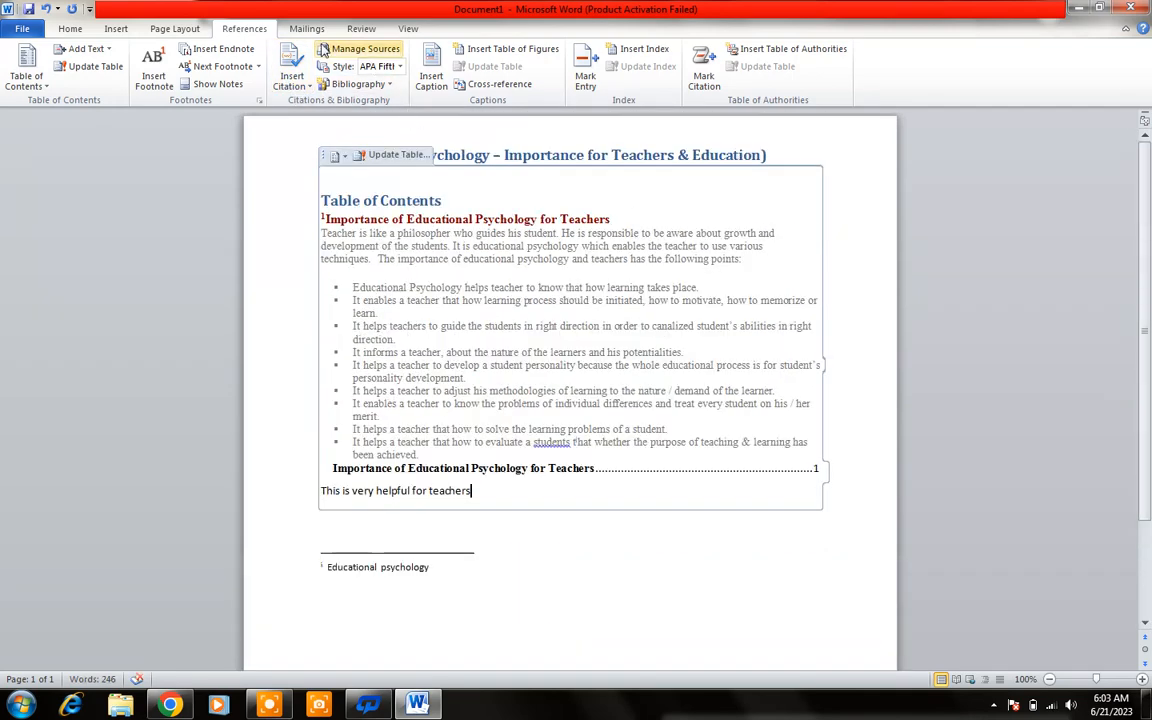
click(291, 77)
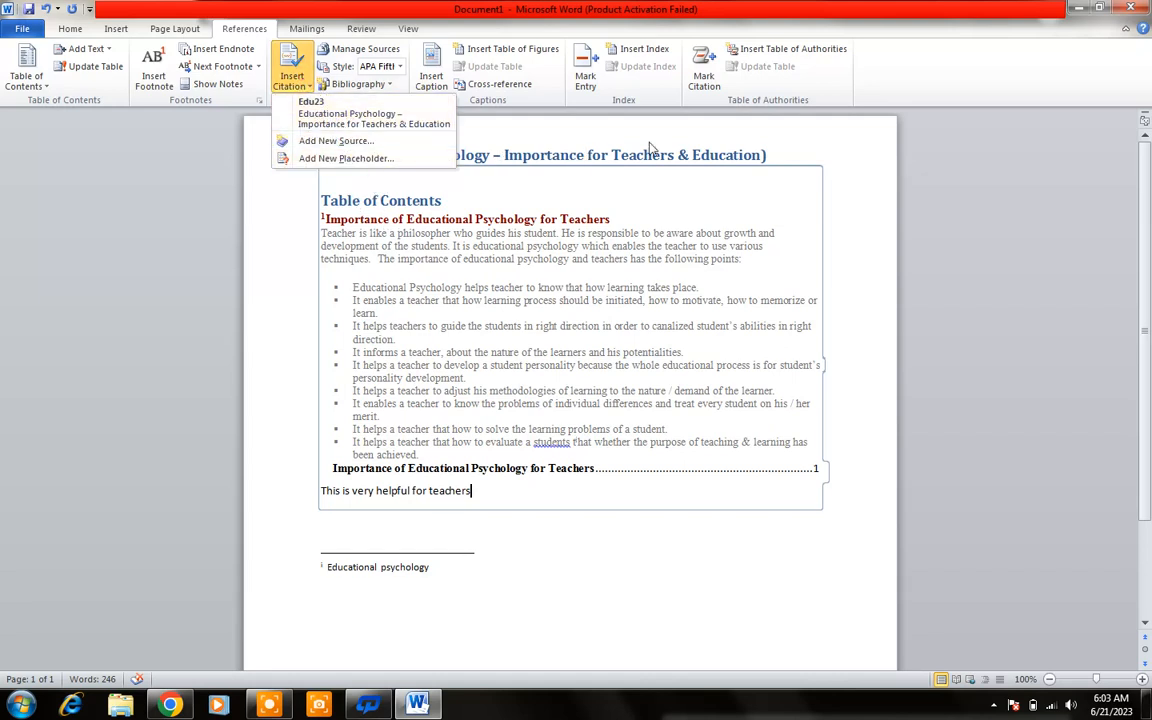
click(770, 142)
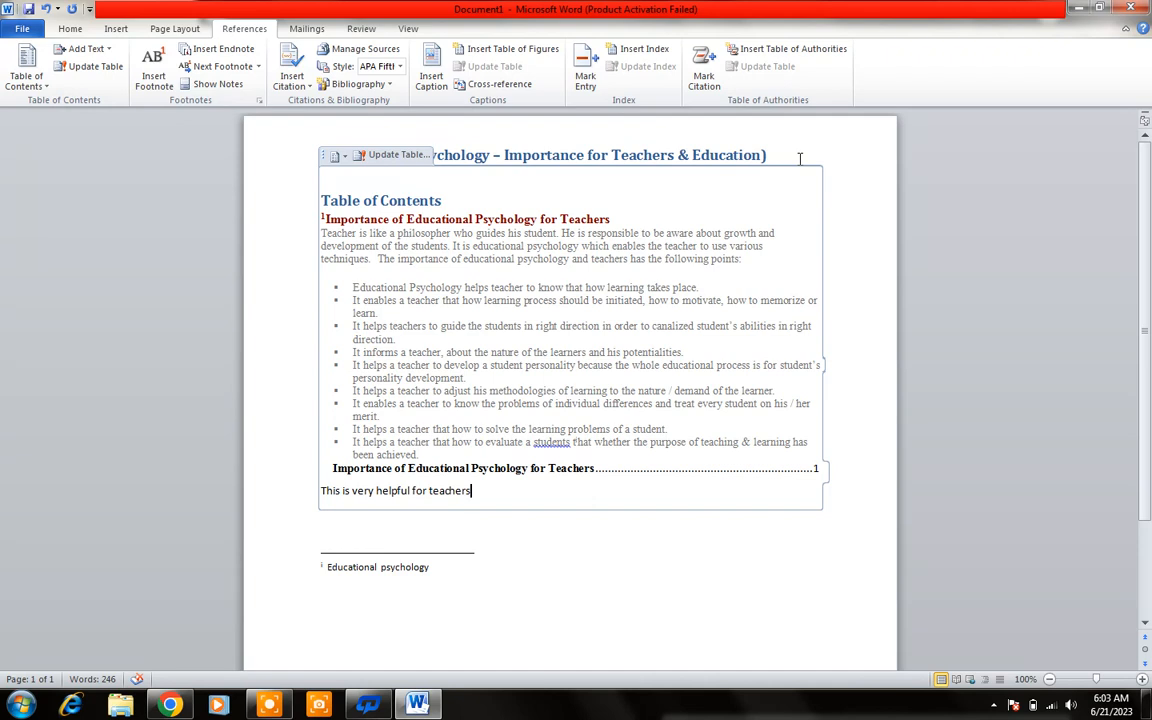
click(363, 59)
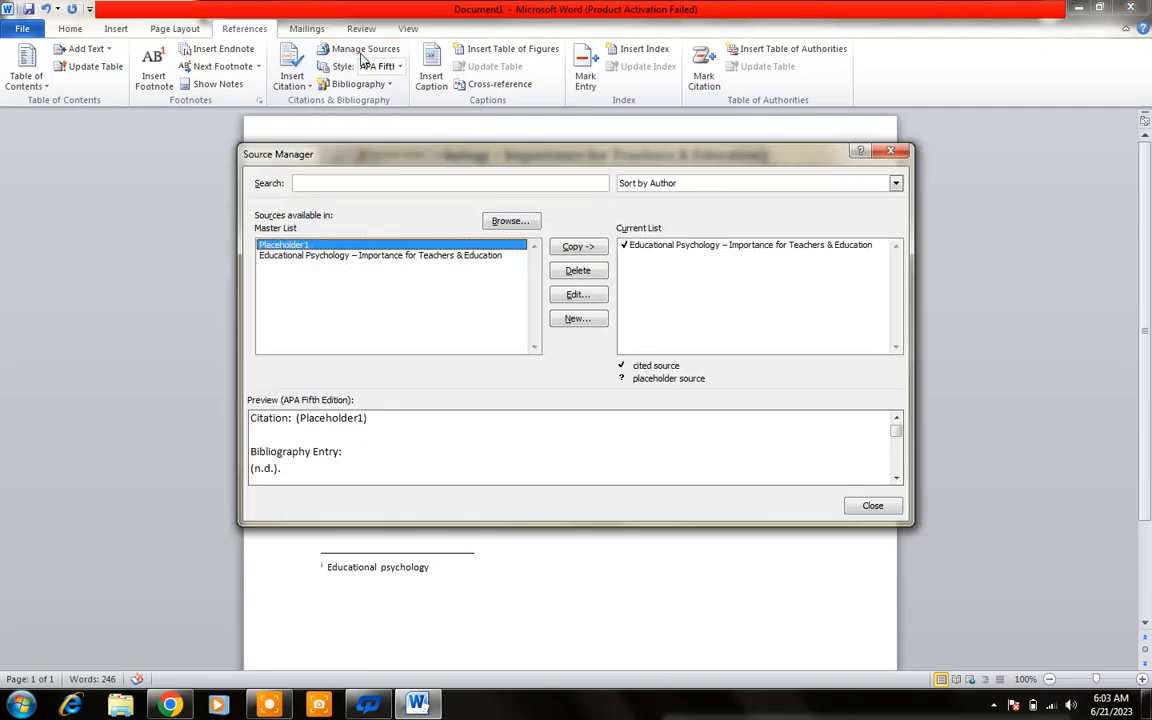
click(334, 256)
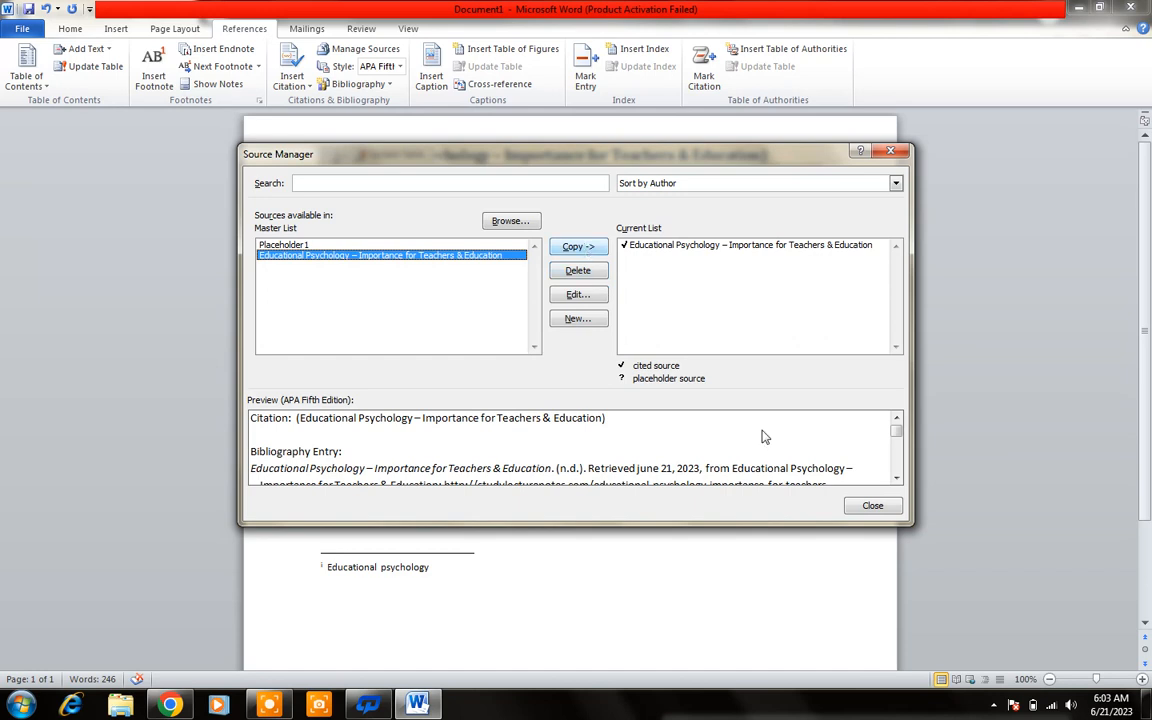
mouse_move(898, 434)
mouse_down()
mouse_move(899, 472)
mouse_move(899, 432)
mouse_up()
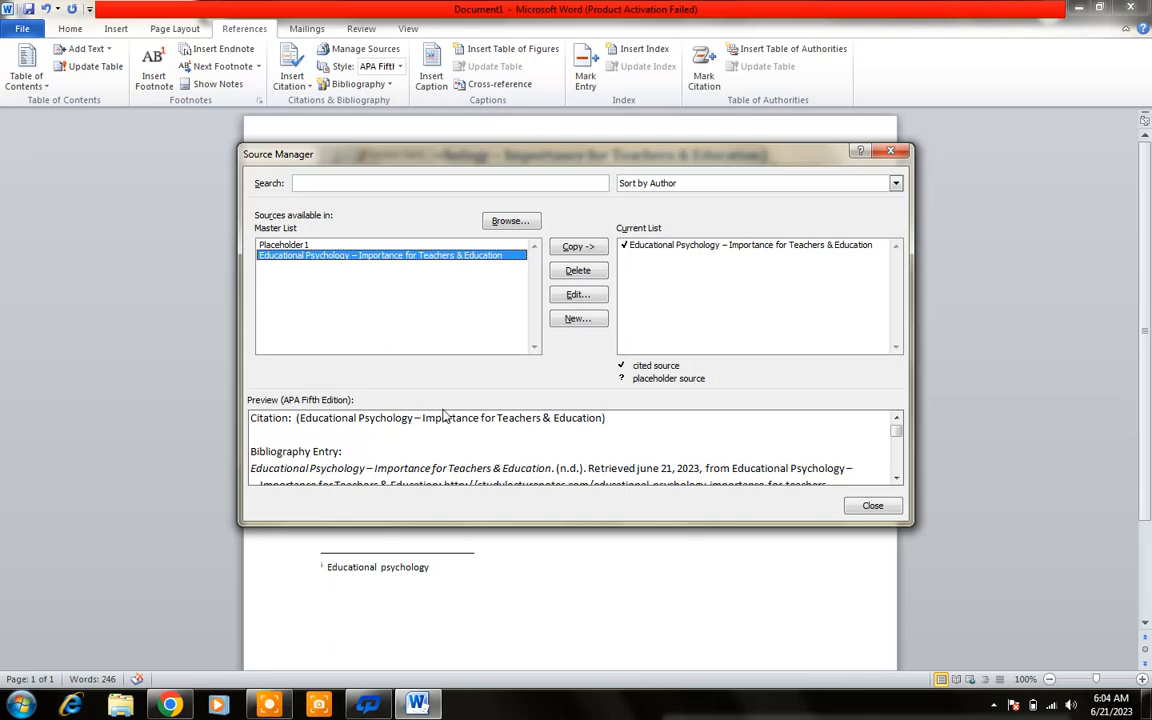
click(897, 432)
drag(897, 432, 897, 454)
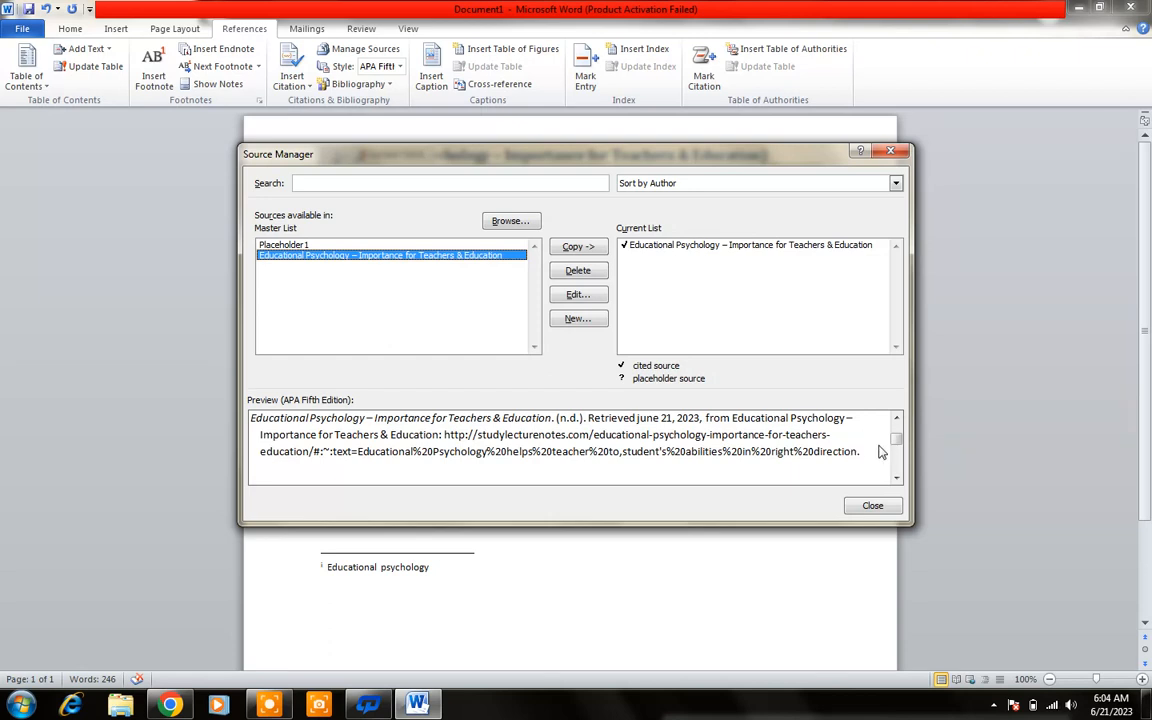
drag(897, 445, 897, 440)
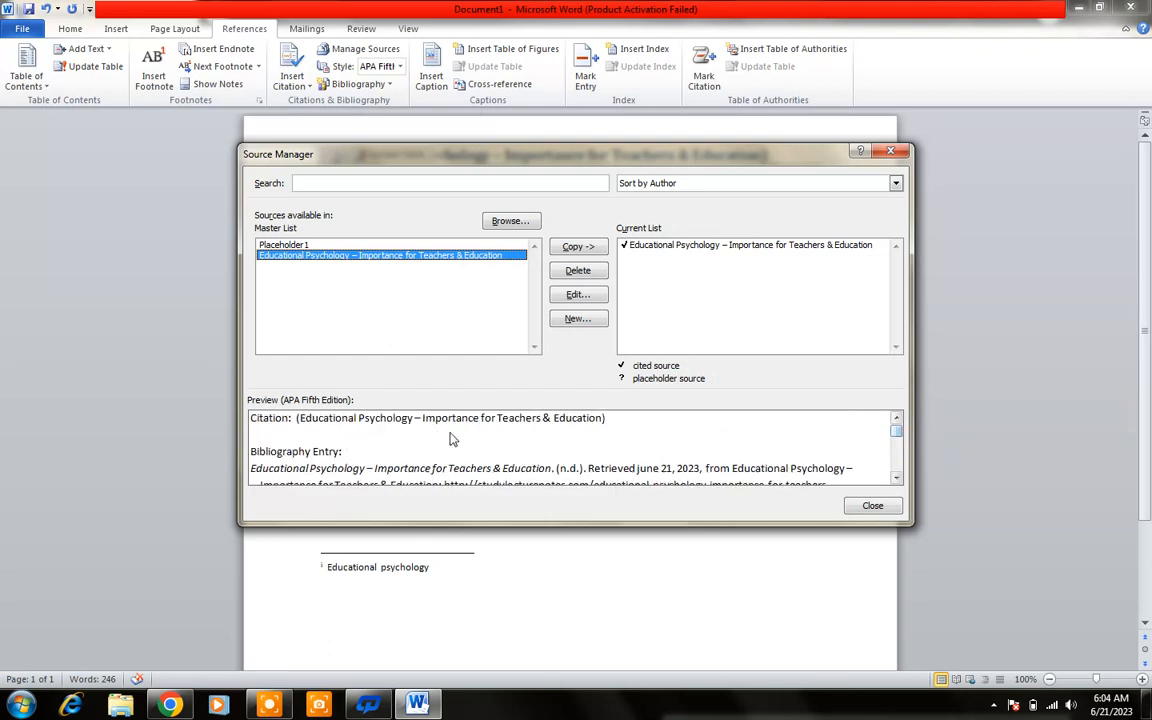
click(251, 439)
click(251, 450)
Step: Copy the selected source from the master list to the current list, overwriting the existing one, and close the Source Manager
click(577, 247)
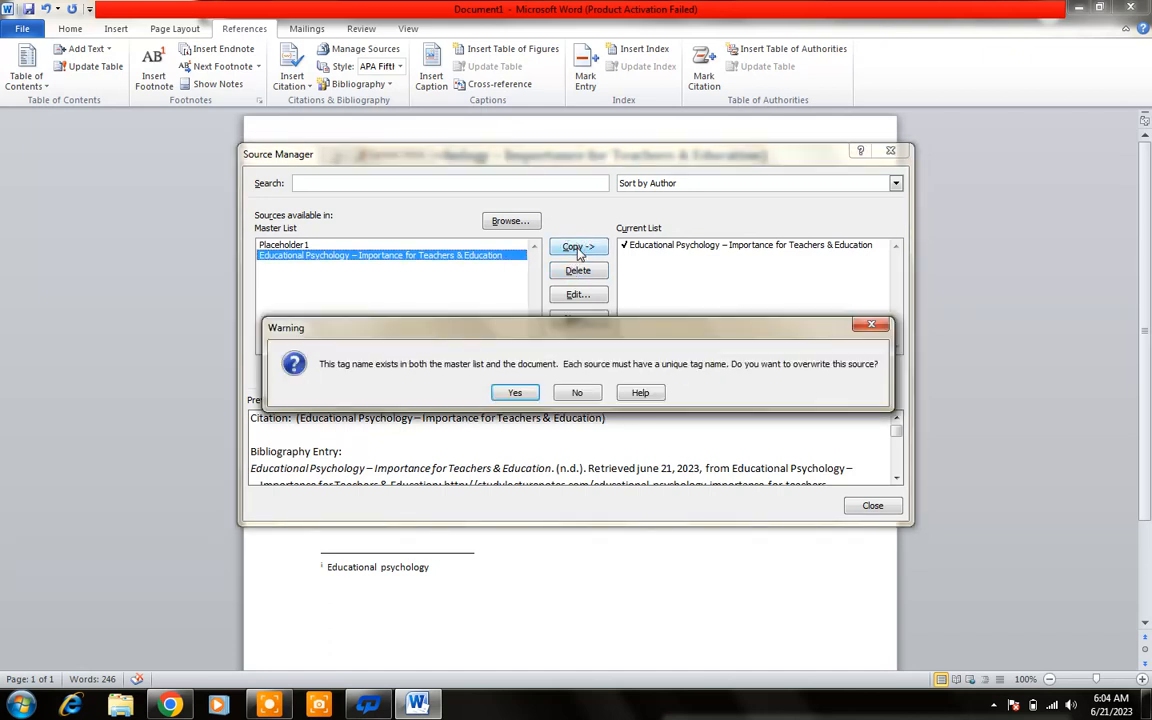
click(512, 393)
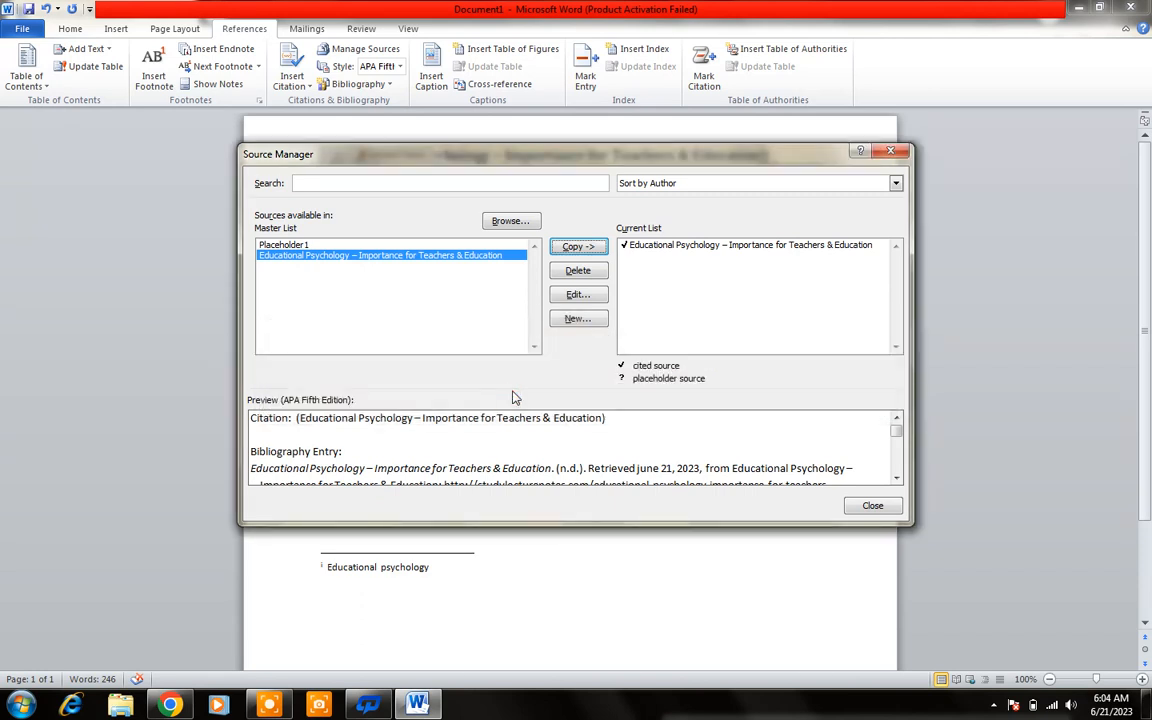
click(896, 184)
click(896, 184)
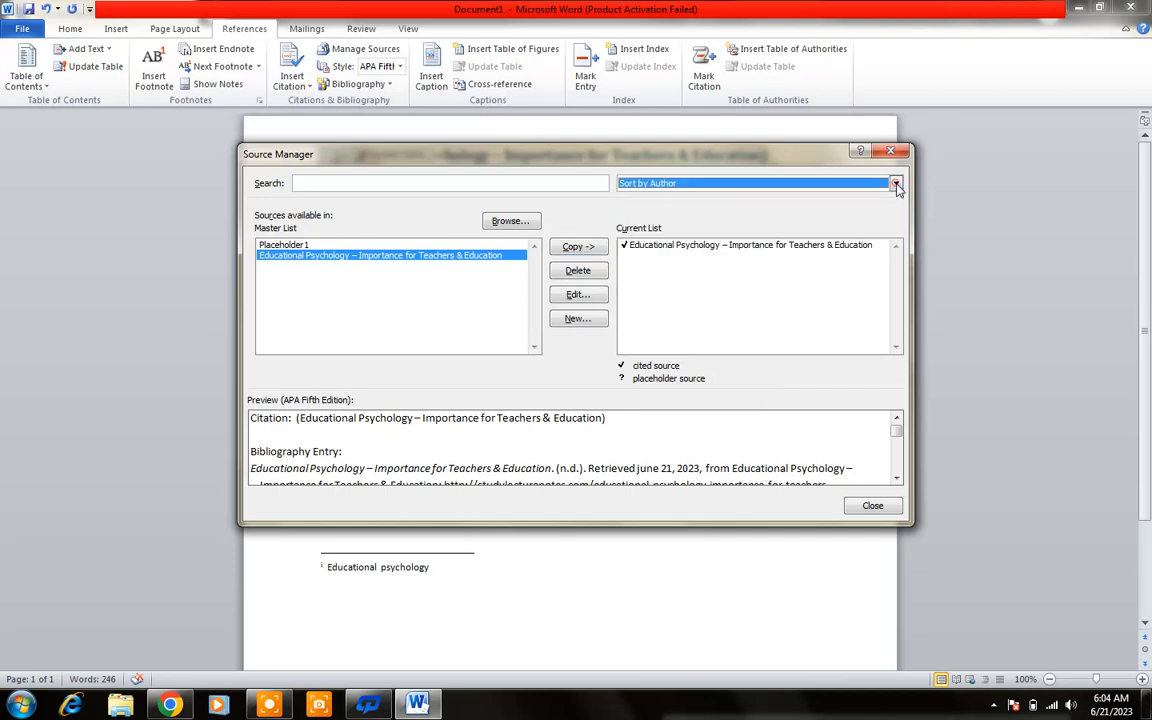
click(890, 151)
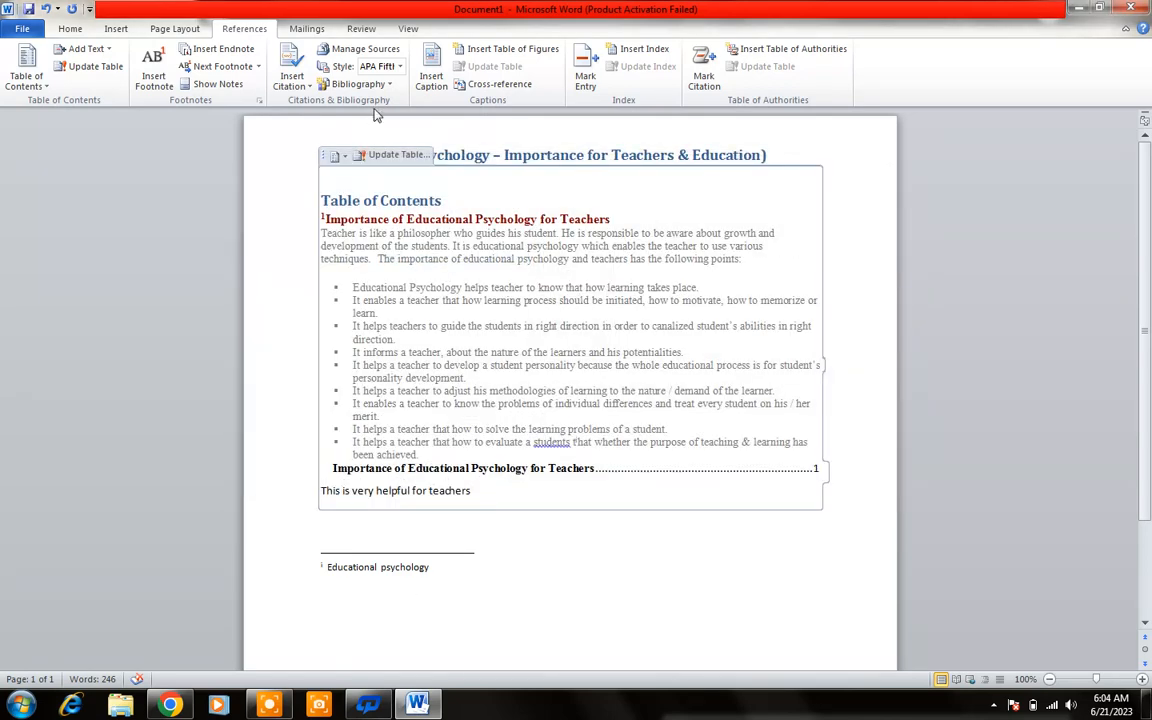
Step: Review the available citation styles and return to the end of the footnote 1 text
click(399, 66)
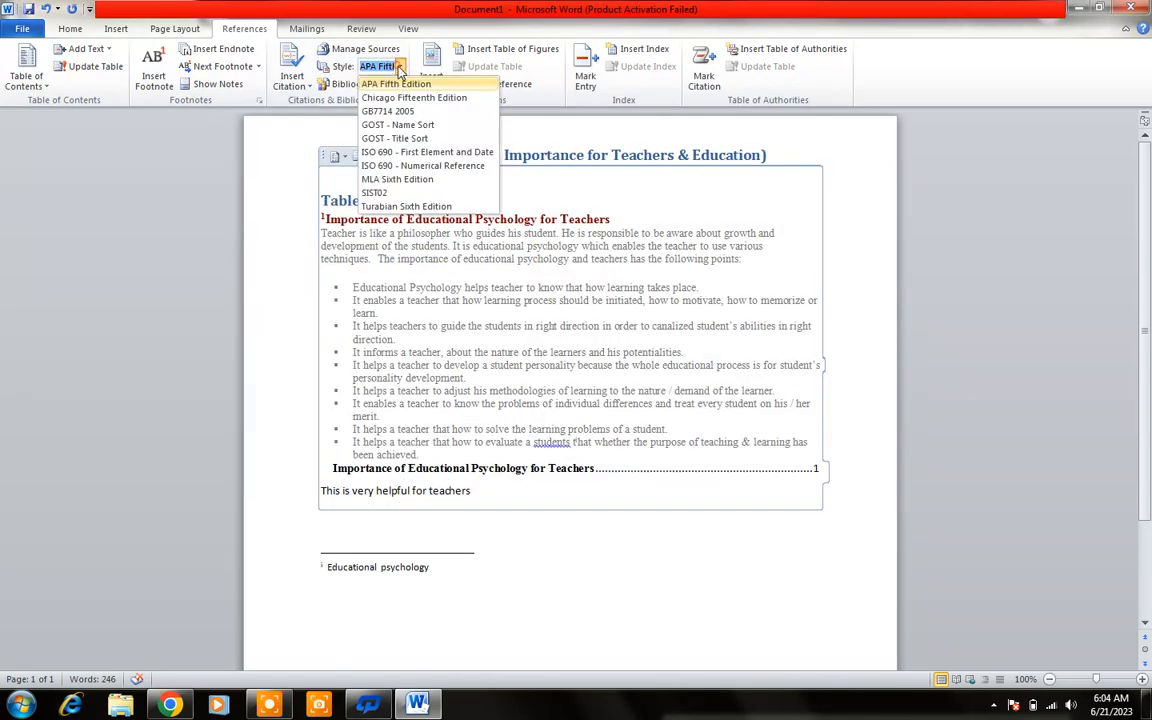
click(399, 66)
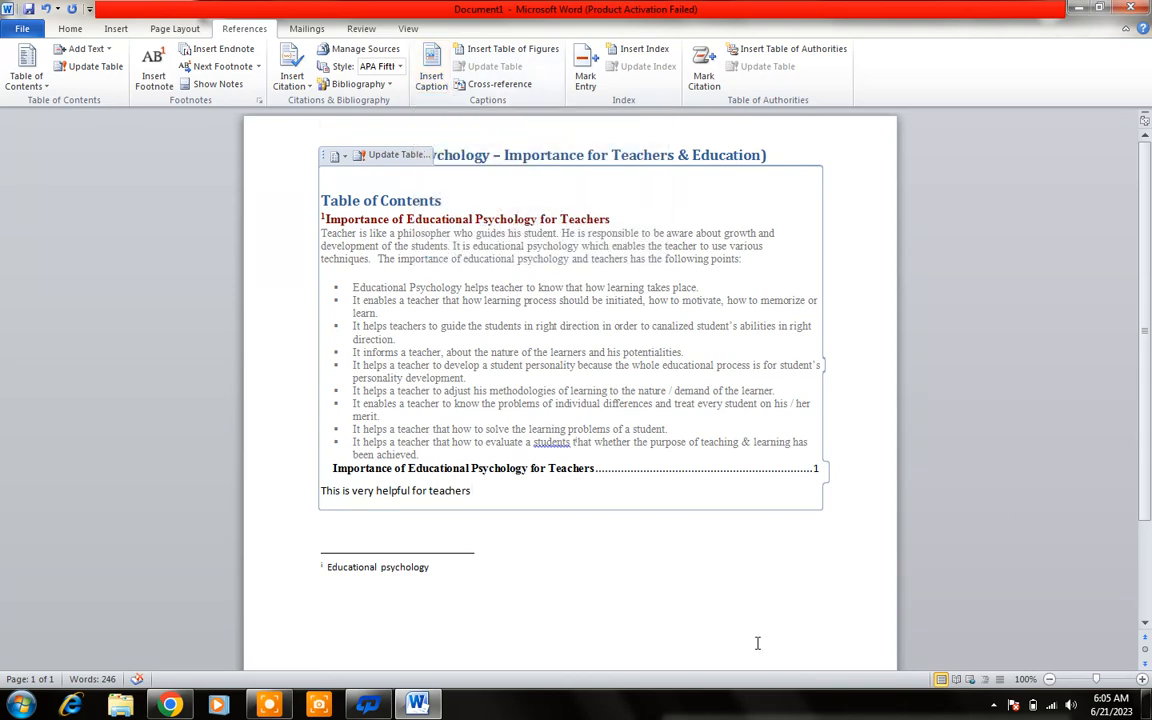
scroll(1030, 365, down, 3)
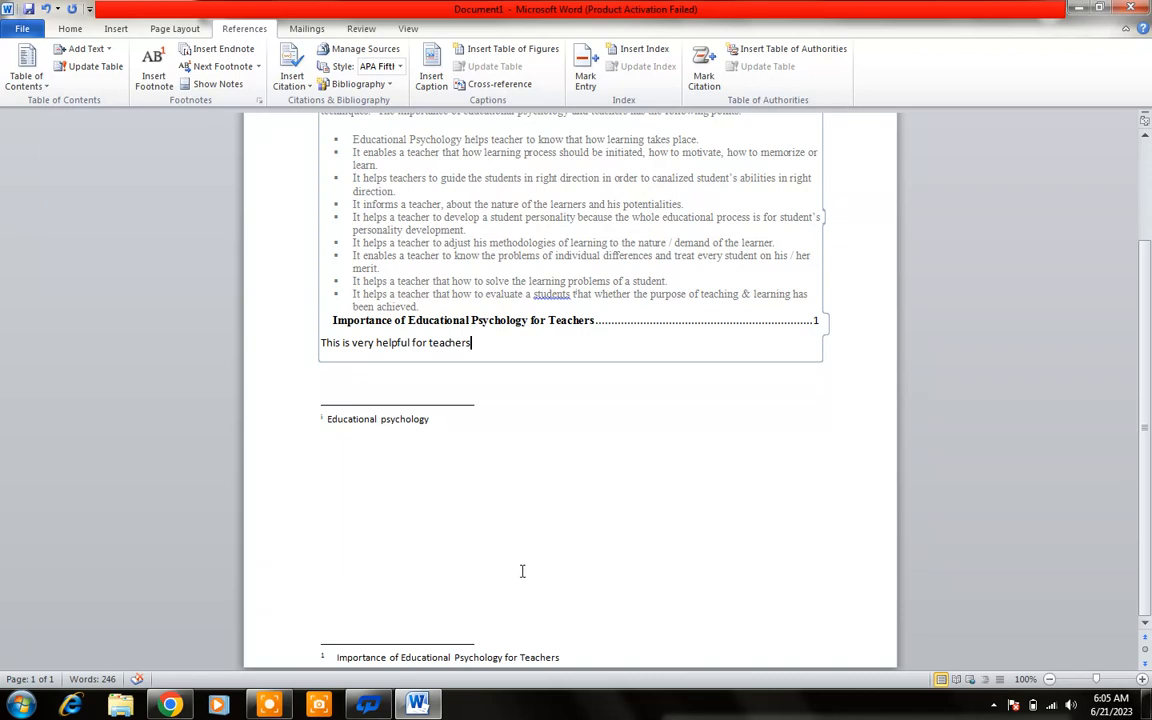
click(314, 511)
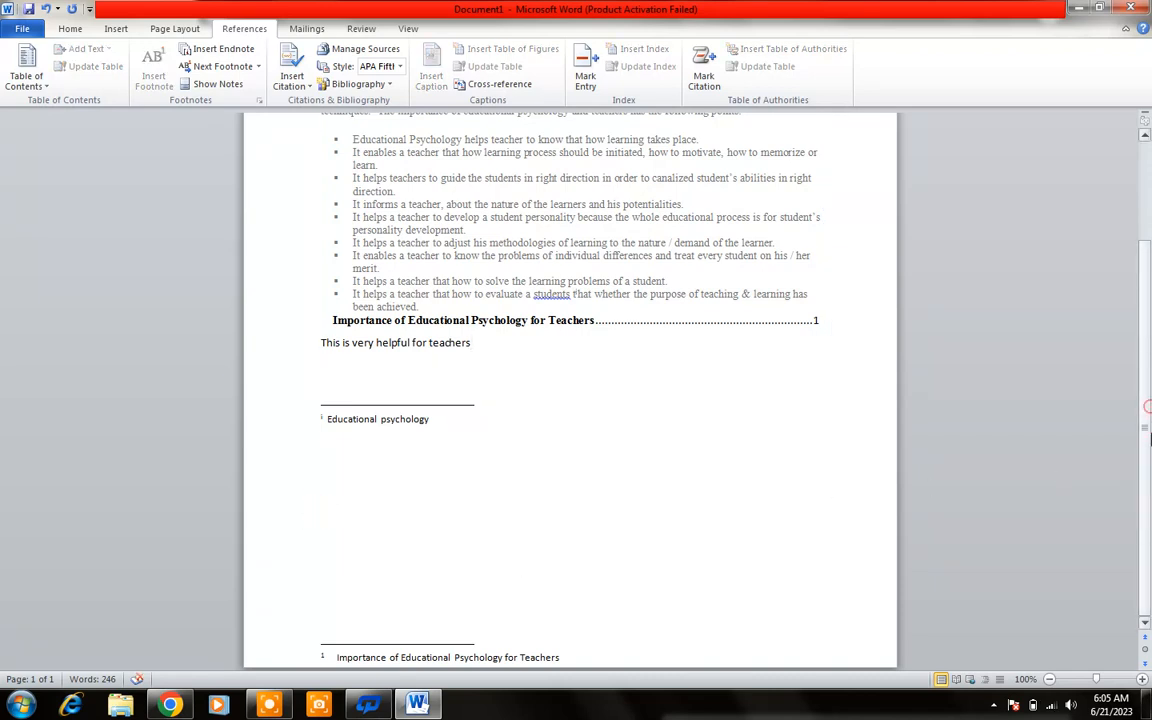
click(681, 658)
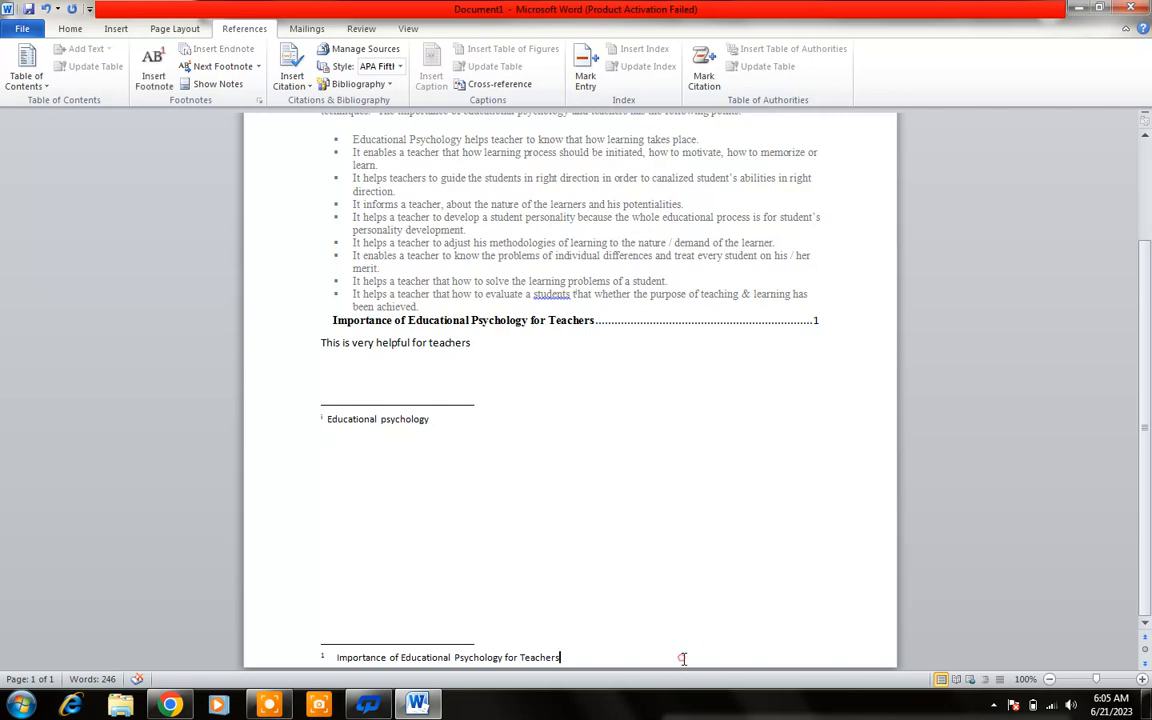
Step: Add a long run of blank lines after the footnote 1 text at the end of the page
key(Return)
key(Return)
key(Return)
key(Return)
key(Return)
key(Return)
key(Return)
key(Return)
key(Return)
key(Return)
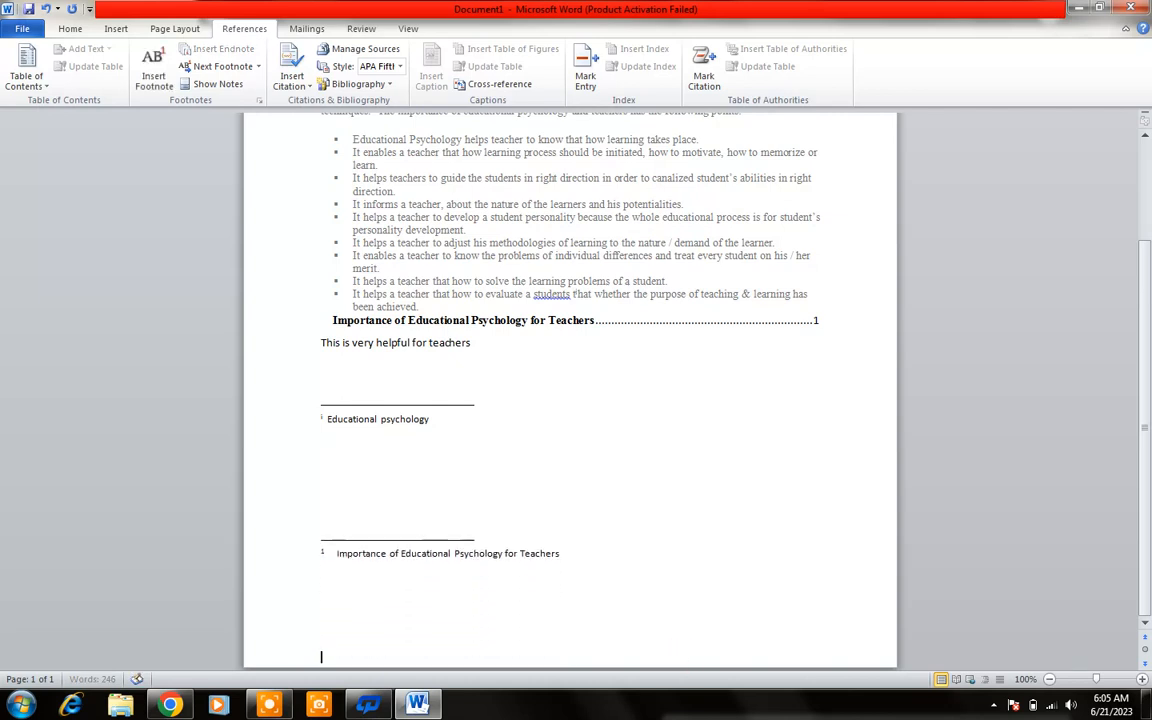
key(Return)
key(Return)
key(Return)
key(Return)
key(Return)
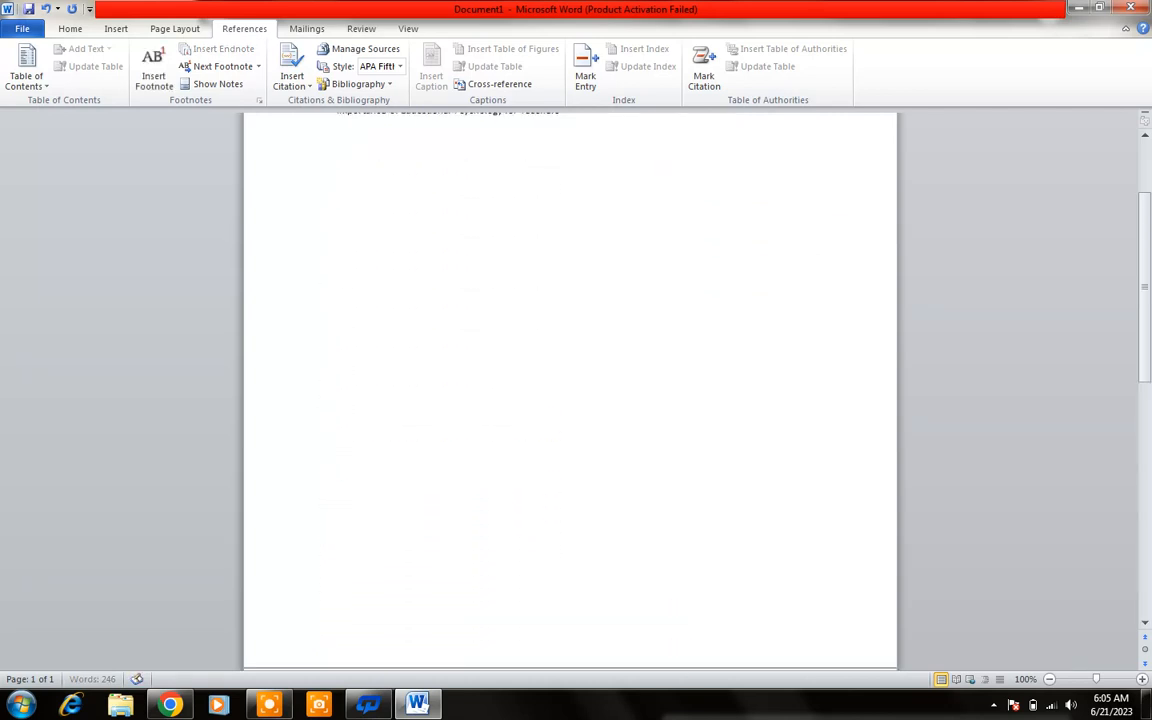
key(Return)
key(Return)
key(Return)
key(Return)
key(Return)
key(Return)
key(Return)
key(Return)
key(Return)
key(Return)
key(Return)
key(Return)
key(Return)
key(Return)
key(Return)
key(Return)
key(Return)
key(Return)
key(Return)
key(Return)
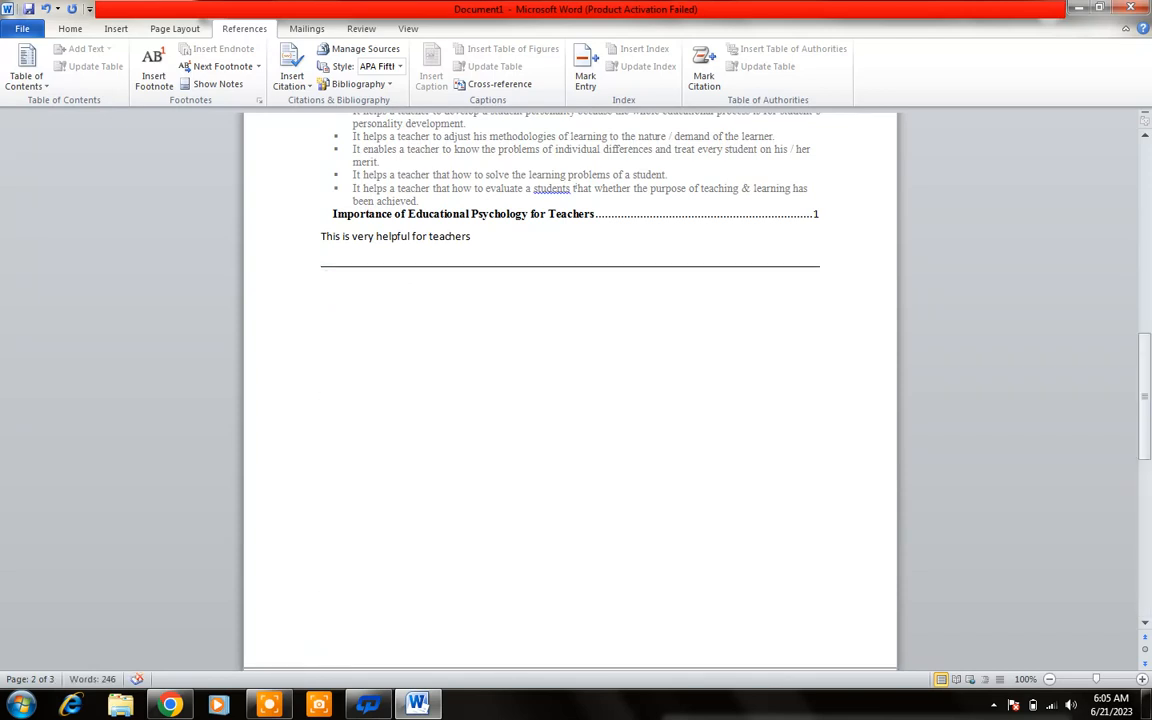
key(Return)
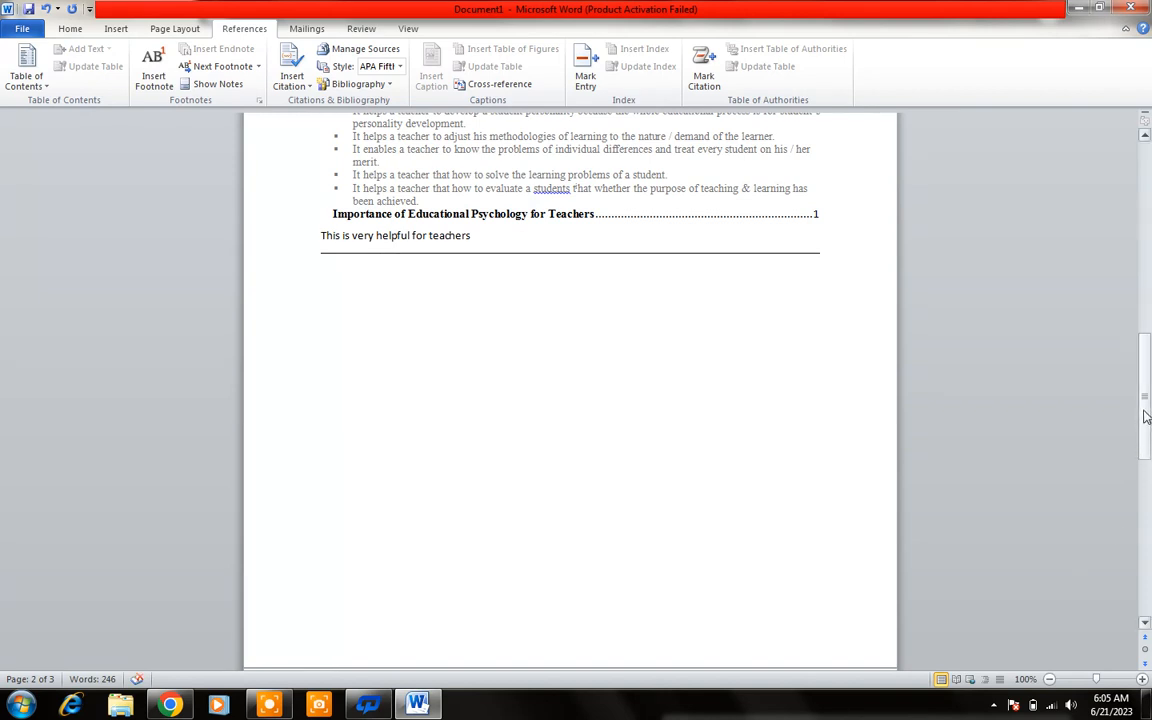
Step: Try to close the page gap before the paragraph starting "Teacher is like a philosopher" by deleting backwards from its beginning
drag(1146, 416, 1140, 312)
click(370, 352)
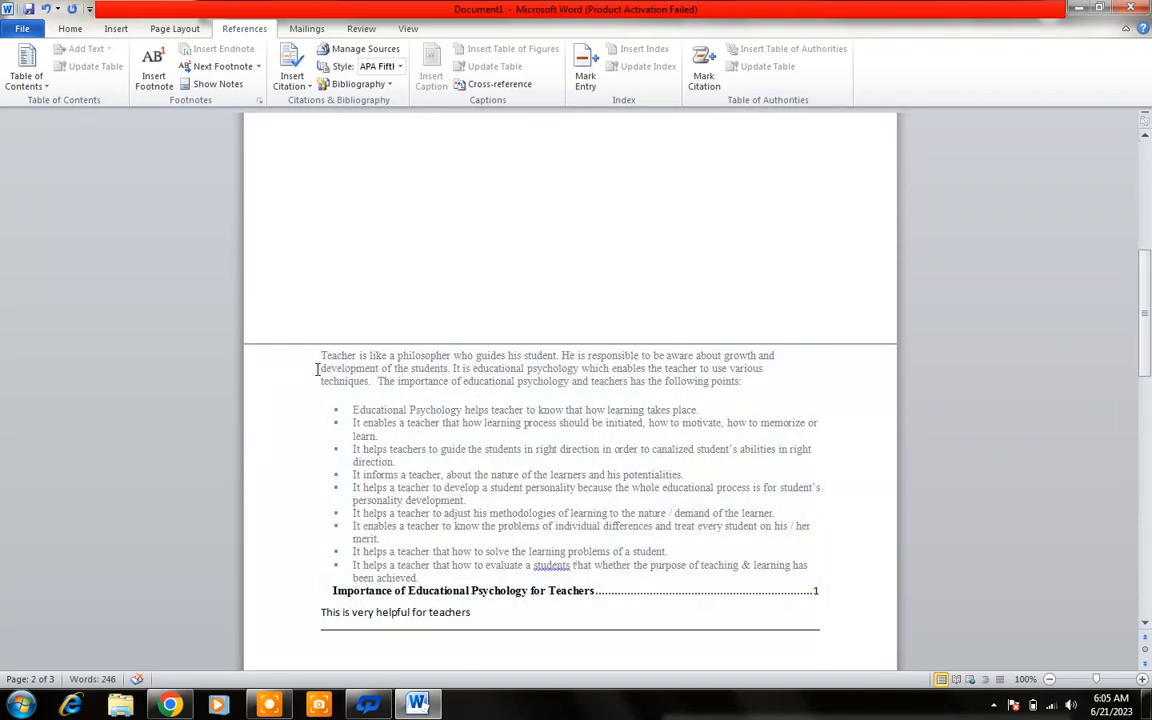
click(320, 356)
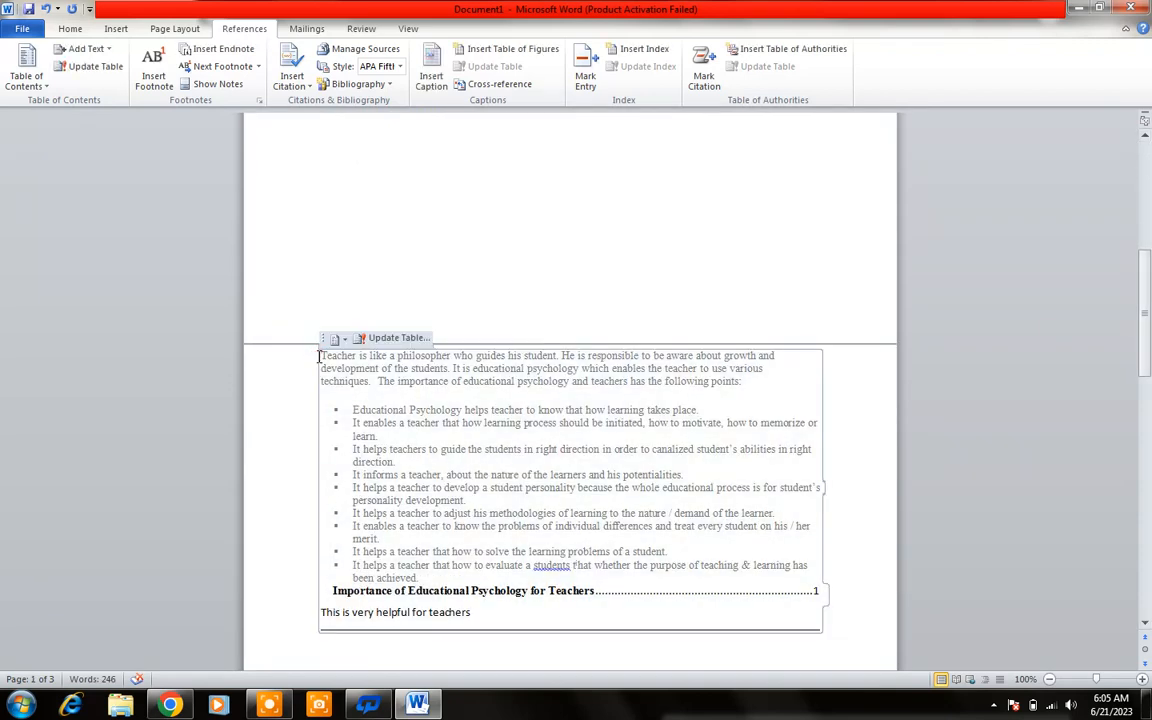
key(BackSpace)
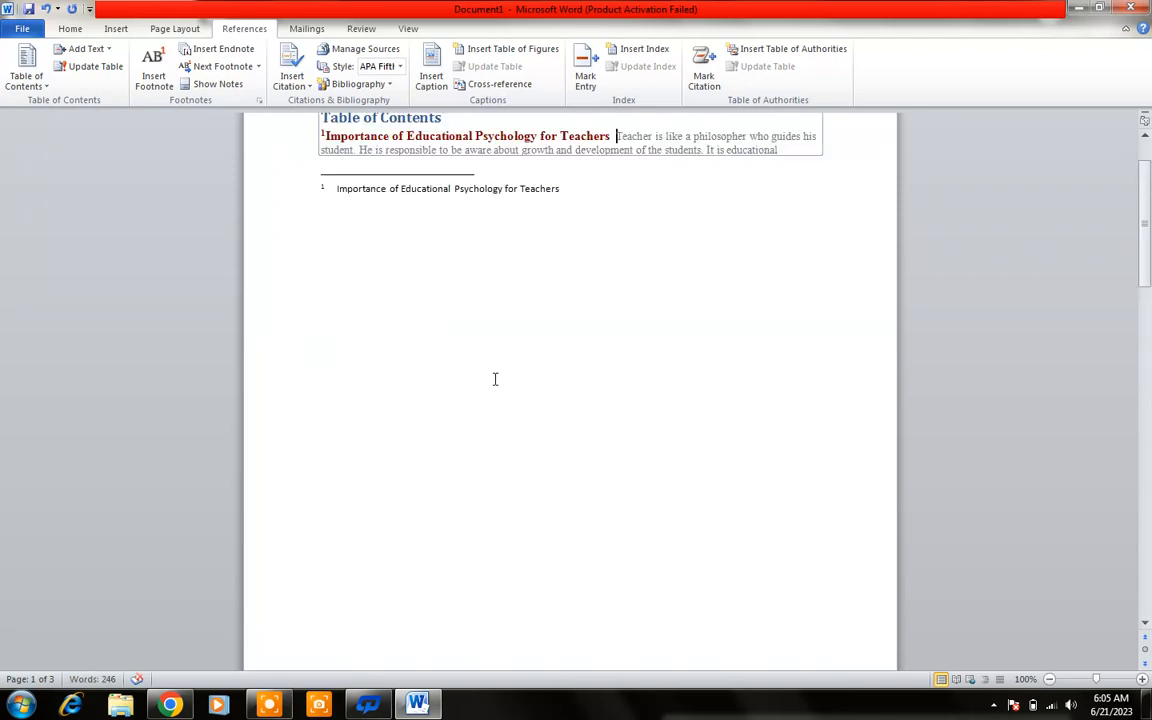
Step: Check the area around the "Educational psychology" endnote and undo the blank lines added after the footnote text
drag(1143, 285, 1150, 535)
click(586, 484)
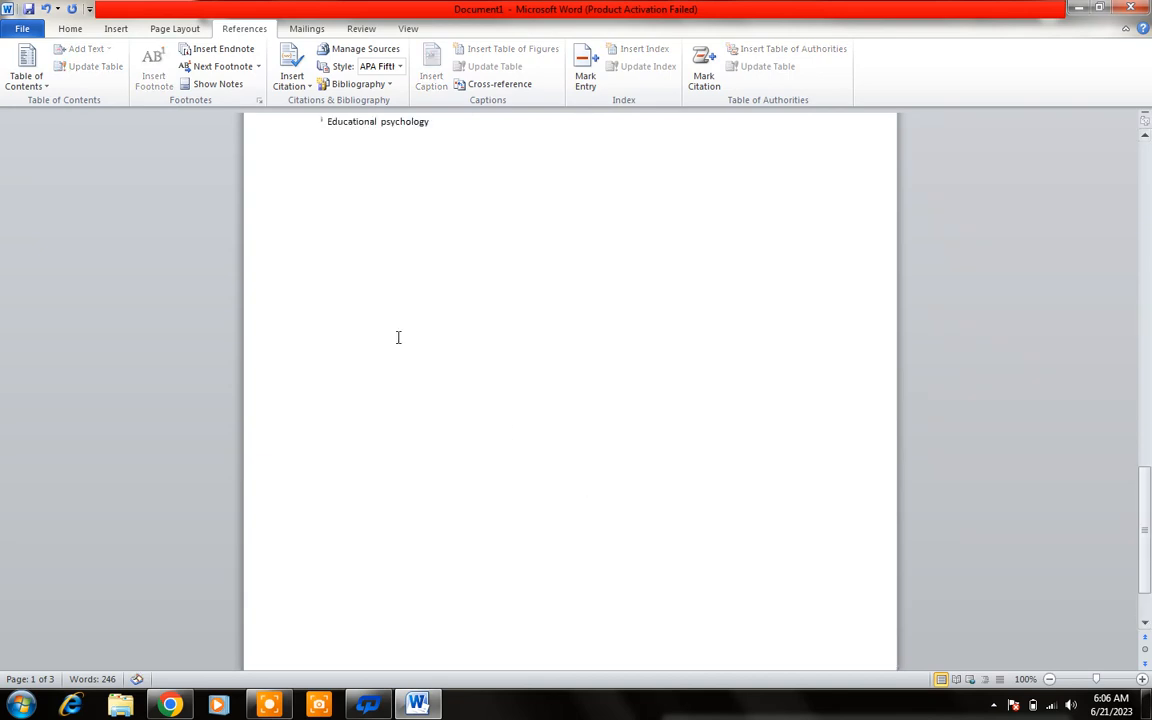
double_click(420, 159)
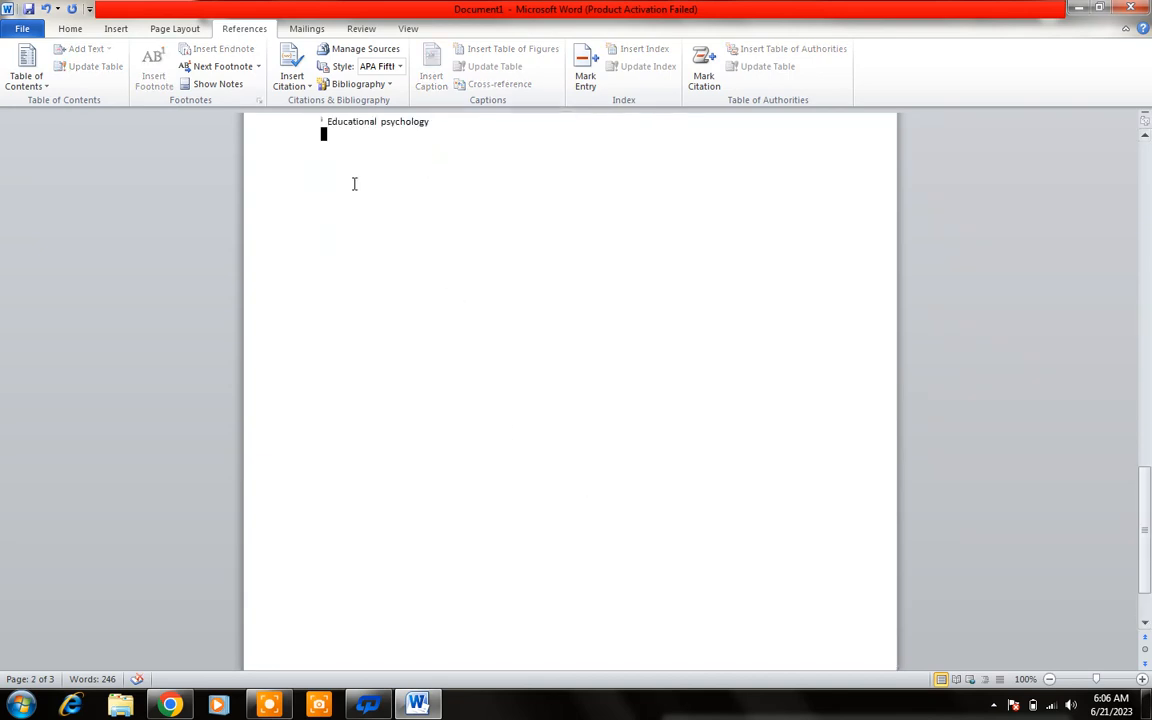
click(378, 121)
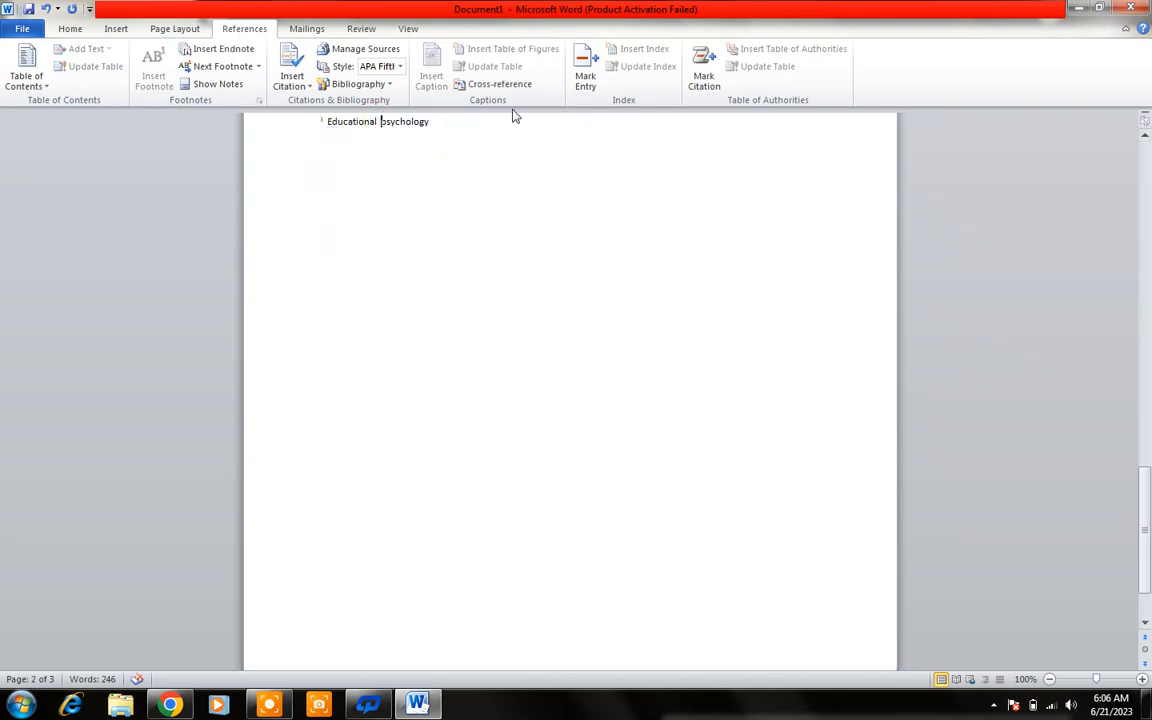
click(1143, 386)
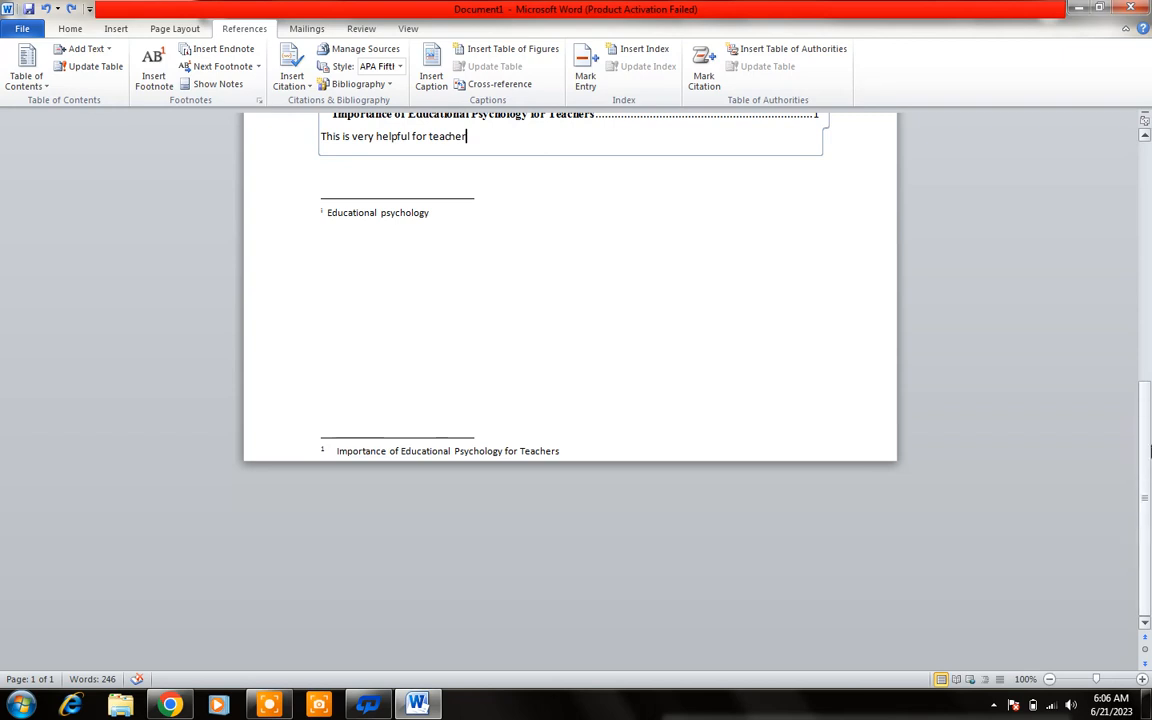
scroll(1140, 540, up, 3)
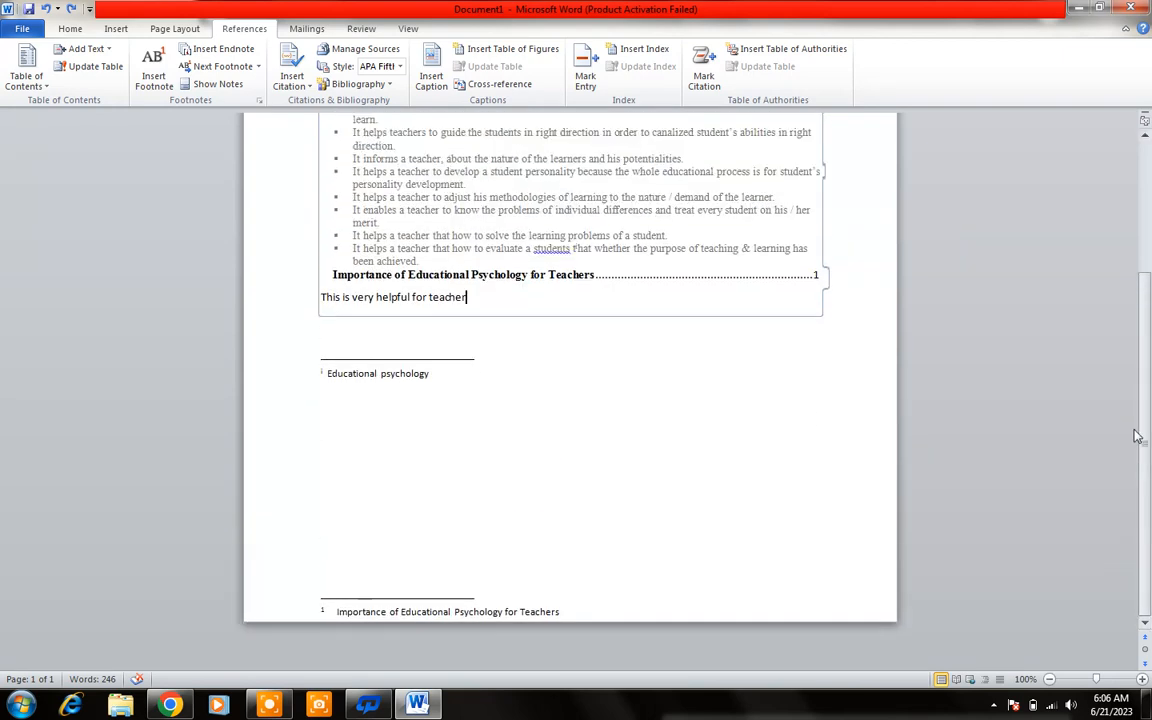
Step: Insert an "Equation 1" caption, separated by a space, after "This is very helpful for teacher", and add the equation H⁺ + OH ------------------ H₂O below
click(433, 76)
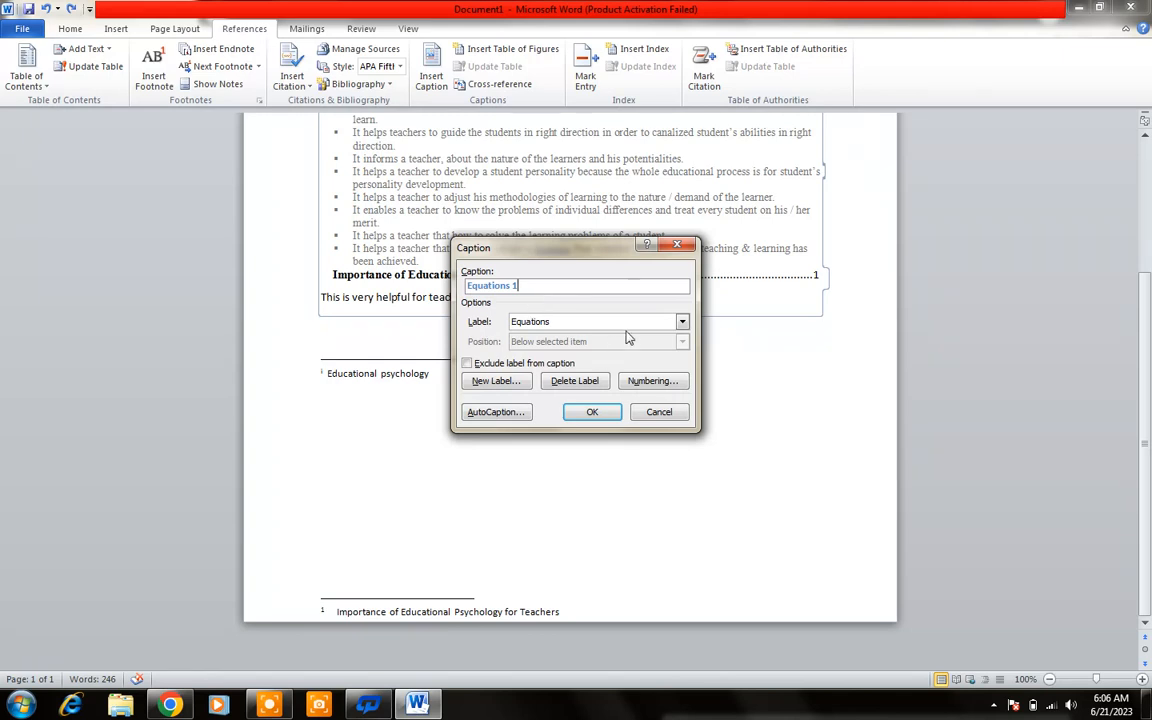
click(682, 322)
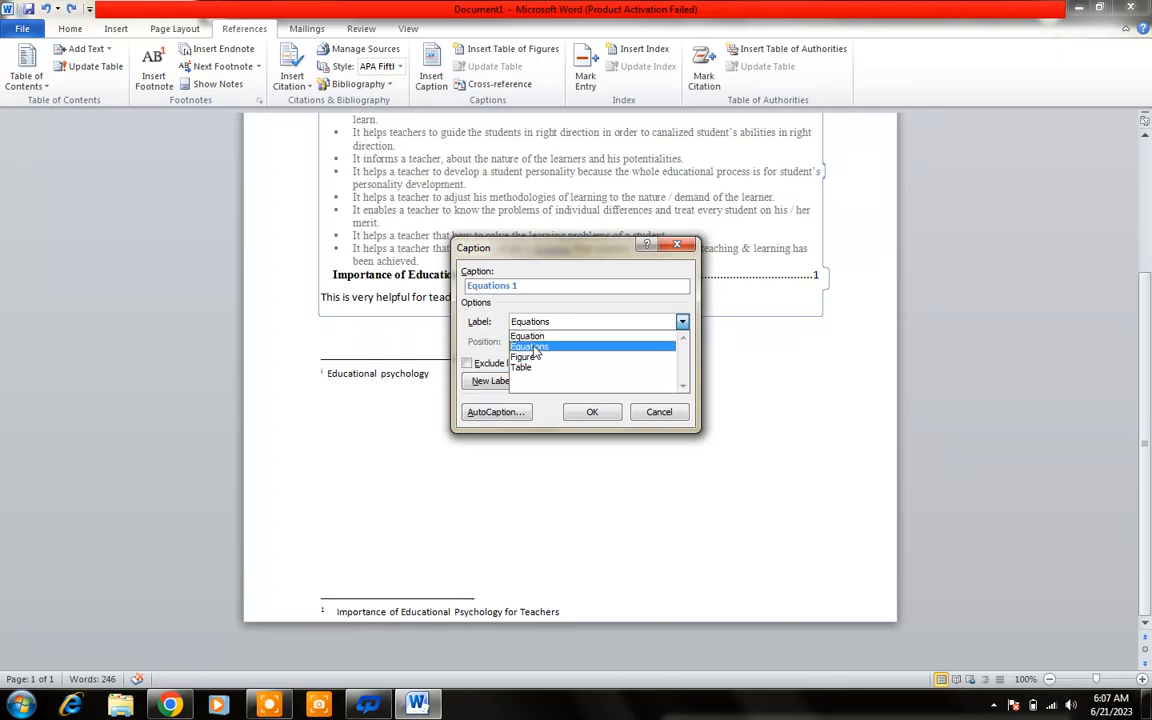
click(590, 414)
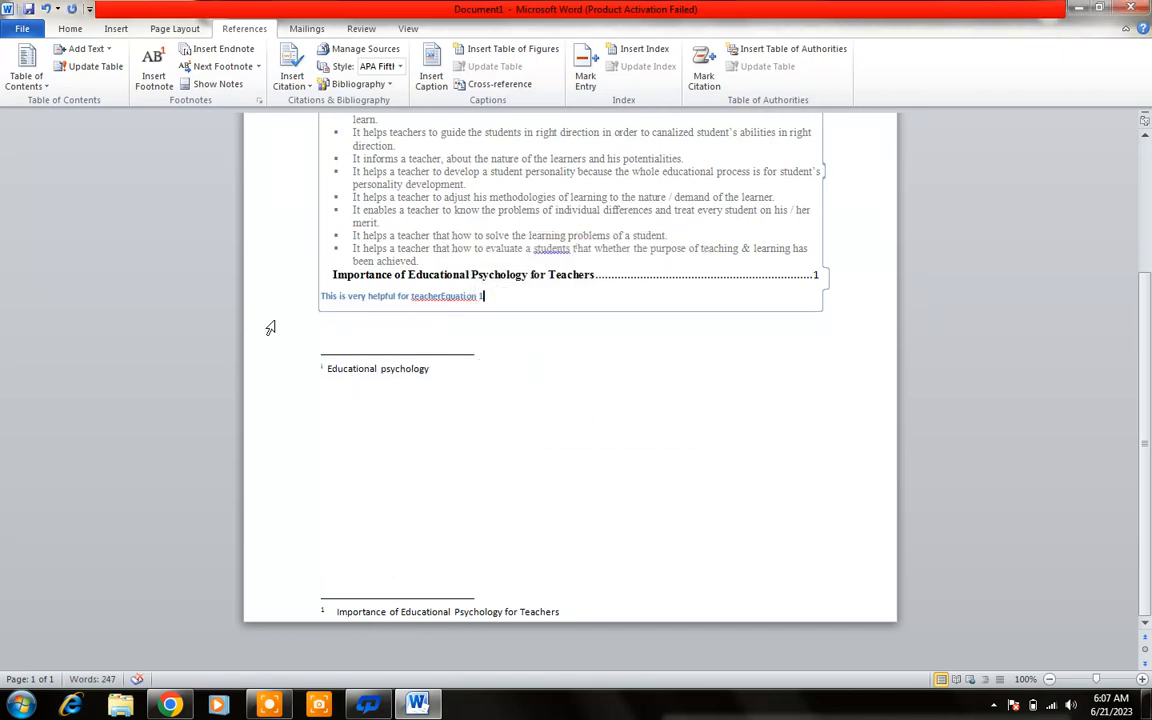
click(441, 296)
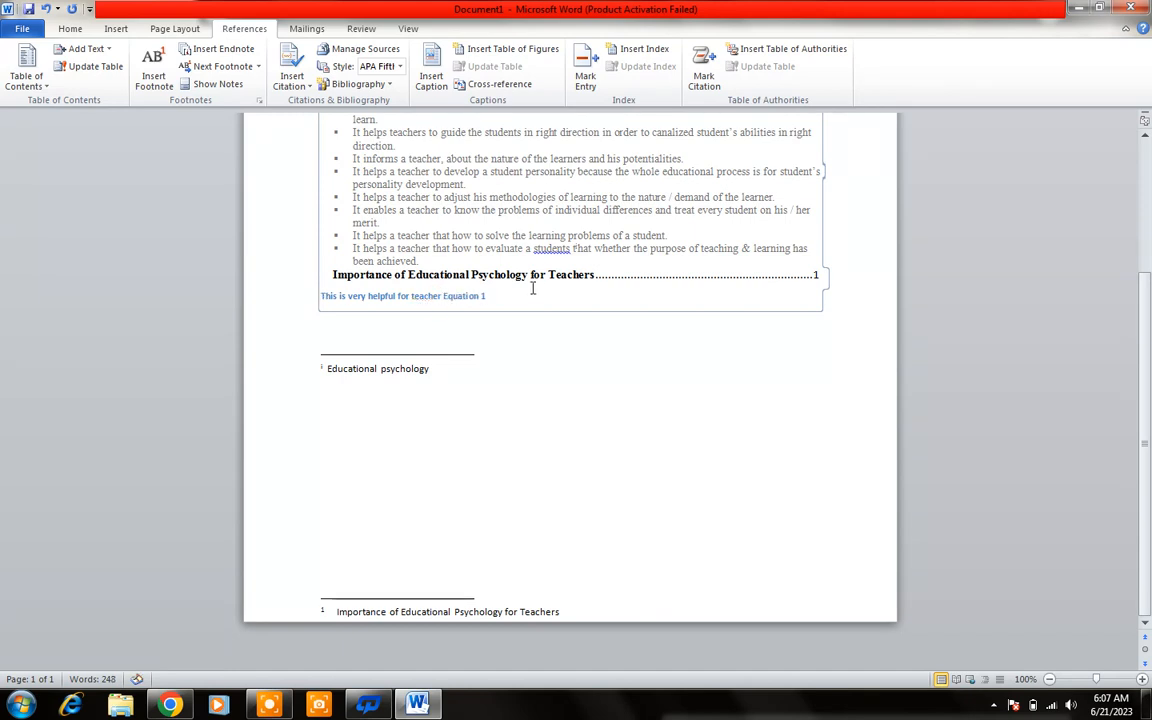
key(Return)
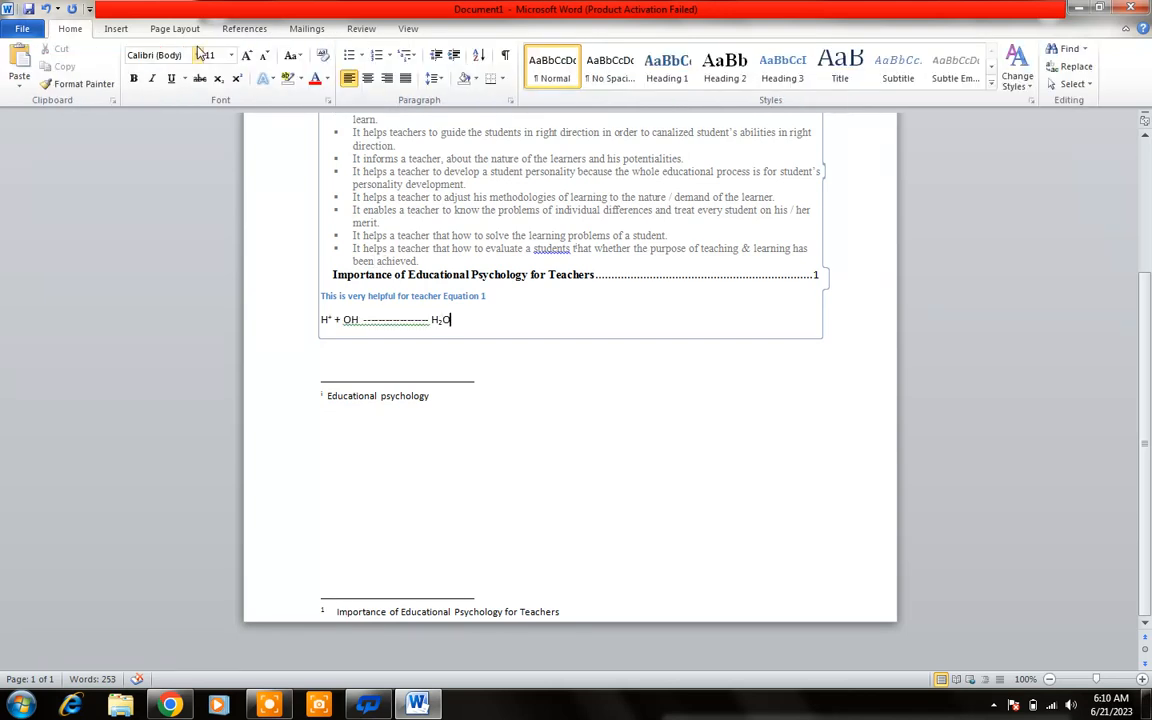
Step: Insert a table of figures below the equation for the Equation captions, using the From template format, dotted leader and right-aligned page numbers
click(258, 28)
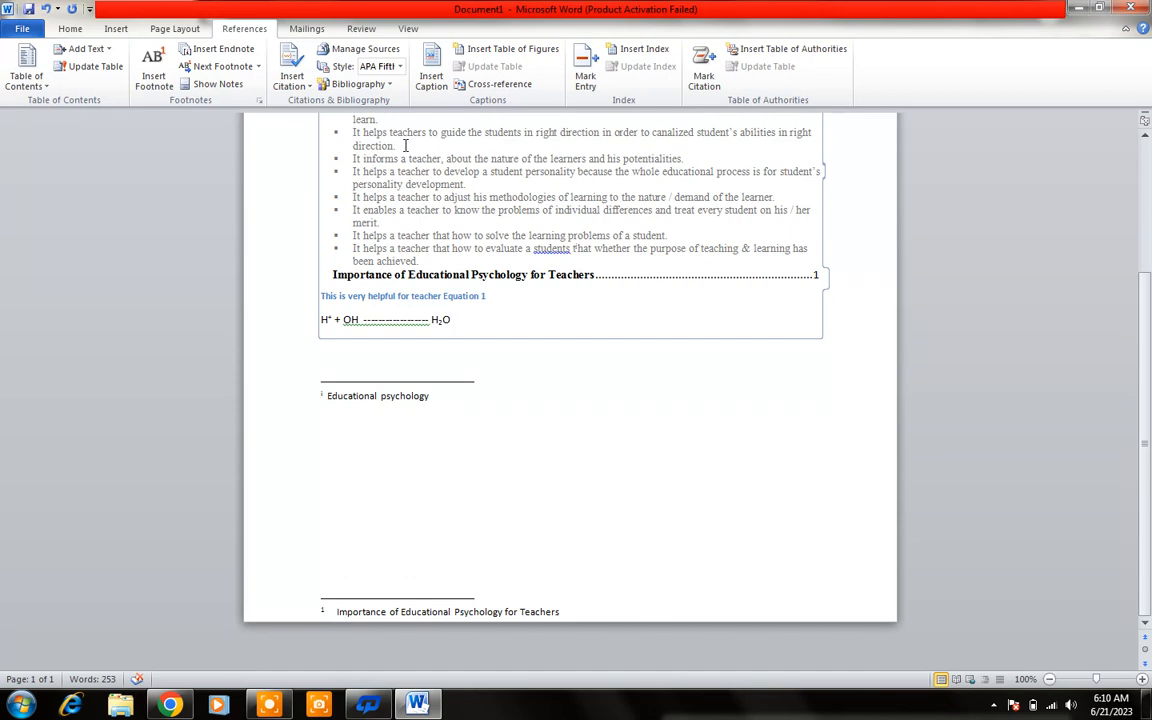
click(432, 80)
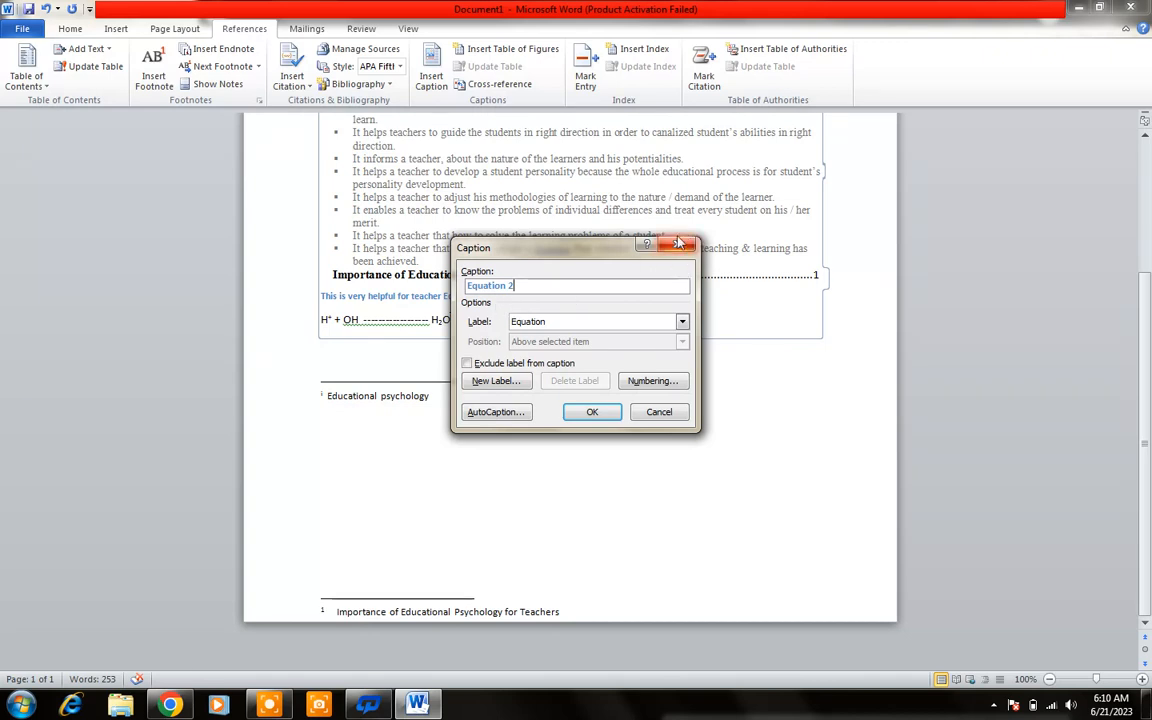
click(678, 245)
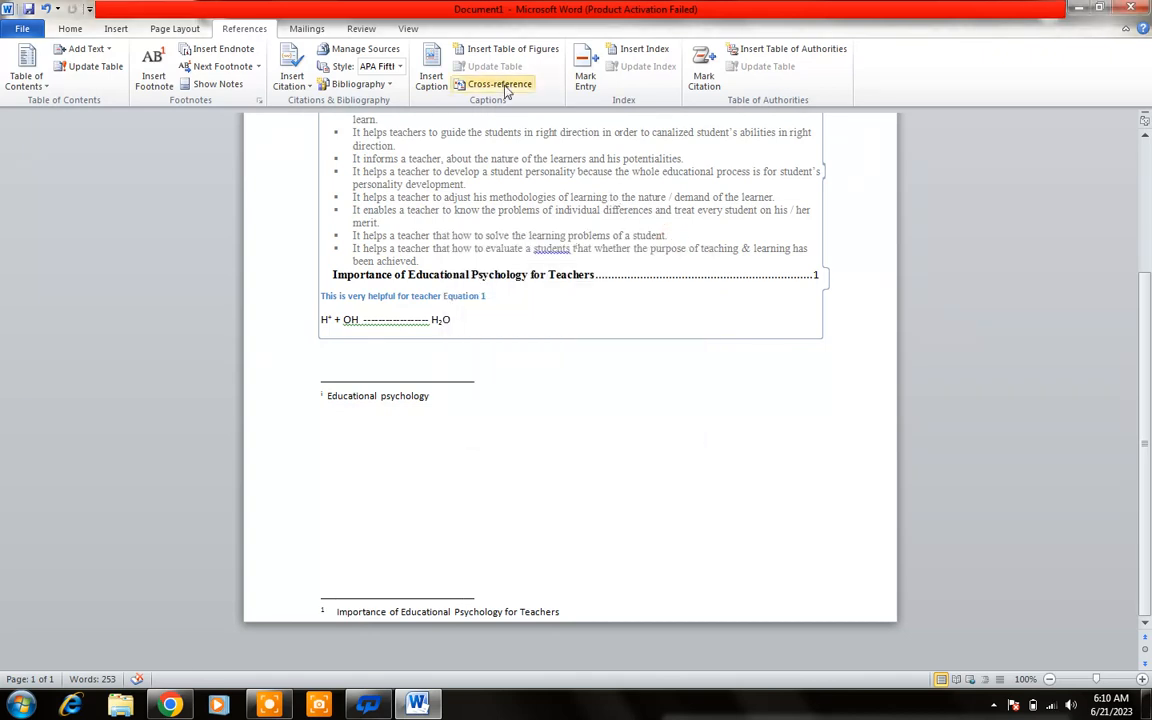
click(508, 52)
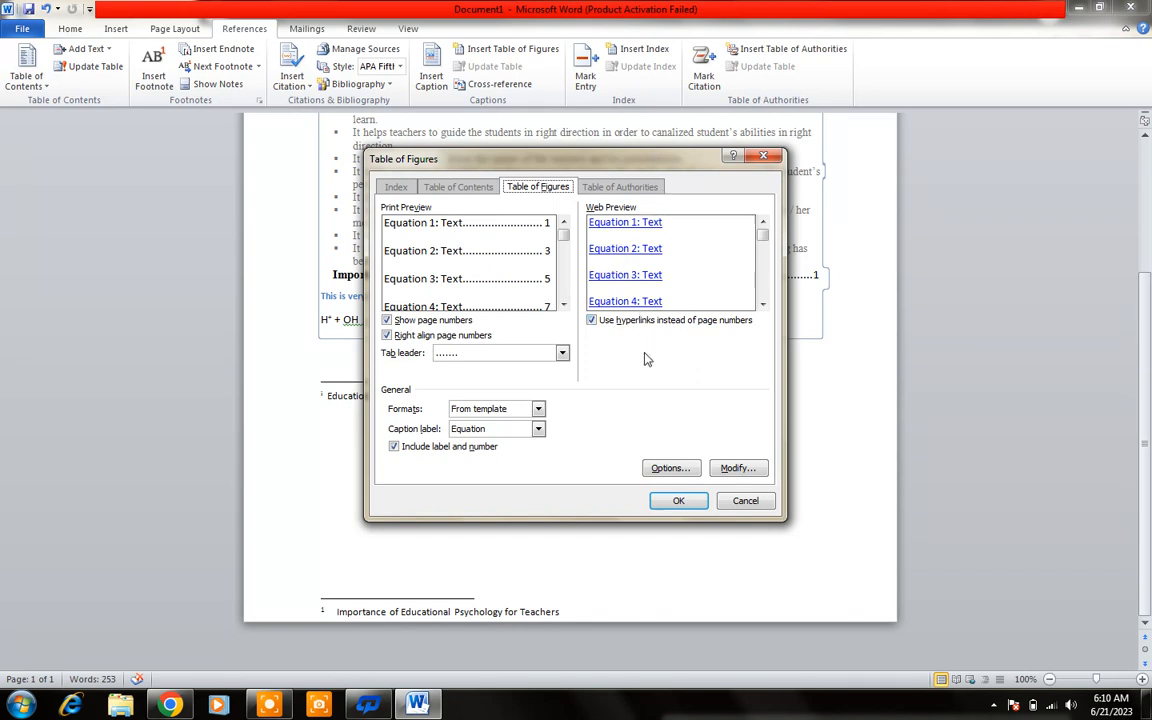
click(668, 503)
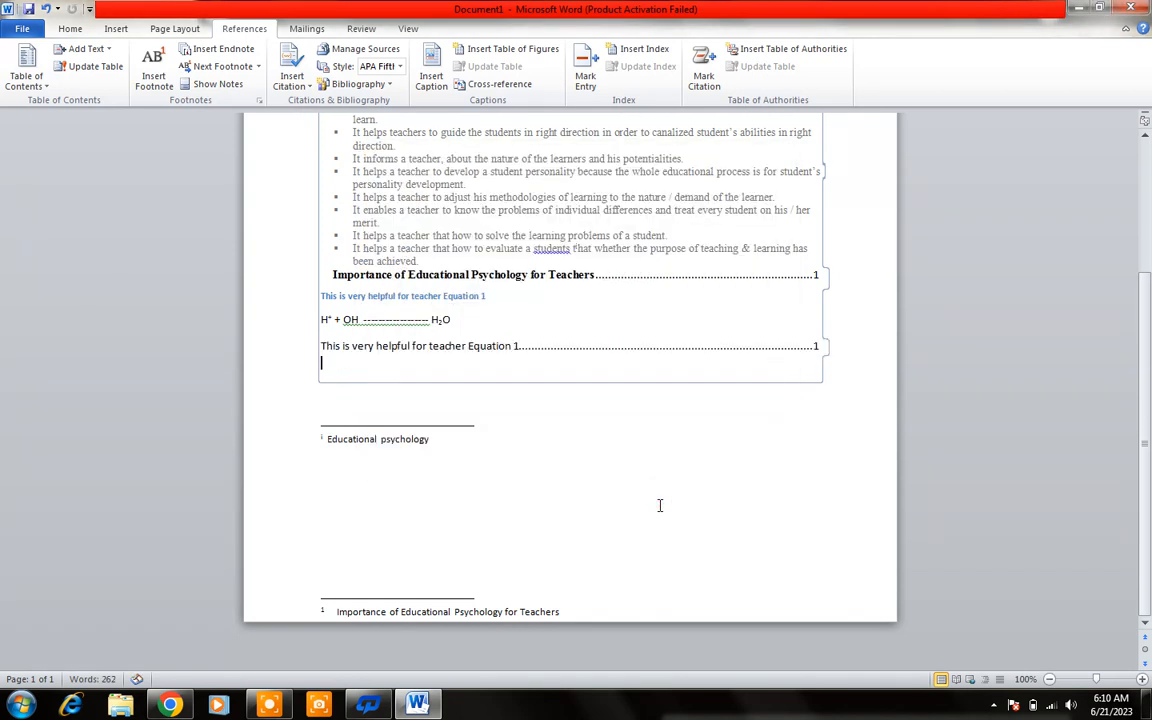